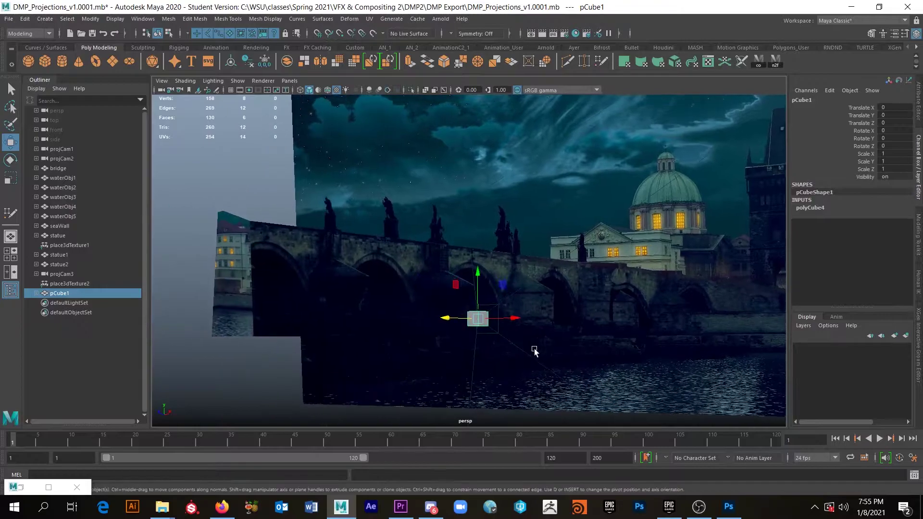
Snap the cube's pivot point to a vertex on its bottom edge.
right_click_drag(530, 335, 584, 371, "alt")
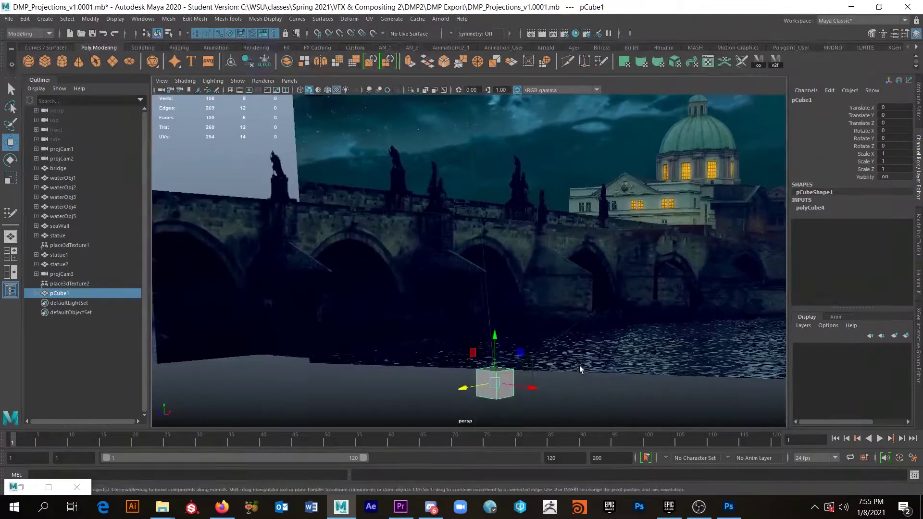
middle_click_drag(583, 371, 567, 361, "alt")
key("v")
key("d")
left_click_drag(453, 360, 455, 382)
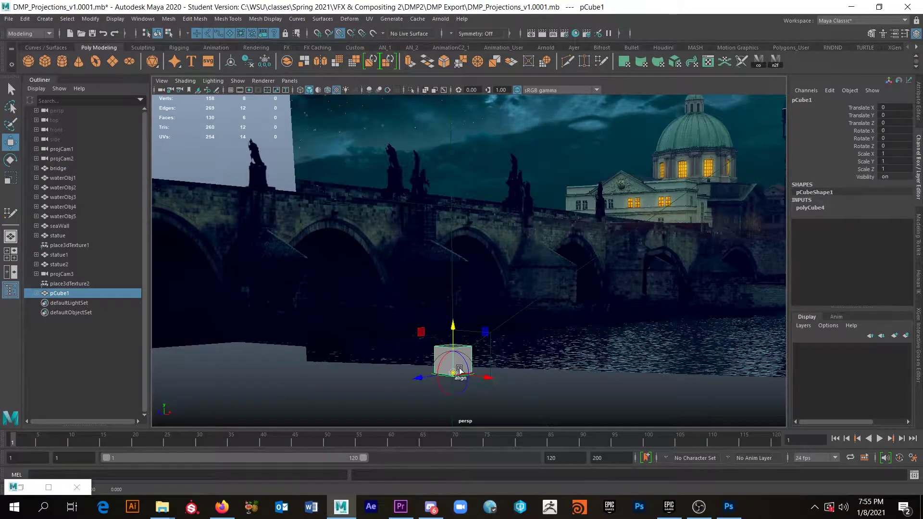
Snap the cube onto a vertex at the bridge's upper edge, at the base of a statue.
middle_click_drag(564, 341, 540, 342, "alt")
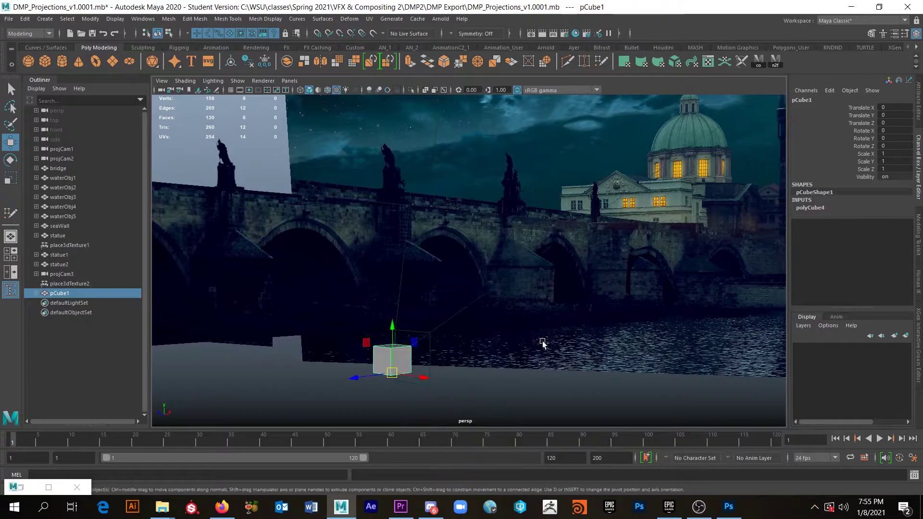
left_click_drag(544, 342, 544, 340, "alt")
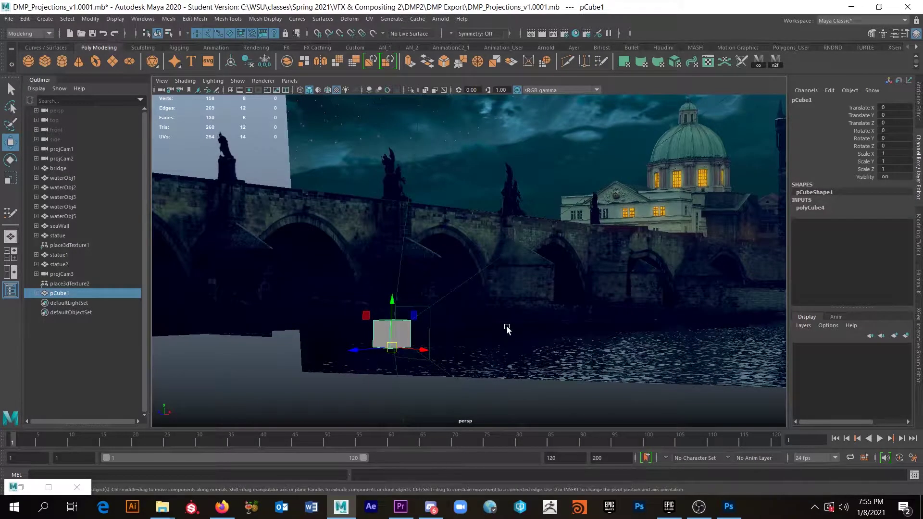
key("v")
left_click_drag(393, 346, 392, 203)
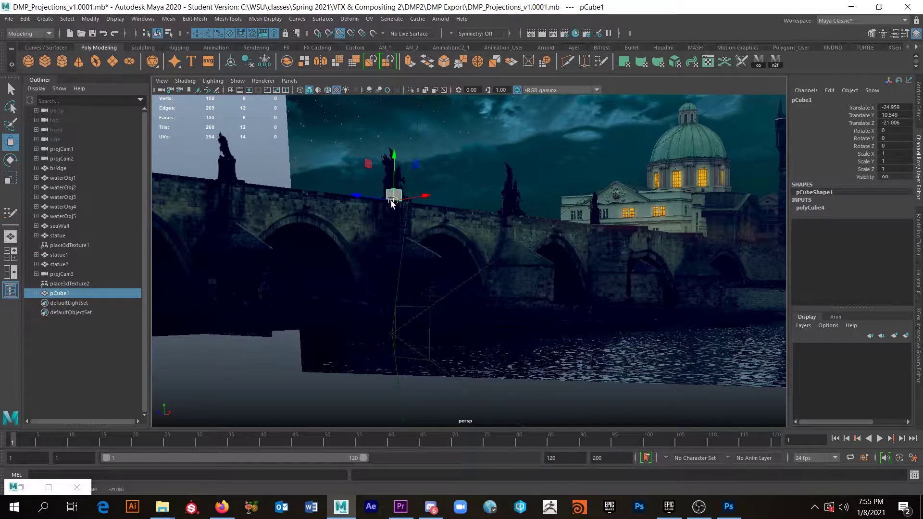
Move the cube back along the bridge to about Z -59 and scale it uniformly to about 3.26.
scroll(425, 255, "up", 5)
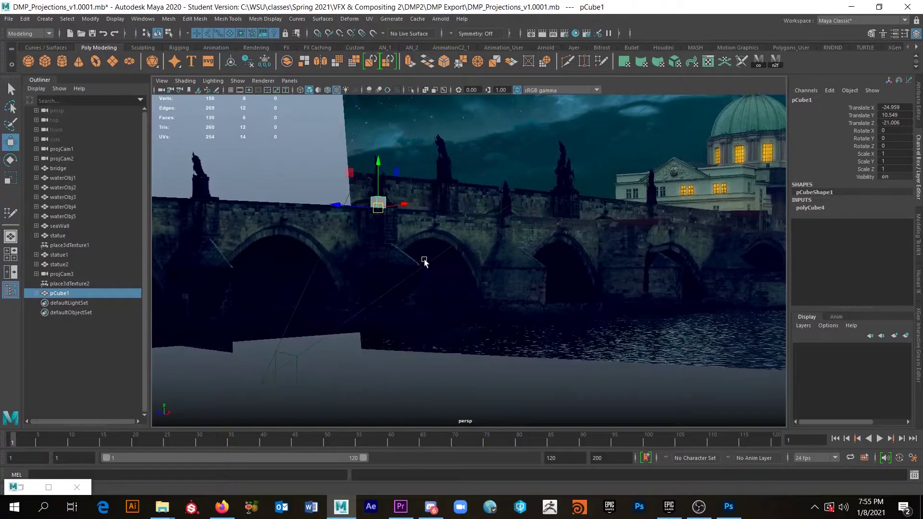
scroll(427, 265, "down", 3)
scroll(495, 234, "down", 4)
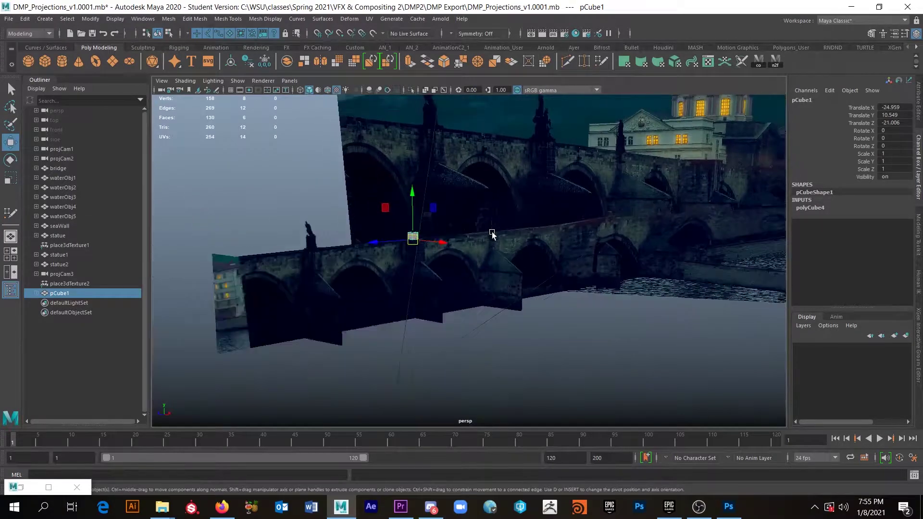
scroll(511, 233, "up", 3)
scroll(499, 228, "up", 3)
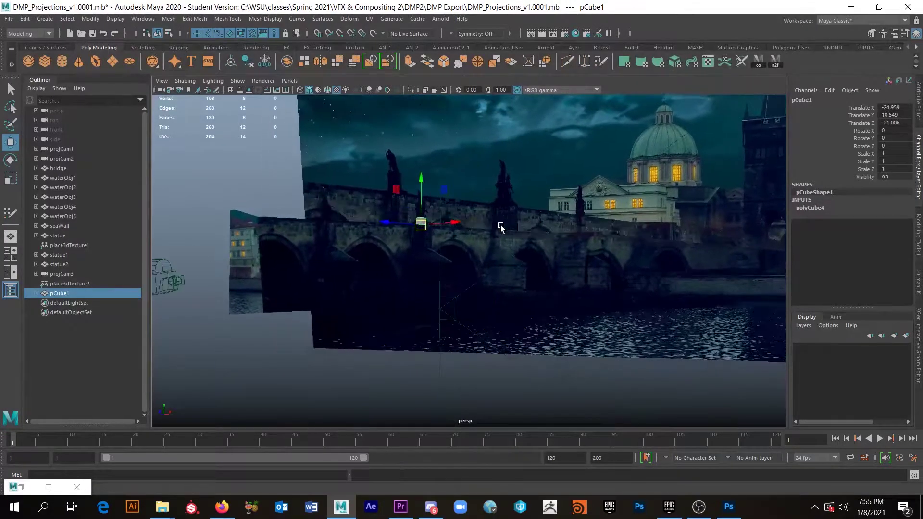
left_click_drag(388, 224, 595, 256)
key("r")
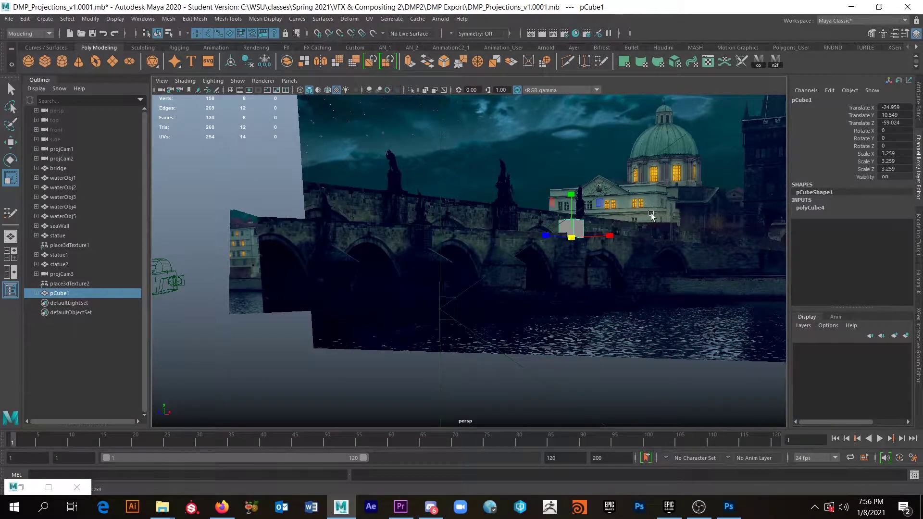
Graph the projCam1_SHDR material's network in Hypershade and assign that material to the cube.
left_click(576, 33)
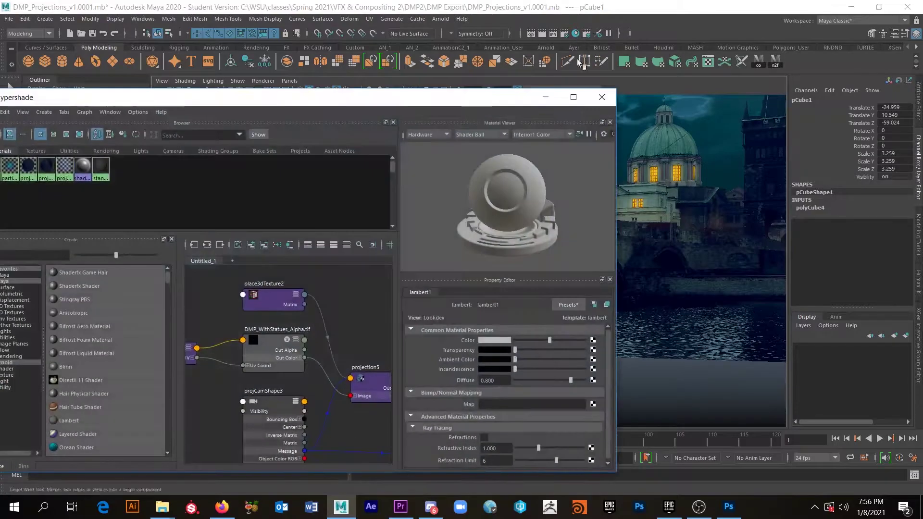
left_click_drag(195, 103, 355, 103)
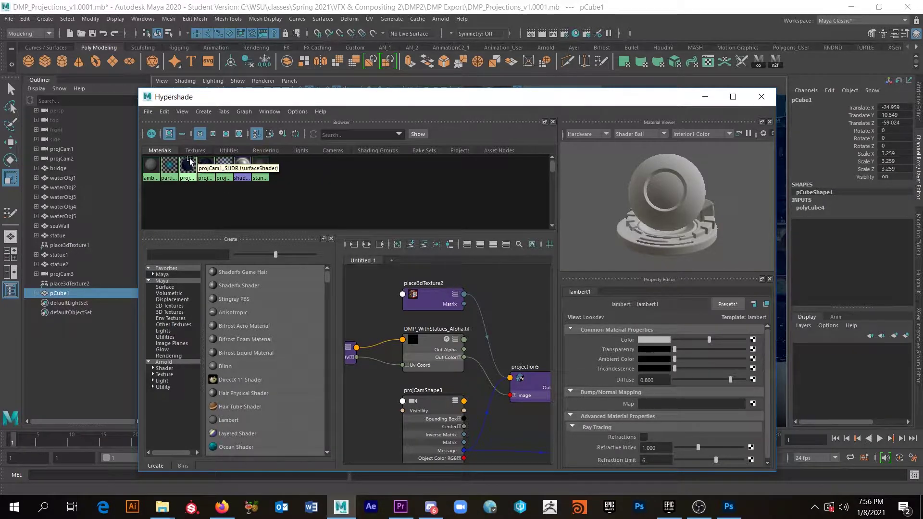
right_click_drag(190, 166, 192, 189)
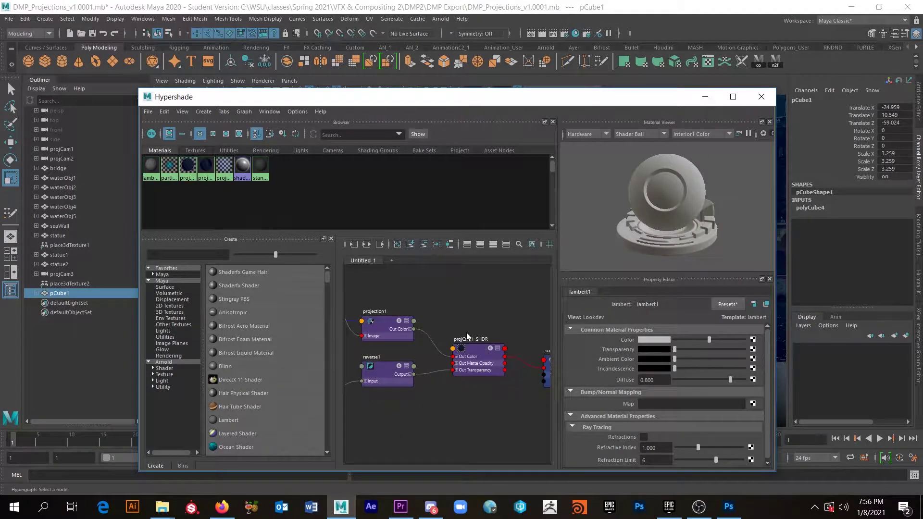
left_click_drag(555, 107, 289, 156)
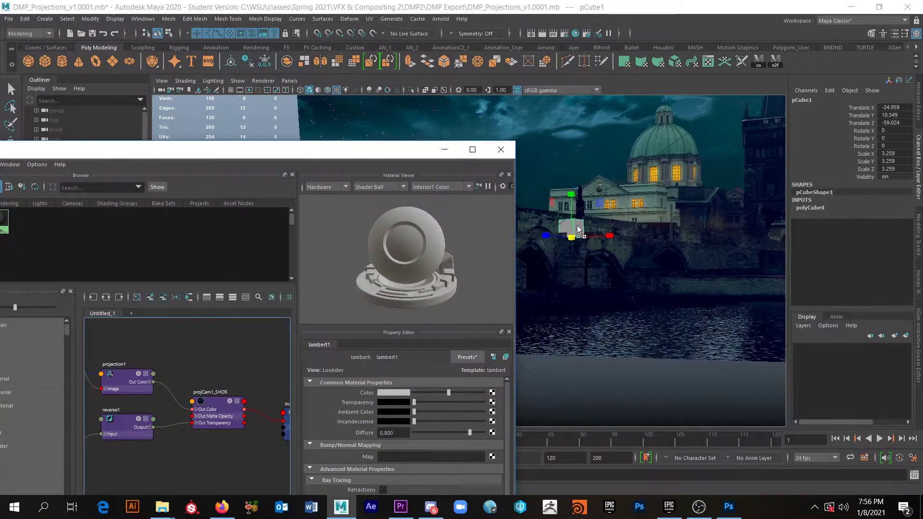
left_click(445, 149)
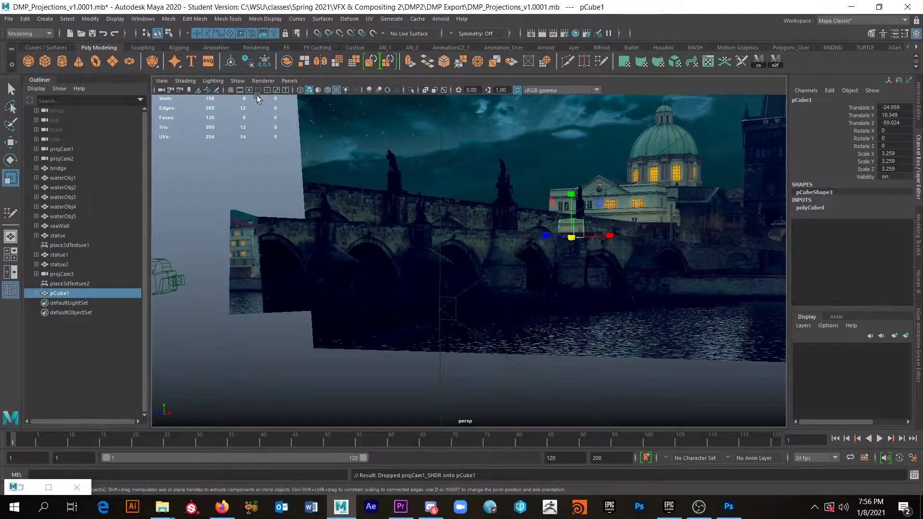
Look through projCam1 in the viewport and reorder projCam3 directly below projCam2 in the Outliner.
left_click(289, 80)
mouse_move(323, 93)
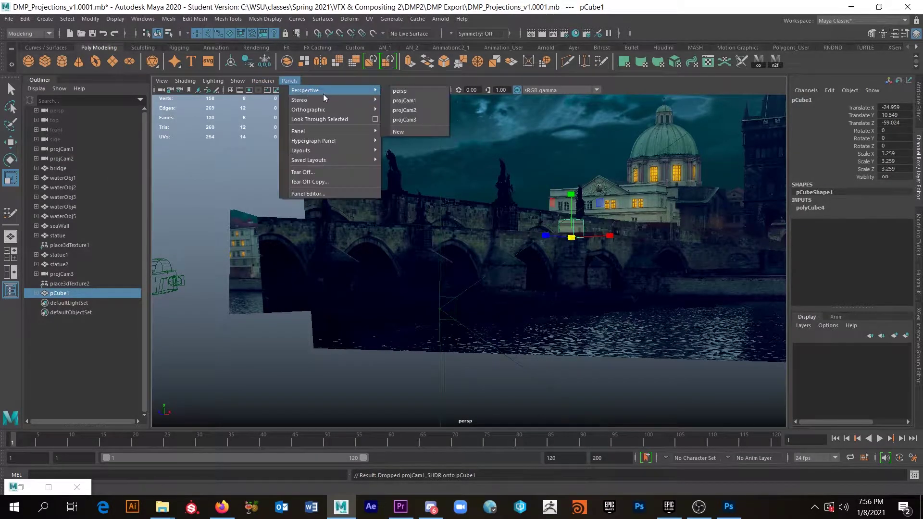
left_click(408, 100)
left_click(97, 274)
left_click_drag(72, 273, 67, 163)
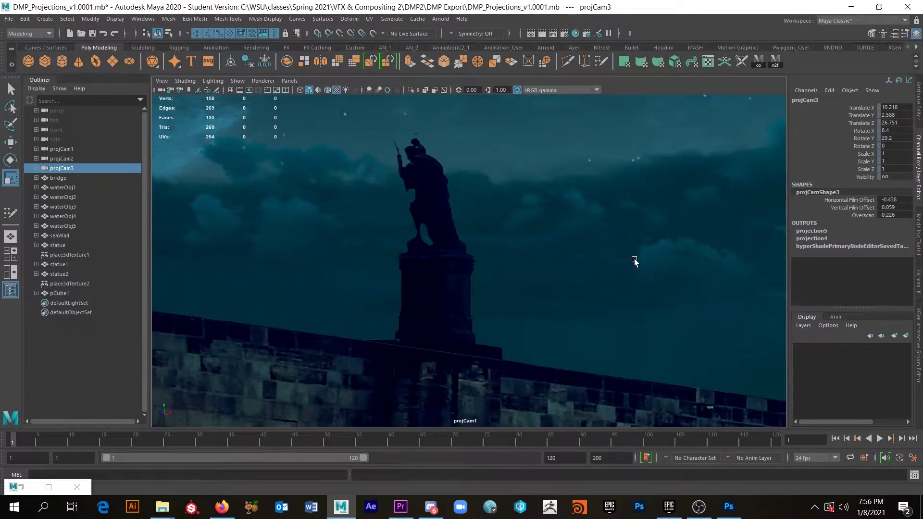
Set projCam3's horizontal and vertical film offsets to 0 and its overscan to 1.
left_click(61, 158)
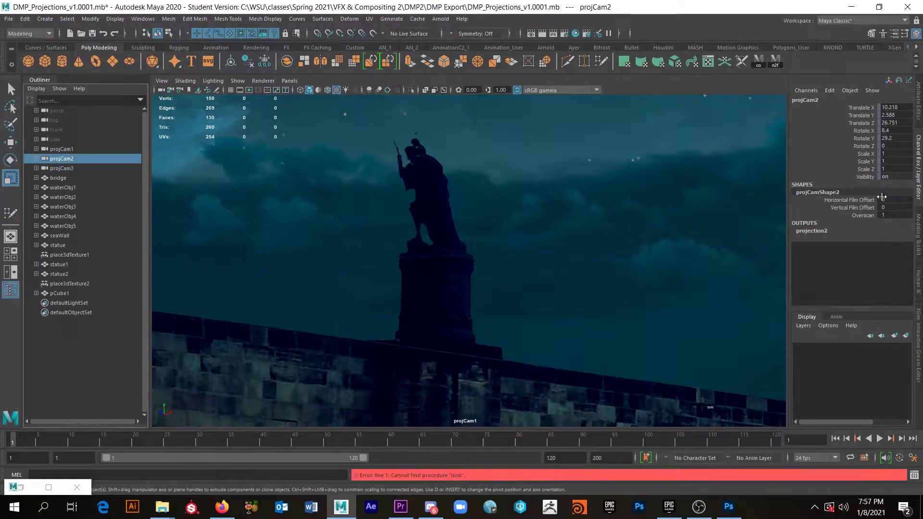
left_click(62, 168)
double_click(892, 200)
type("0")
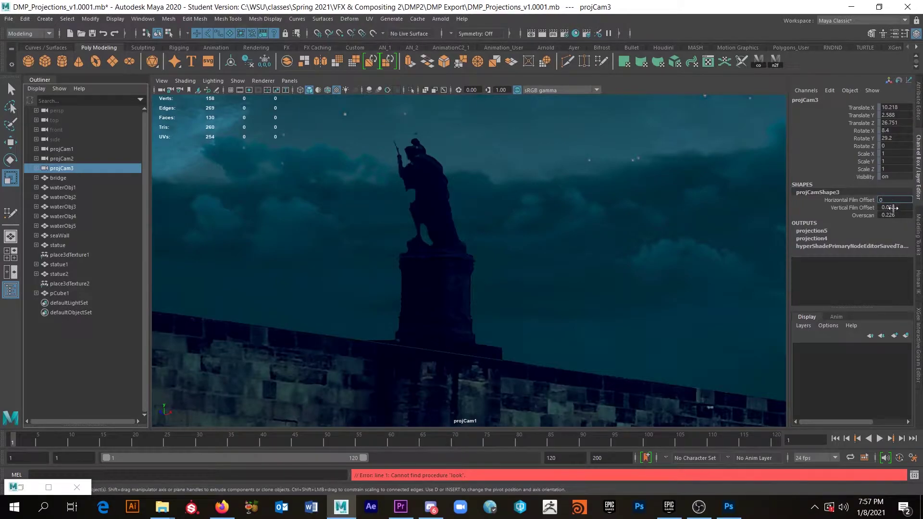
double_click(893, 208)
double_click(900, 215)
type("1")
key("Return")
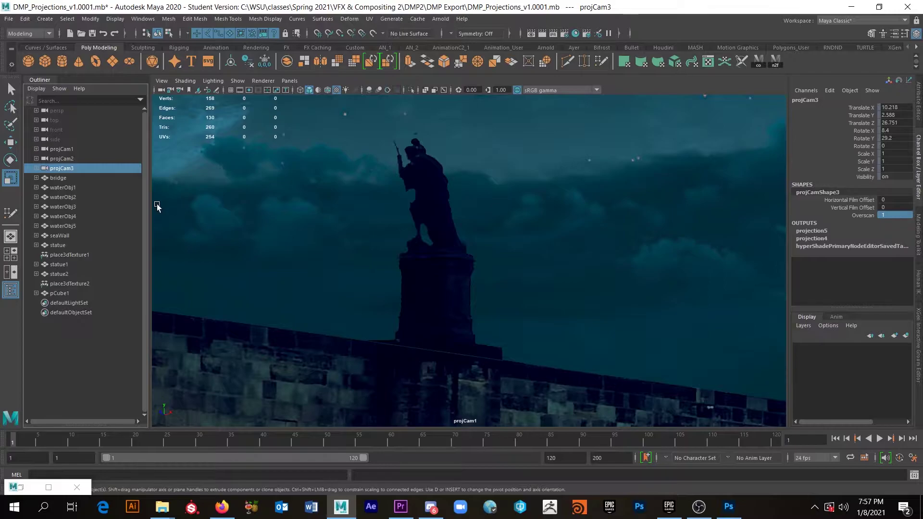
Reset projCam1's horizontal and vertical film offsets to 0 and its overscan to 1.
left_click(58, 149)
double_click(893, 200)
type("0")
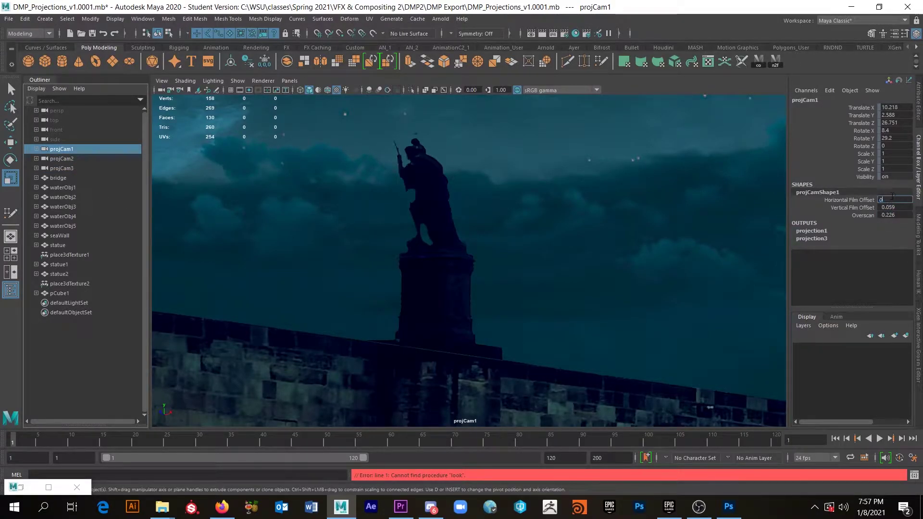
key("Tab")
type("0")
key("Tab")
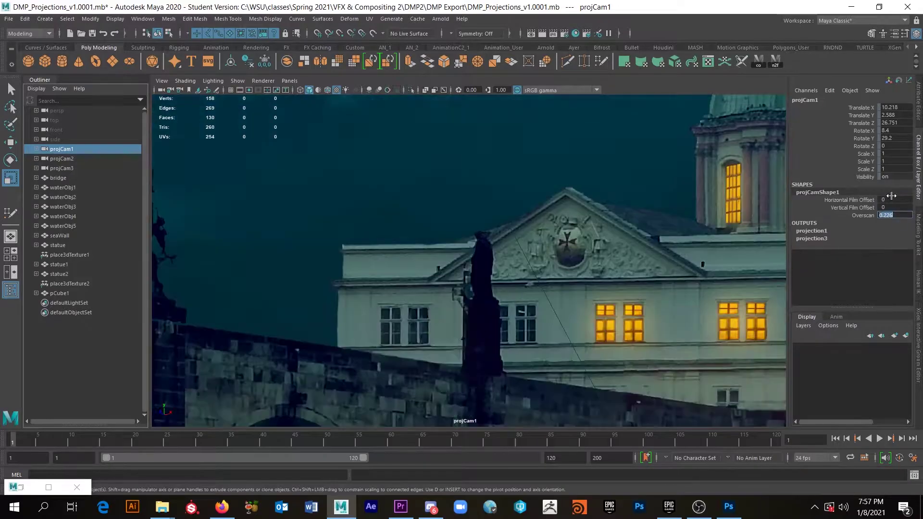
type("1")
key("Return")
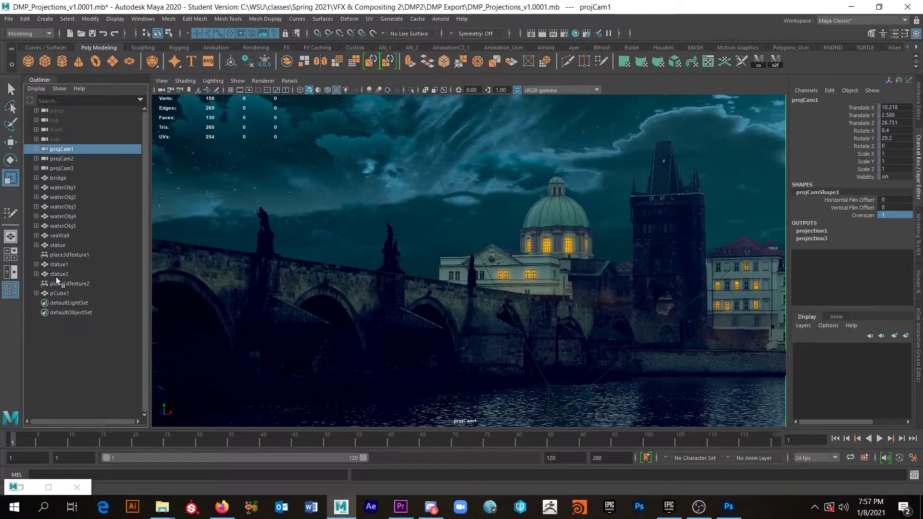
Move the cube to about X -47.4, Z -97.8 and scale it to about 19.1 in X and 13.8 in Y over the domed building's facade.
left_click(60, 293)
key("space")
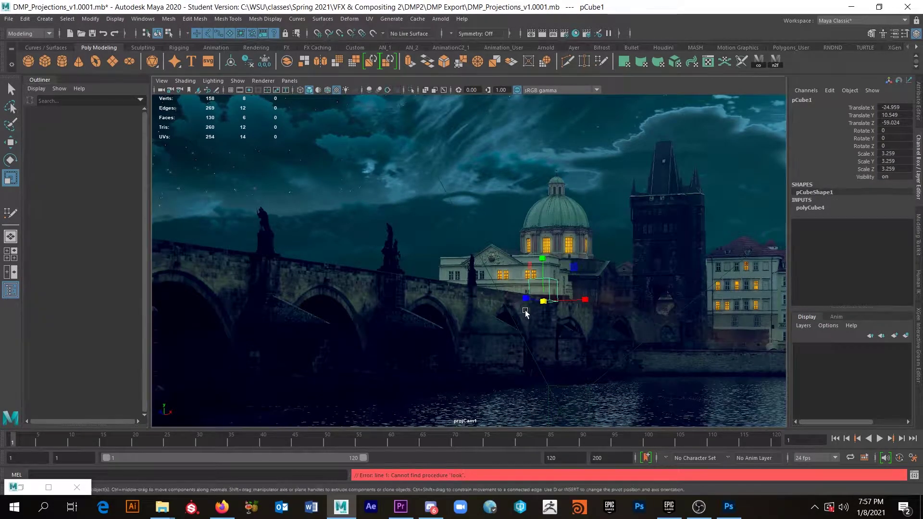
key("w")
left_click_drag(526, 299, 560, 313)
key("r")
left_click_drag(517, 278, 528, 141)
left_click_drag(556, 316, 780, 332)
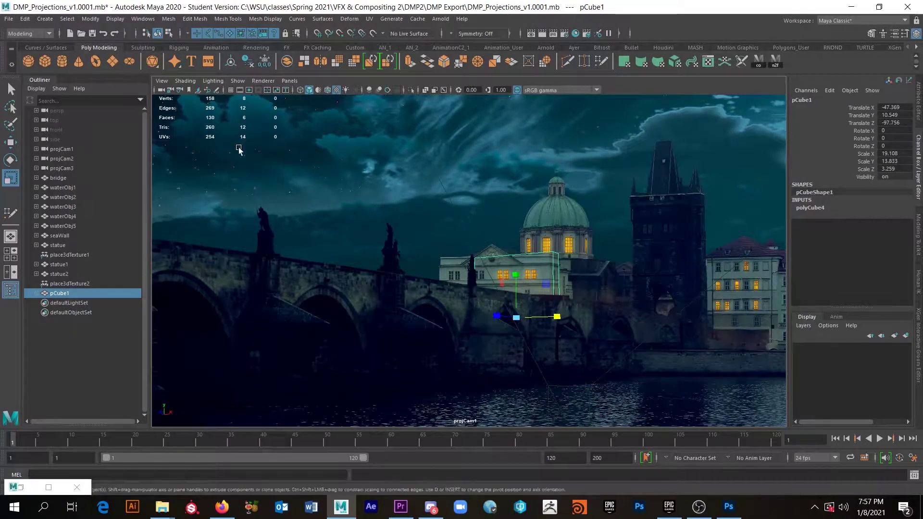
Return to the perspective view and move the cube back along Z to about -224.3.
left_click(17, 233)
left_click_drag(670, 289, 516, 329, "alt")
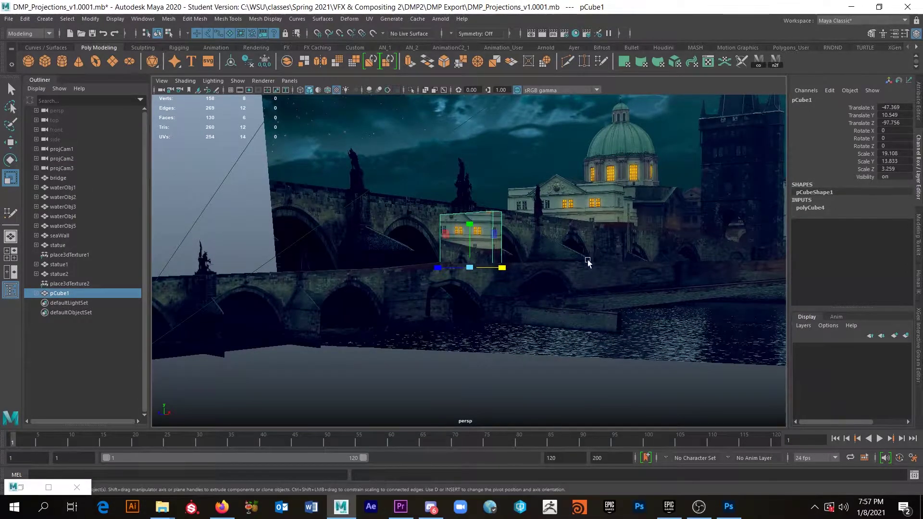
left_click_drag(540, 289, 594, 277, "alt")
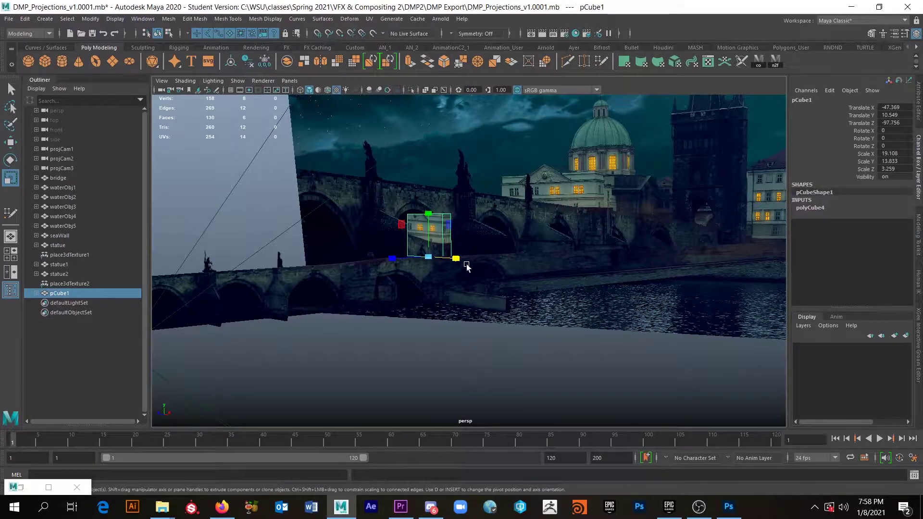
key("w")
left_click_drag(390, 260, 614, 258)
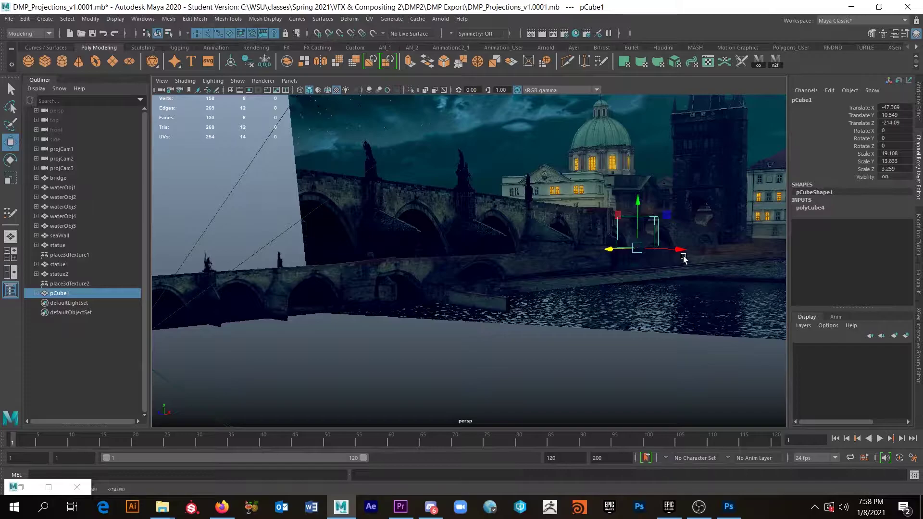
left_click_drag(608, 251, 622, 253)
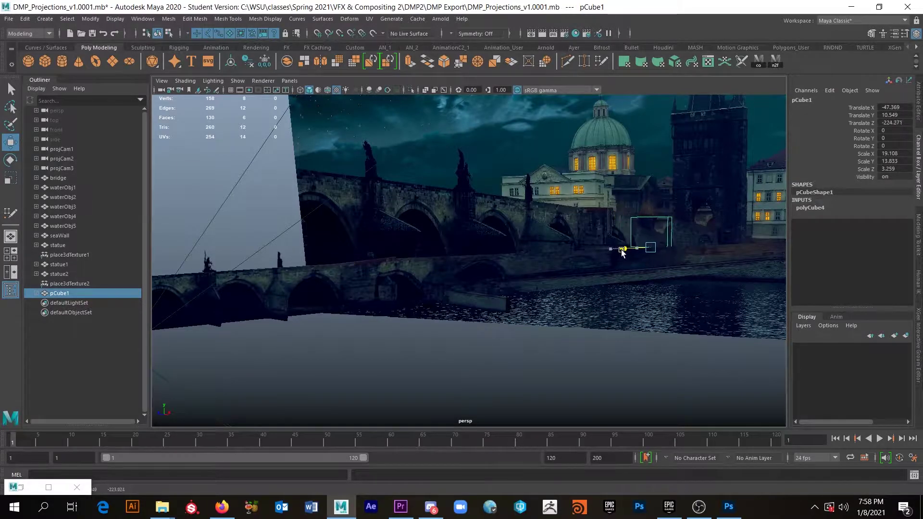
Shift the cube to about X -113.9, Z -229.2 and scale it up proportionally to about 48.5 × 35.1 × 8.3.
left_click_drag(696, 248, 588, 247)
key("r")
middle_click_drag(588, 246, 602, 244)
key("w")
left_click_drag(587, 247, 584, 249)
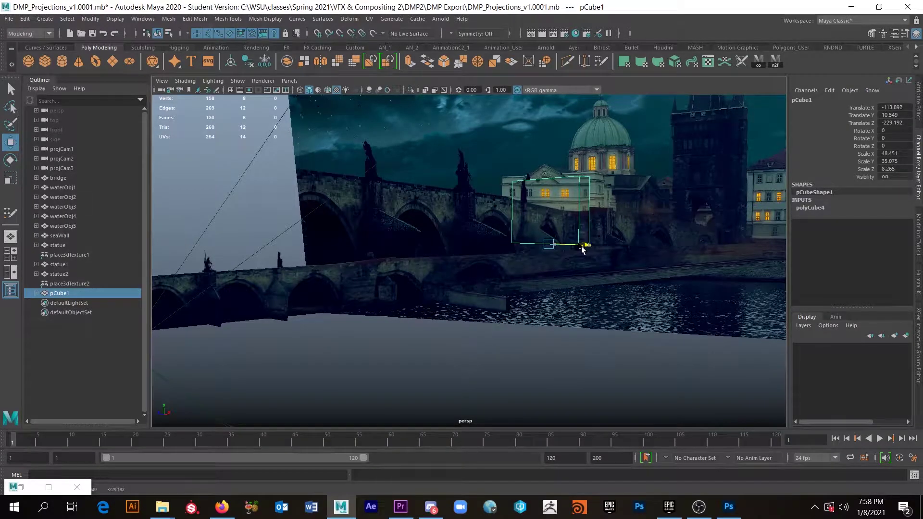
Examine the cube's position against the background building and bridge from close up and from a distance.
right_click_drag(548, 241, 581, 247, "alt")
left_click_drag(582, 247, 535, 243, "alt")
middle_click_drag(536, 243, 738, 420, "alt")
scroll(431, 266, "up", 5)
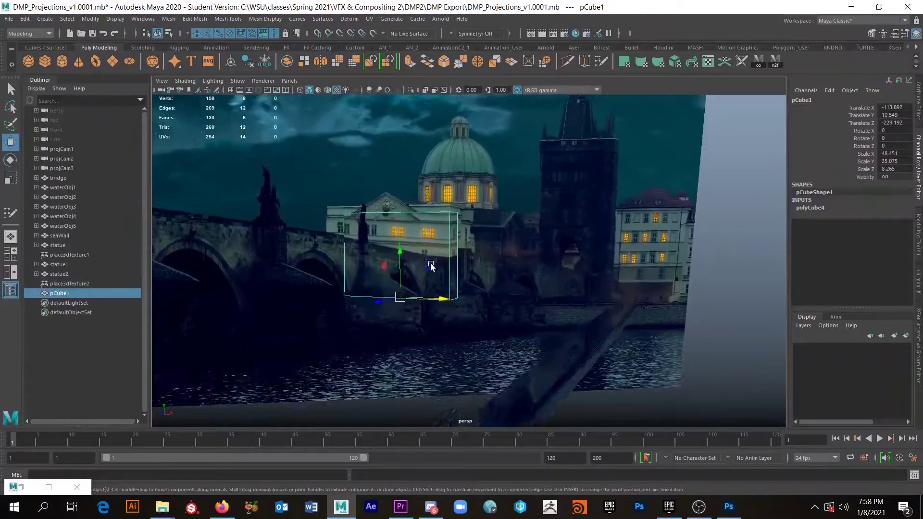
scroll(385, 262, "up", 3)
scroll(385, 262, "down", 3)
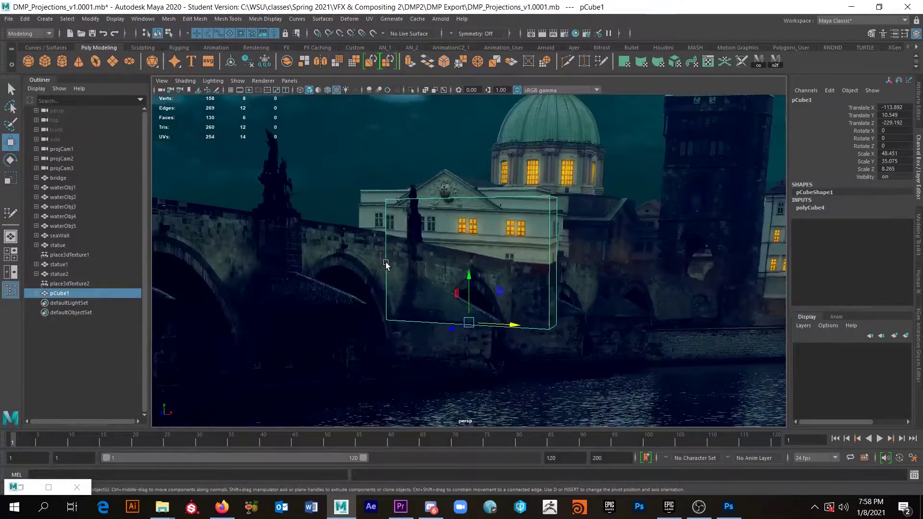
scroll(385, 262, "up", 3)
mouse_move(399, 260)
left_mouse_down("alt")
mouse_move(410, 260)
mouse_move(402, 270)
mouse_move(455, 272)
mouse_move(340, 255)
mouse_move(304, 266)
mouse_move(501, 214)
mouse_move(571, 216)
left_mouse_up("alt")
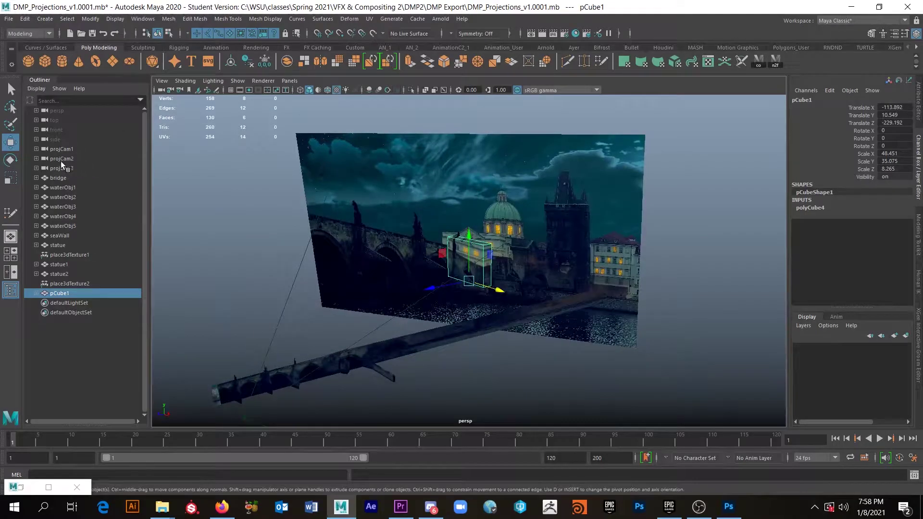
Expand projCam1 down to its image planes and hide imagePlane2 and imagePlane3.
left_click(34, 149)
left_click(42, 159)
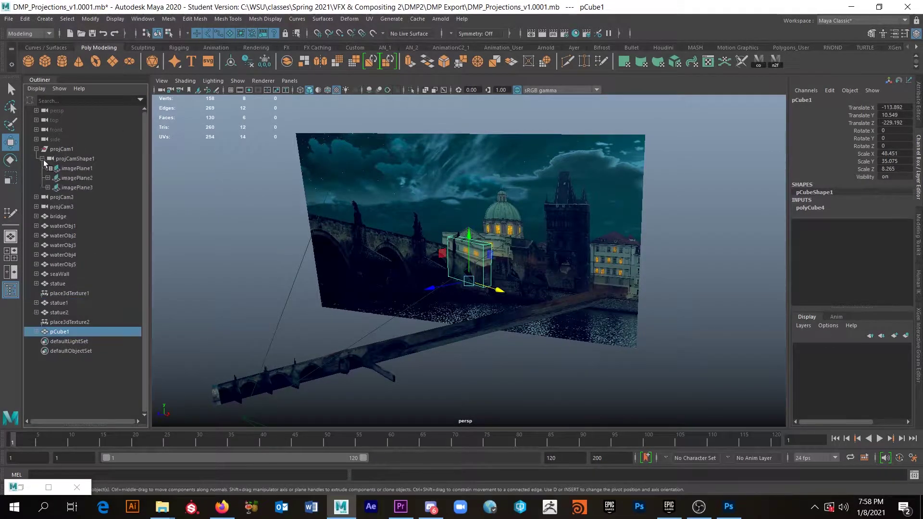
left_click(80, 178)
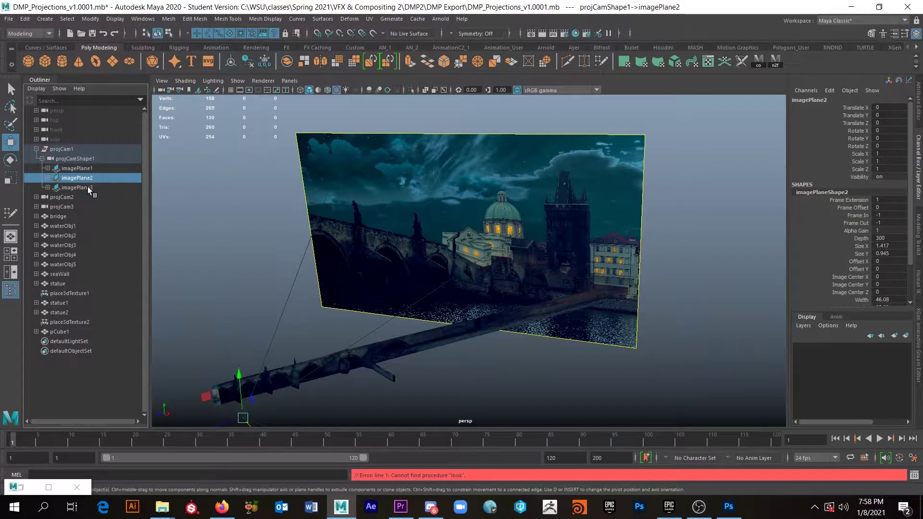
left_click(88, 186, "shift")
key("h")
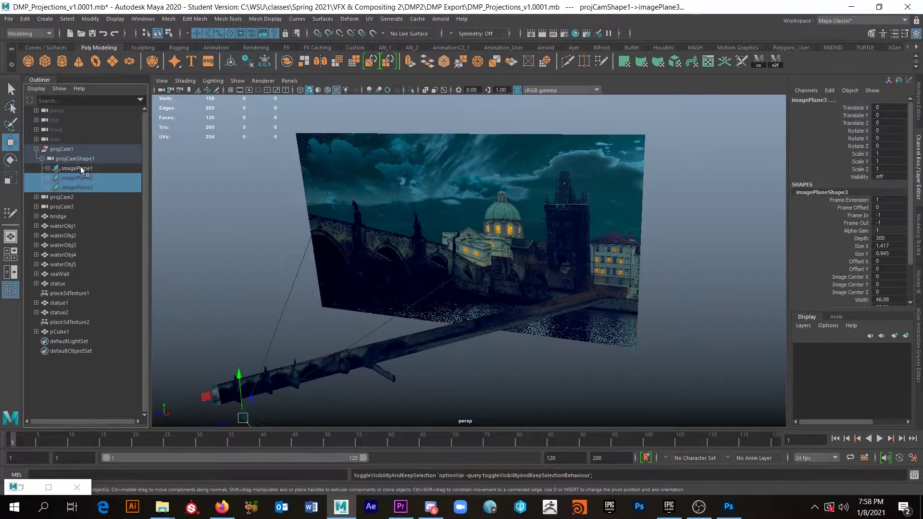
Set the depth of projCam1's imagePlane1 to 600.
left_click(83, 168)
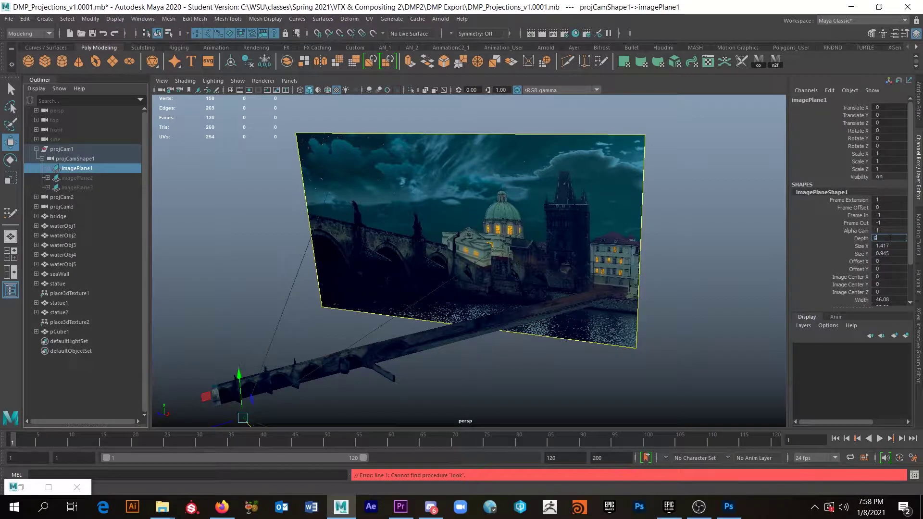
key("Return")
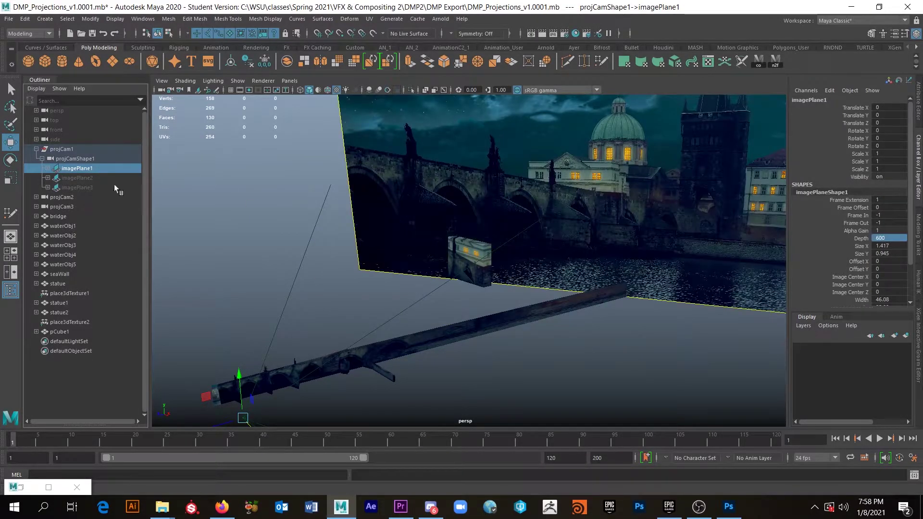
Toggle the visibility of projCam1's imagePlane2 on and off, leaving it hidden.
left_click(79, 179)
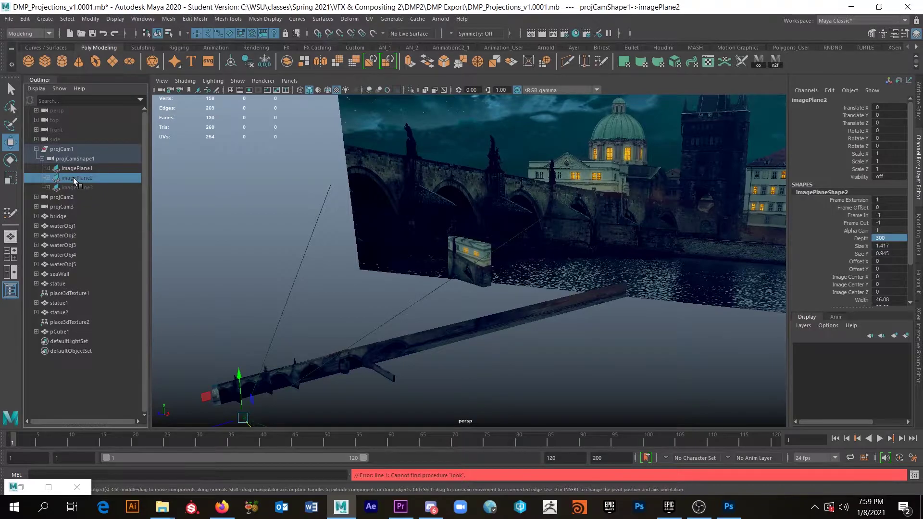
key("h")
key("h")
key("h")
key("h")
key("h")
key("h")
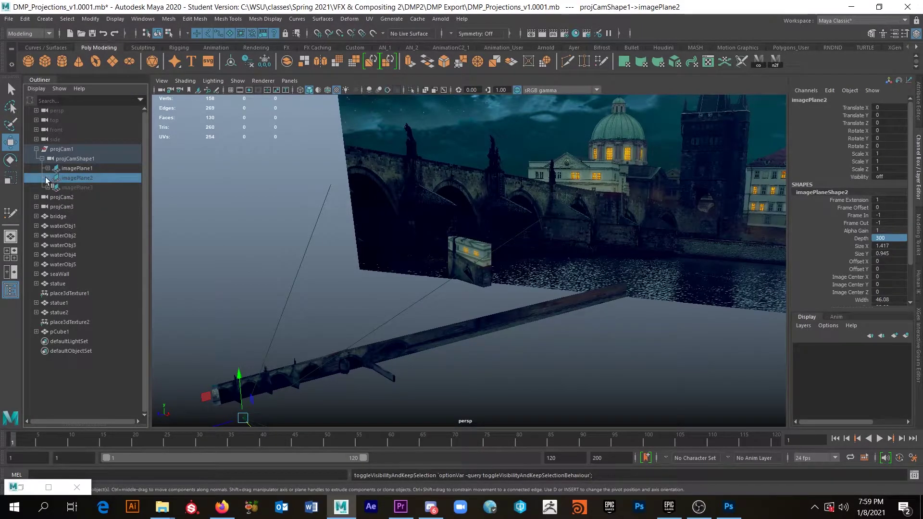
Check projCam2's hierarchy for image planes and collapse projCam2 and projCam1.
left_click(37, 198)
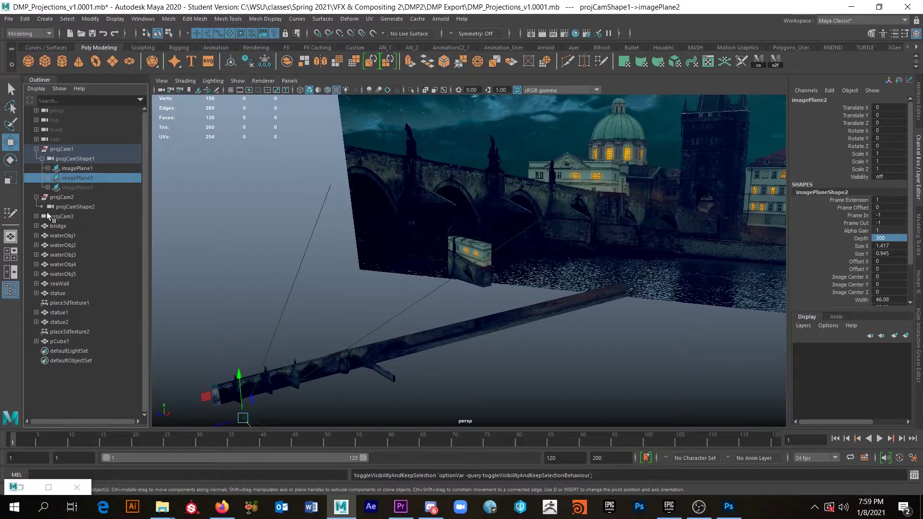
left_click(36, 197)
left_click(37, 150)
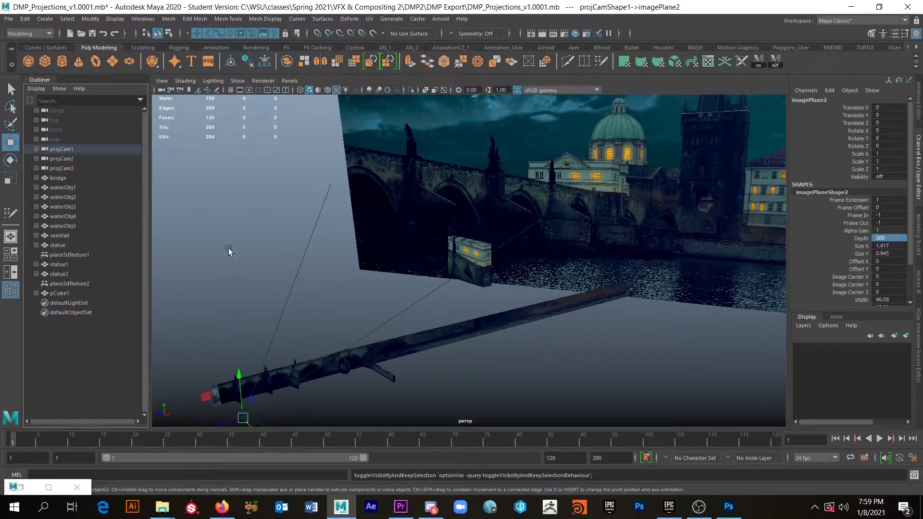
Select pCube1 and stretch it slightly along X to a scale of about 48.48.
left_click_drag(531, 270, 478, 256, "alt")
scroll(521, 251, "up", 8)
left_click(492, 225)
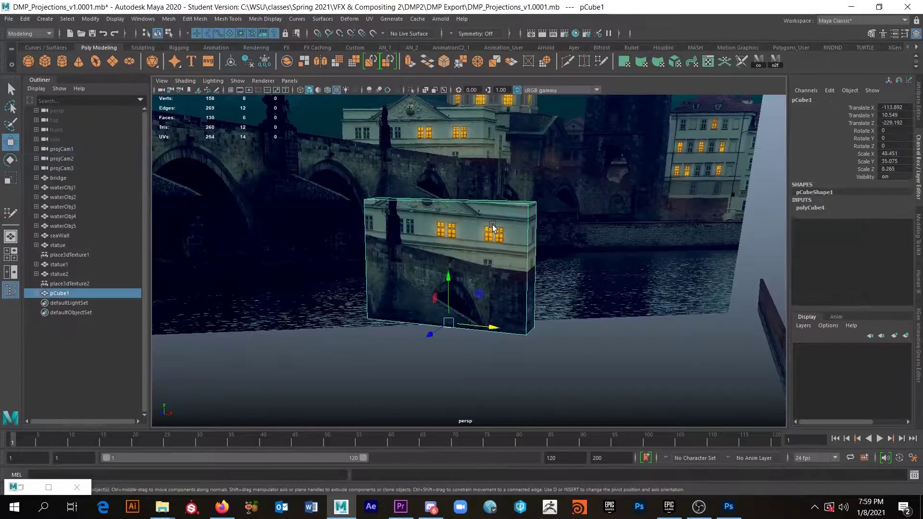
key("r")
mouse_move(450, 276)
left_mouse_down()
mouse_move(450, 264)
mouse_move(456, 282)
left_mouse_up()
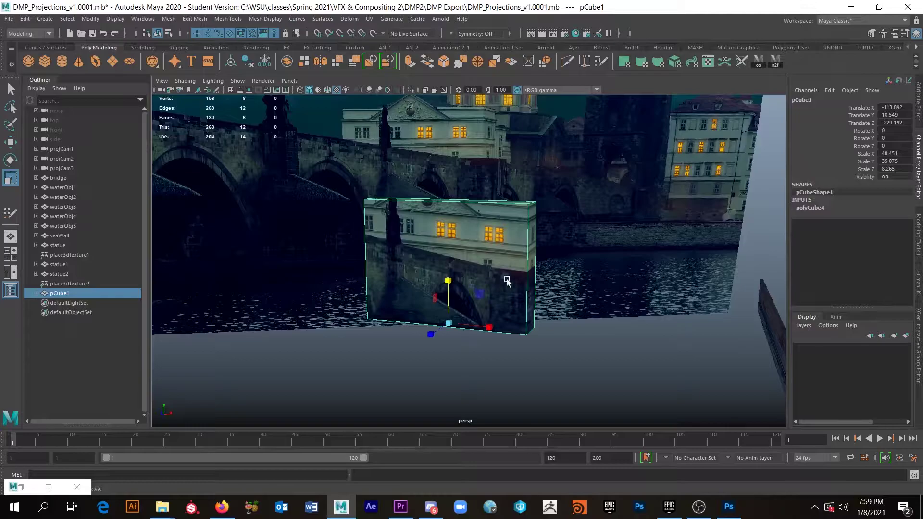
left_click_drag(490, 327, 494, 326)
Pull the cube's bridge-side end face outward to lengthen the box past the left end of the building.
left_click_drag(389, 278, 377, 252, "alt")
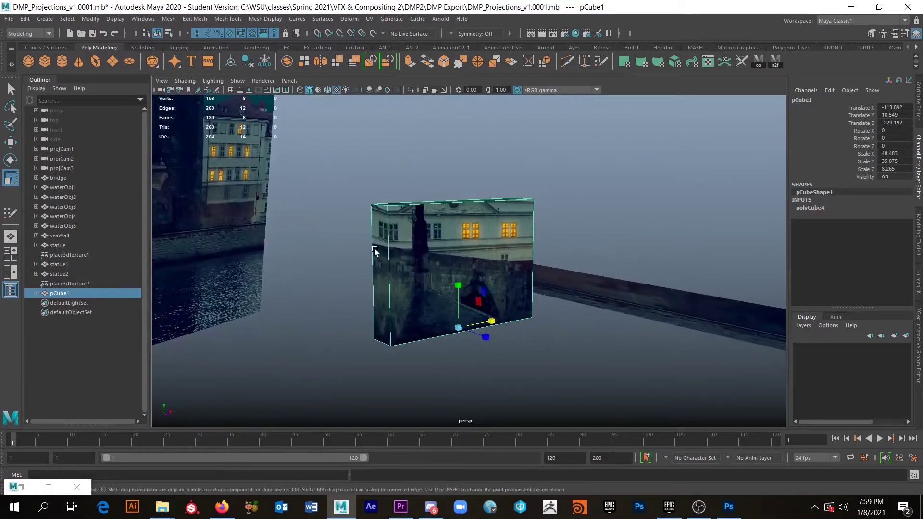
right_click_drag(377, 243, 374, 280)
left_click(381, 274)
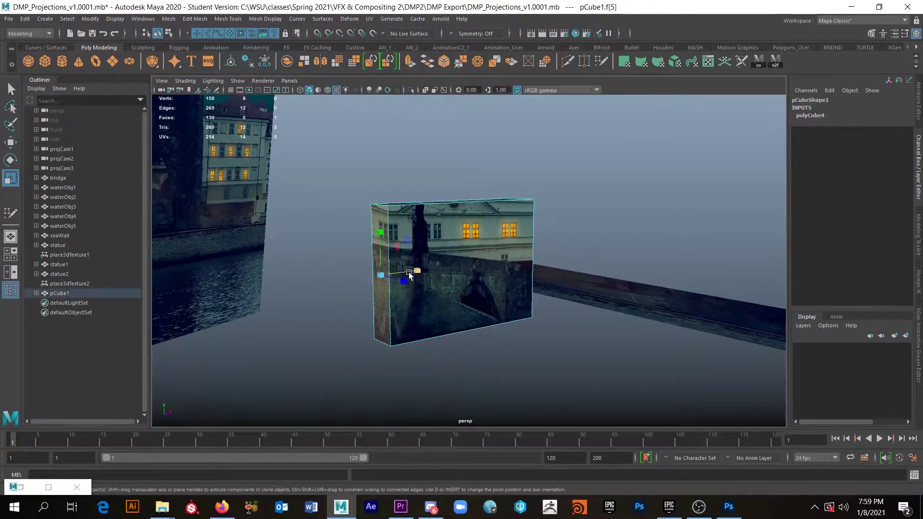
key("w")
left_click_drag(409, 277, 466, 248)
Rotate the whole cube about Y to -4.35 and move it back to about X -113.7, Z -231.1.
right_click_drag(471, 244, 506, 238)
key("e")
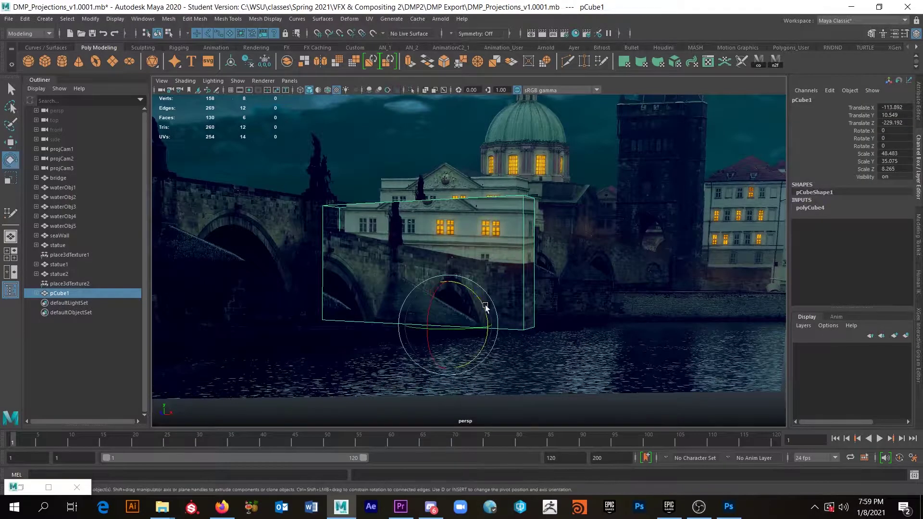
left_click_drag(474, 326, 472, 329)
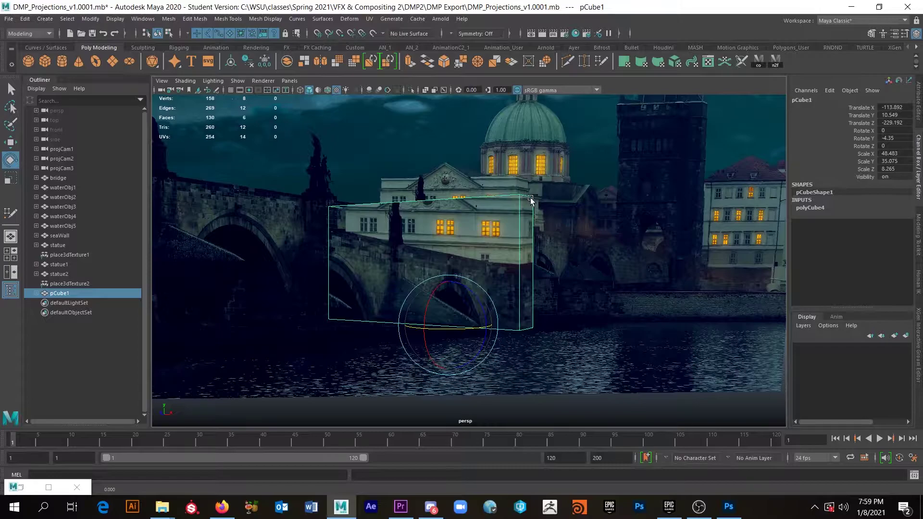
key("r")
left_click_drag(423, 330, 561, 300, "alt")
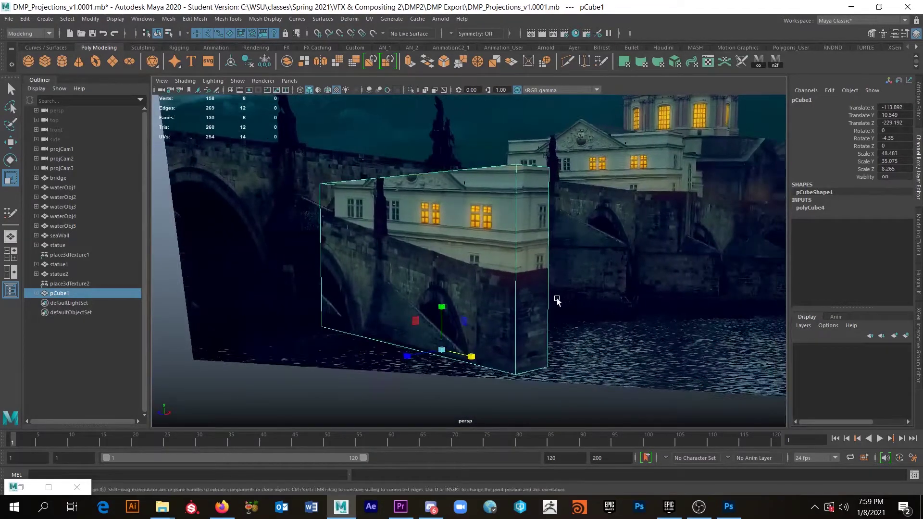
key("w")
left_click_drag(403, 359, 411, 360)
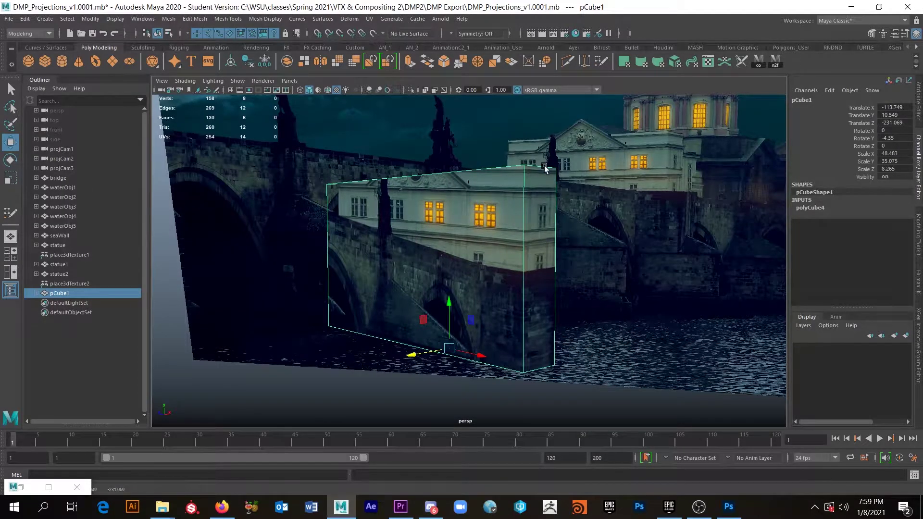
Move the rear vertical edge of the cube's right side wall backward to deepen the wall along the building's side.
left_click_drag(589, 245, 546, 234, "alt")
right_click(548, 238)
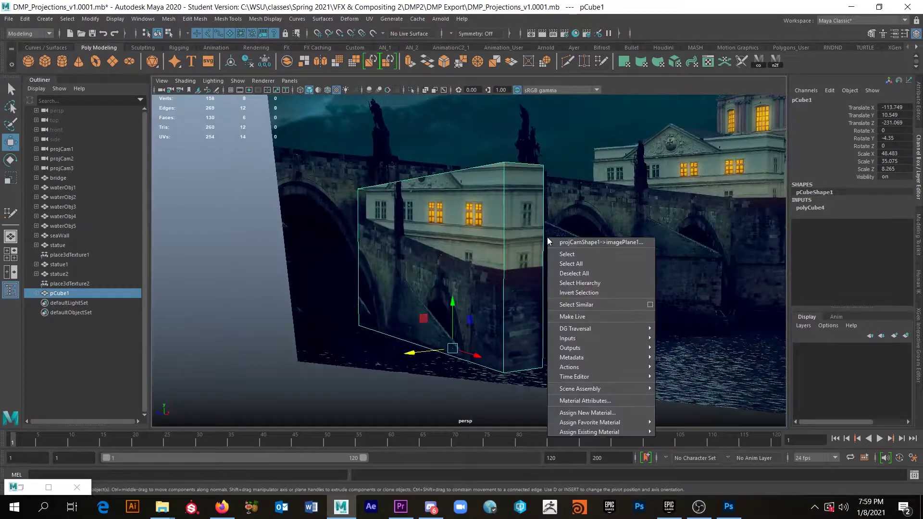
left_click(532, 212)
right_click_drag(535, 213, 533, 188)
left_click(509, 267)
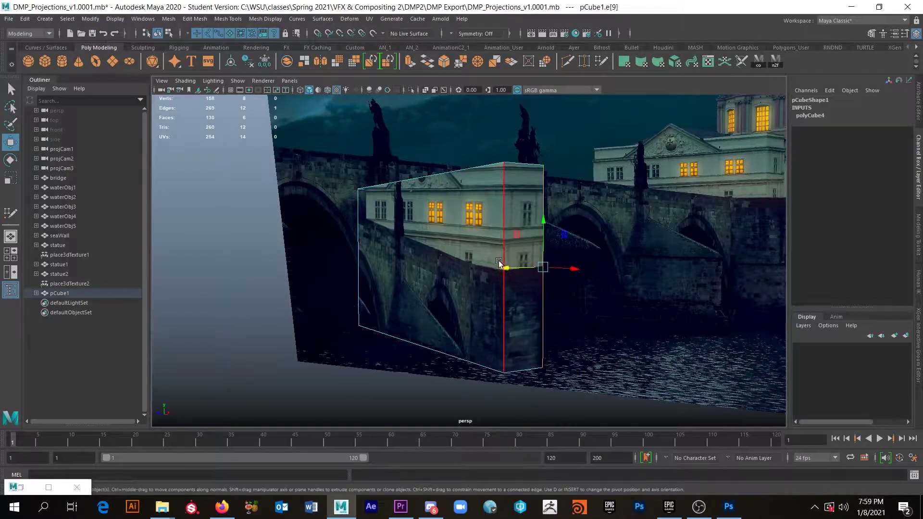
left_click_drag(511, 268, 578, 268)
left_click_drag(658, 269, 618, 273, "alt")
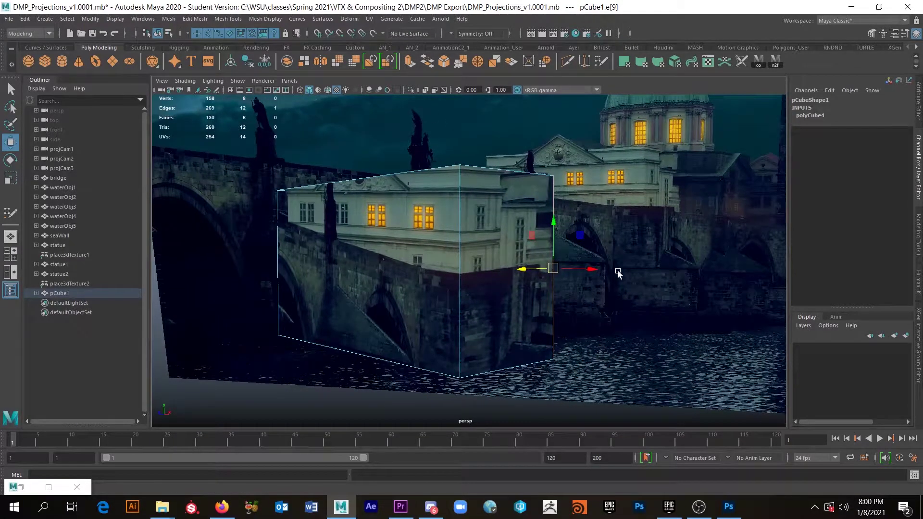
mouse_move(539, 270)
left_mouse_down()
mouse_move(512, 271)
mouse_move(533, 269)
mouse_move(524, 269)
left_mouse_up()
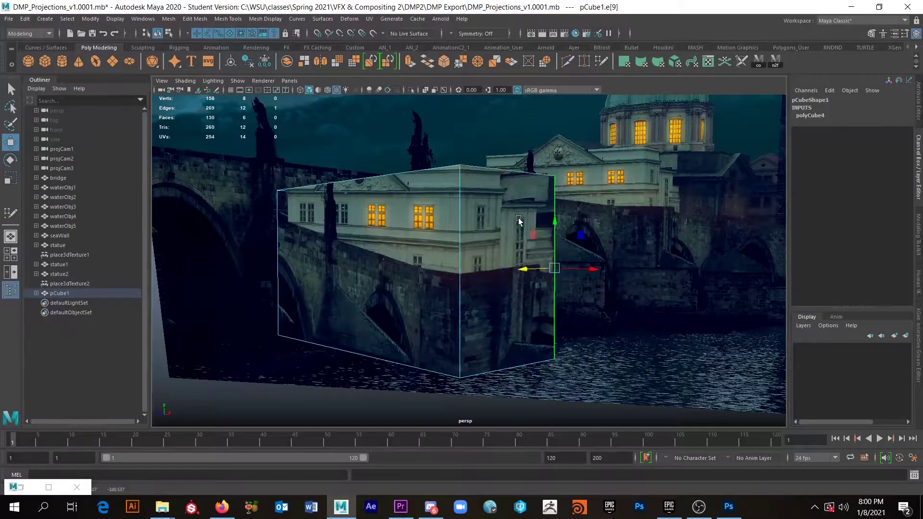
scroll(553, 267, "up", 5)
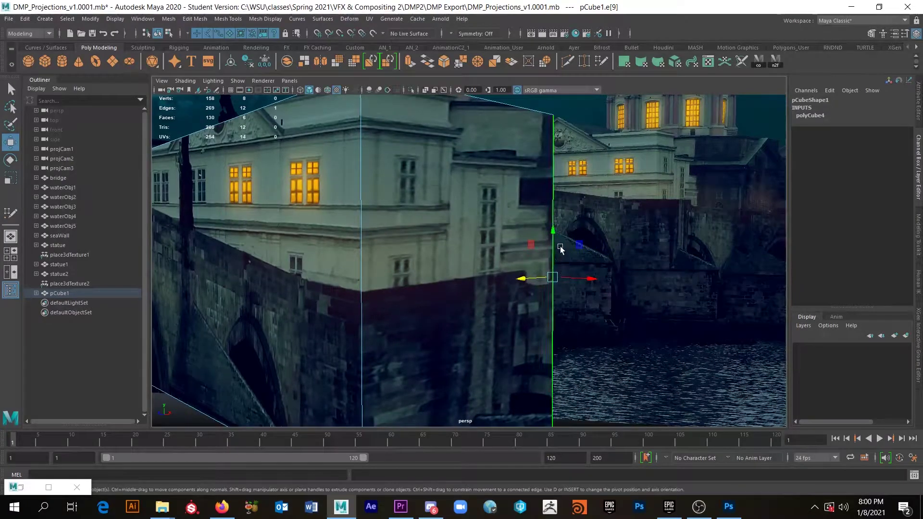
scroll(524, 230, "down", 3)
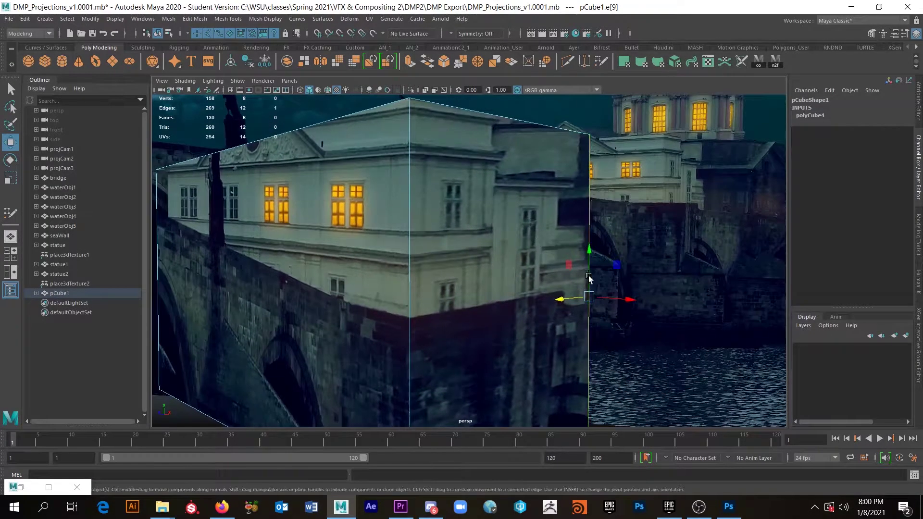
Delete the cube's rear face and its bridge-side end face.
middle_click_drag(452, 281, 620, 289, "alt")
mouse_move(467, 255)
left_mouse_down("alt")
mouse_move(463, 247)
mouse_move(483, 249)
left_mouse_up("alt")
middle_click_drag(483, 249, 606, 356, "alt")
mouse_move(437, 287)
left_mouse_down("alt")
mouse_move(388, 260)
mouse_move(406, 268)
mouse_move(377, 241)
mouse_move(377, 149)
mouse_move(417, 192)
mouse_move(417, 143)
mouse_move(438, 174)
mouse_move(442, 217)
mouse_move(408, 228)
mouse_move(528, 220)
mouse_move(464, 217)
mouse_move(428, 265)
mouse_move(533, 267)
mouse_move(456, 272)
mouse_move(478, 262)
mouse_move(480, 277)
mouse_move(408, 272)
mouse_move(540, 238)
mouse_move(515, 241)
mouse_move(500, 230)
mouse_move(579, 232)
mouse_move(512, 295)
mouse_move(553, 274)
mouse_move(616, 281)
mouse_move(433, 274)
left_mouse_up("alt")
left_click(357, 248)
right_click_drag(337, 256, 336, 281)
left_click(334, 289)
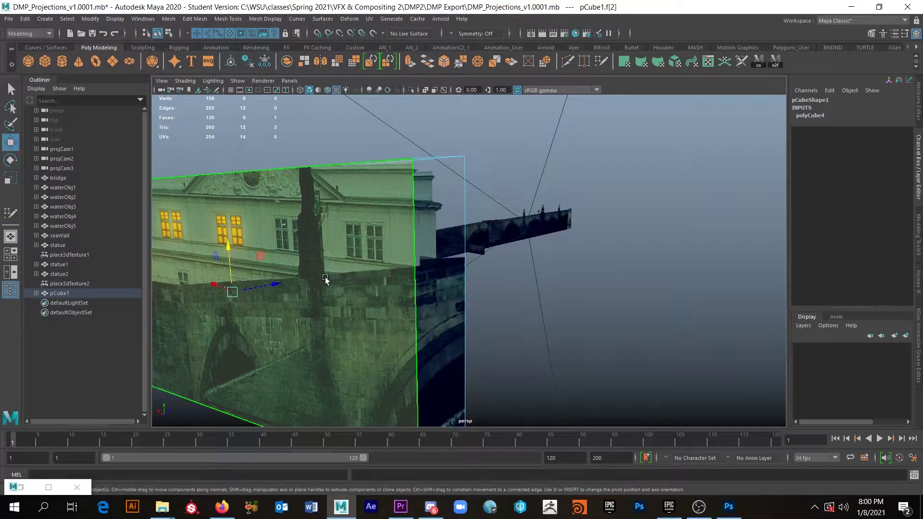
key("Delete")
left_click(434, 254)
key("Delete")
Delete the cube's bottom and top faces, keeping only the front and right side walls.
left_click_drag(434, 252, 426, 366, "alt")
left_click(385, 262)
key("Delete")
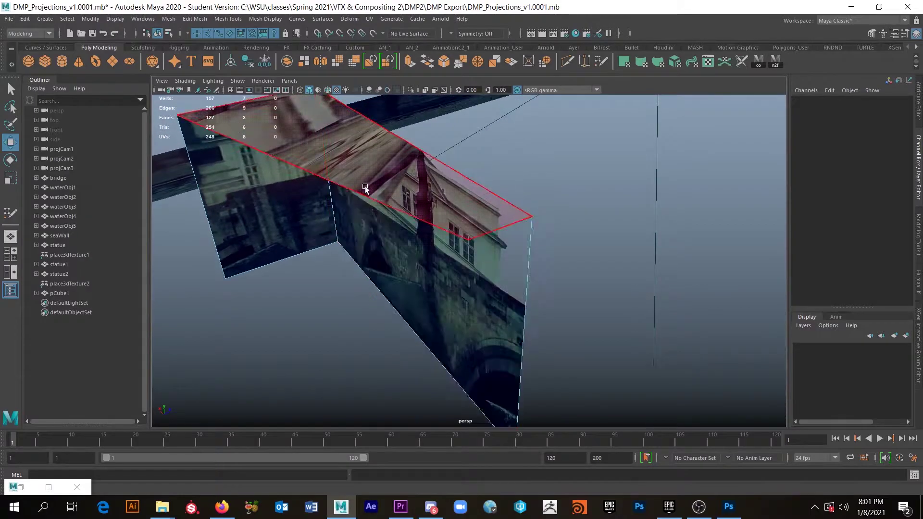
left_click(368, 171)
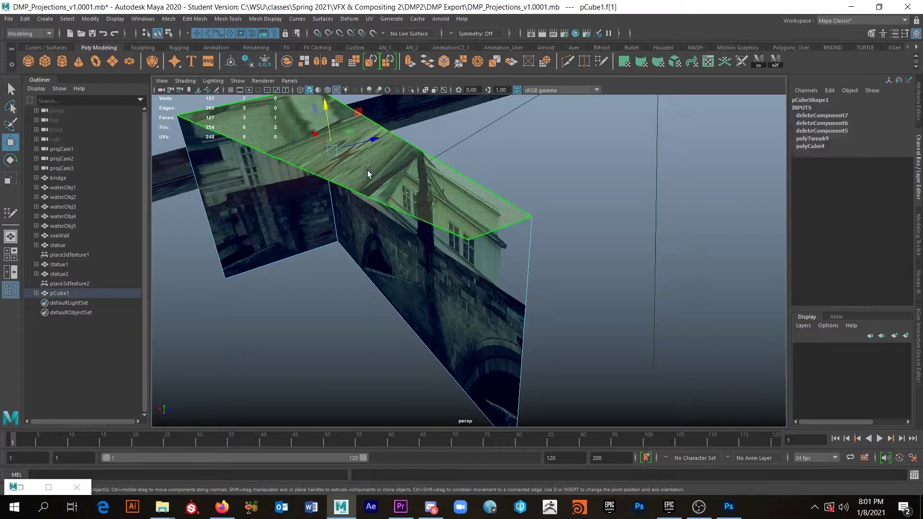
key("Delete")
Try adjusting the front wall's upper-left corner vertex and top edge to fit the building's roofline.
left_click_drag(486, 196, 537, 221, "alt")
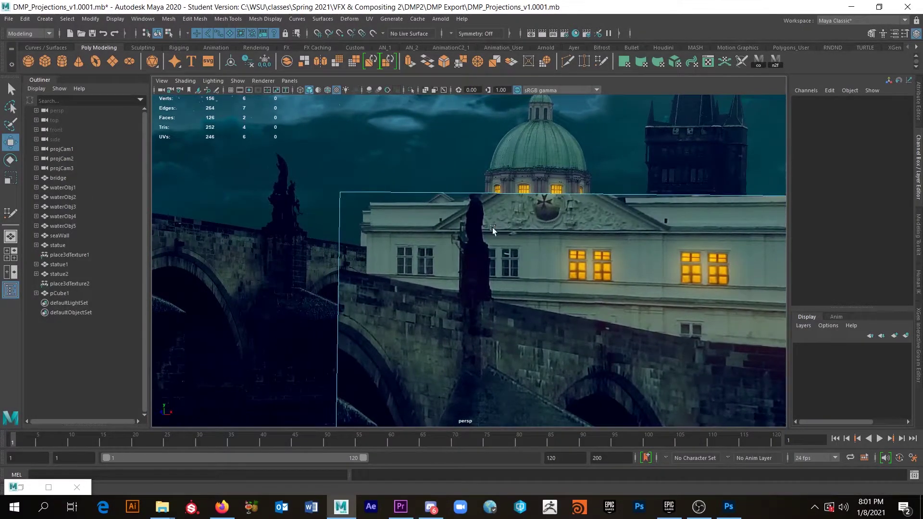
left_click_drag(576, 246, 410, 235, "alt")
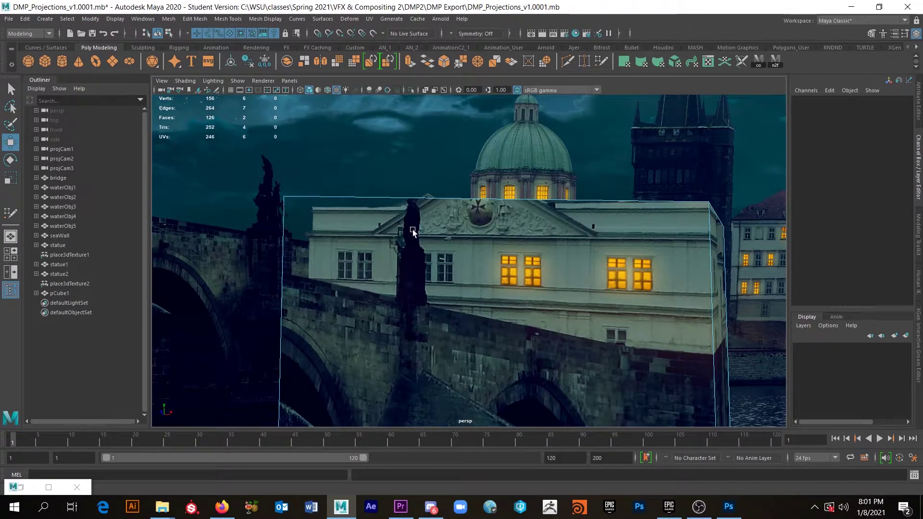
right_click_drag(309, 199, 246, 179)
left_click_drag(312, 224, 371, 254)
key("ctrl+z")
left_click_drag(448, 259, 450, 210, "alt")
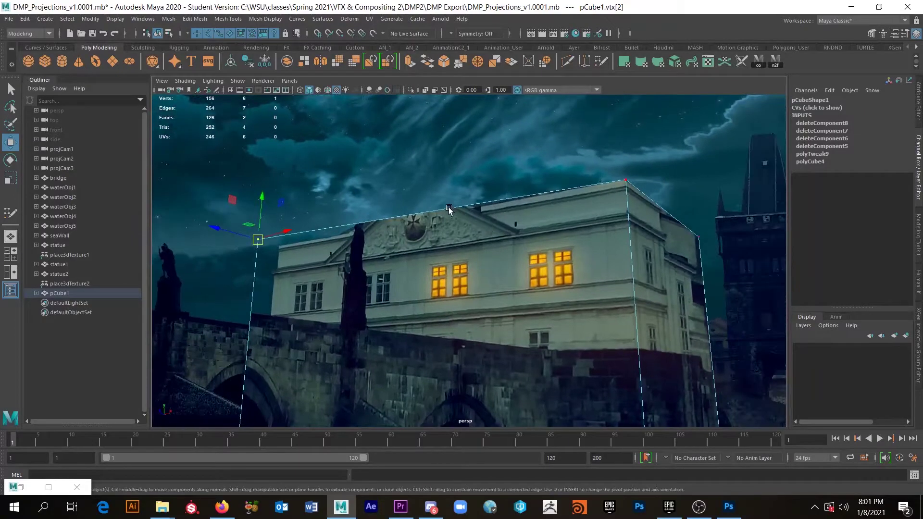
left_click(446, 207)
right_click_drag(446, 207, 459, 207)
left_click(460, 207)
mouse_move(403, 175)
left_mouse_down()
mouse_move(416, 94)
mouse_move(416, 178)
left_mouse_up()
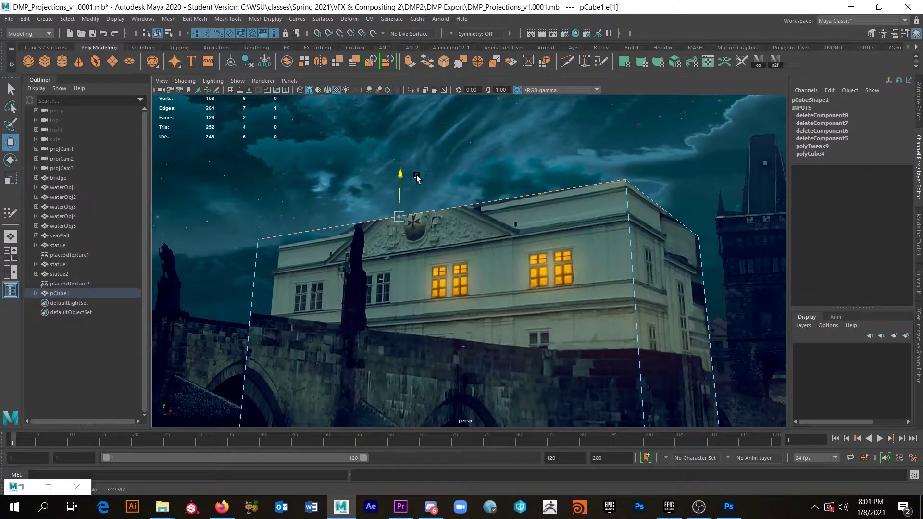
left_click_drag(447, 253, 309, 238, "alt")
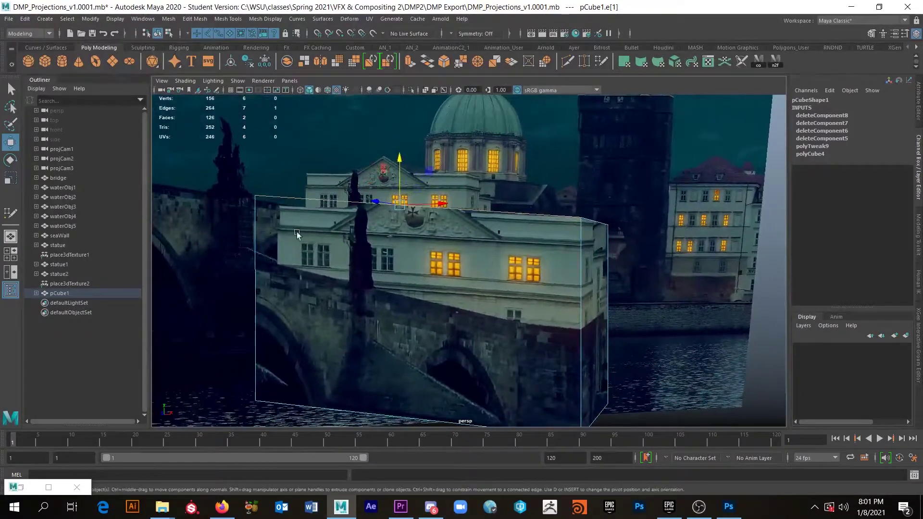
left_click_drag(347, 208, 398, 230, "alt")
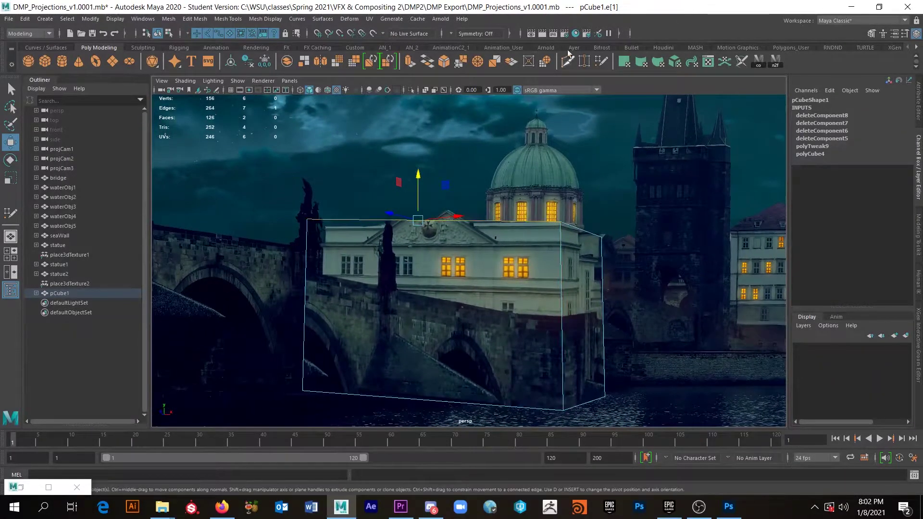
Assign the projCam1_backing_SHDR material to pCube1 in Hypershade and minimize the window.
right_click_drag(564, 234, 598, 225)
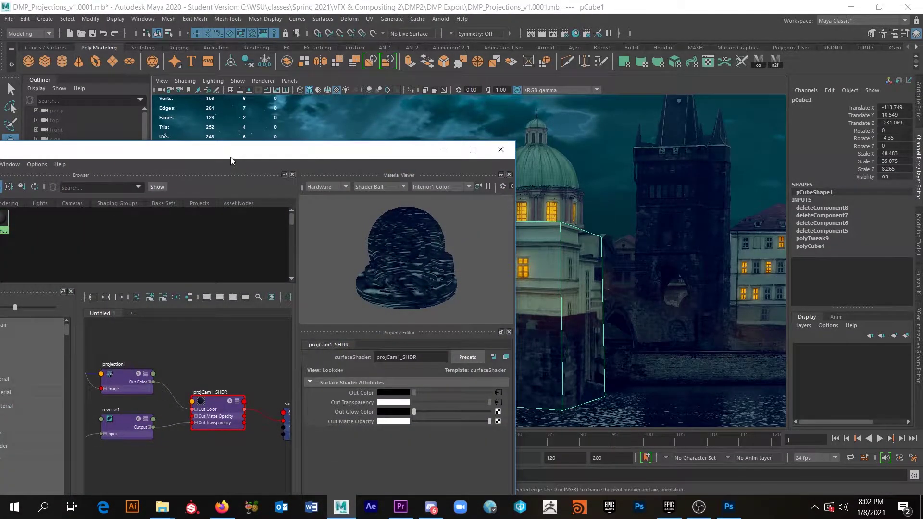
left_click_drag(231, 159, 468, 145)
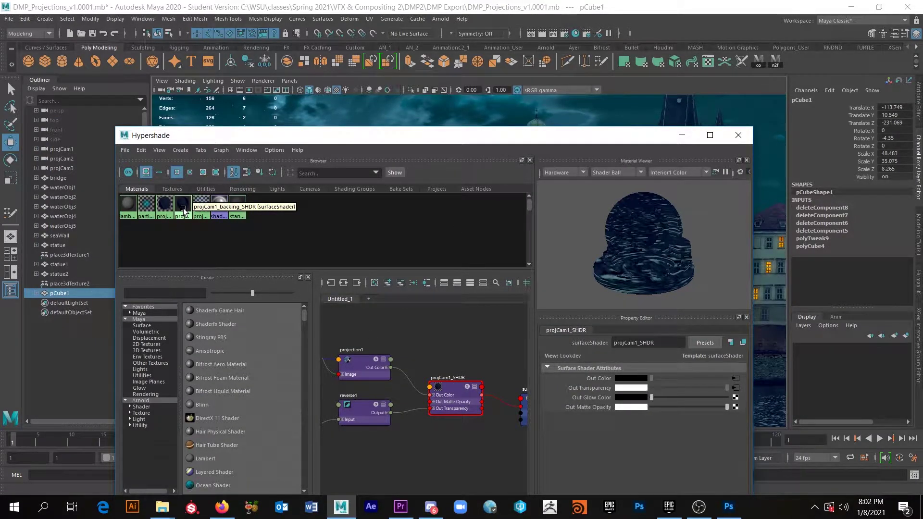
right_click_drag(184, 210, 196, 183)
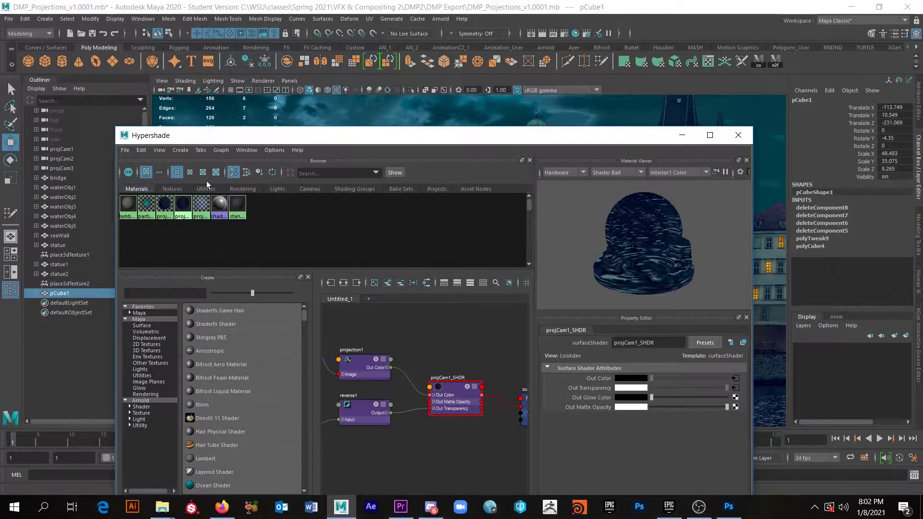
left_click(681, 137)
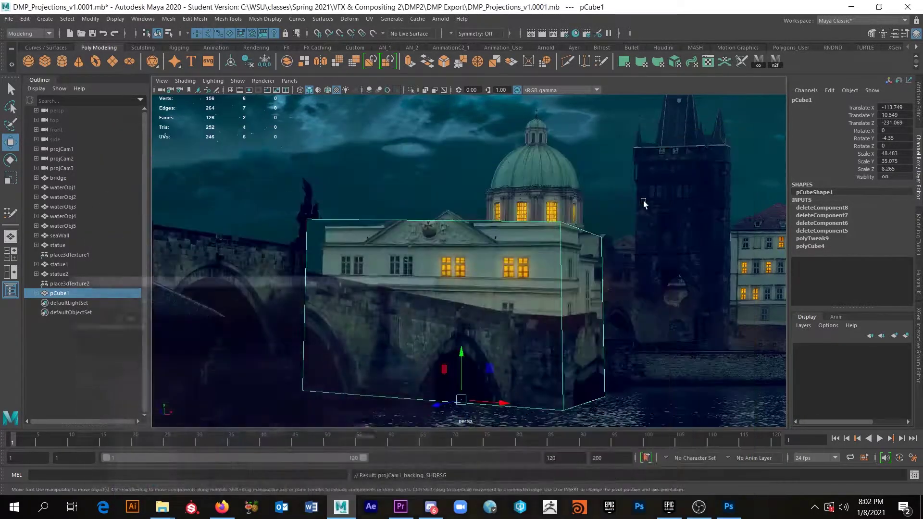
Move the front wall's upper-left corner vertex inward and down to the painted building's roof corner.
scroll(587, 243, "up", 5)
left_click_drag(558, 240, 580, 229, "alt")
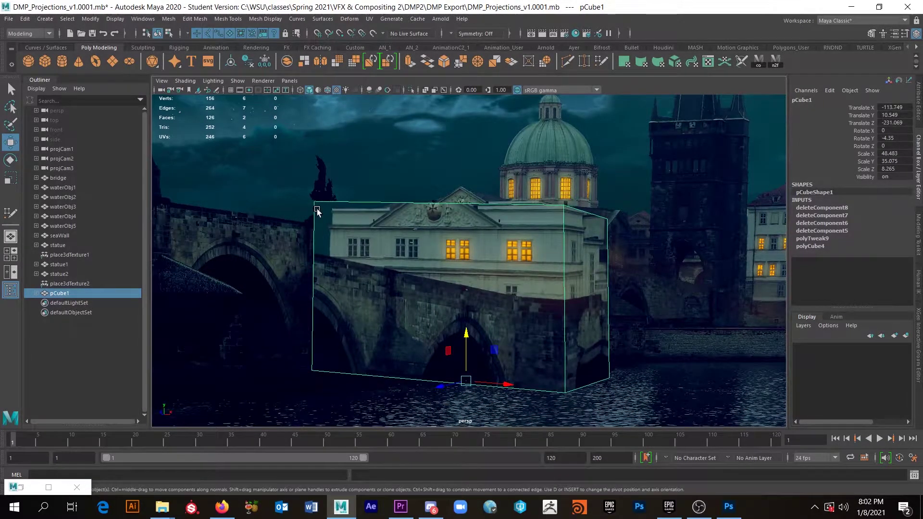
scroll(330, 209, "up", 4)
left_click_drag(256, 206, 316, 162, "alt")
right_click_drag(309, 159, 270, 154)
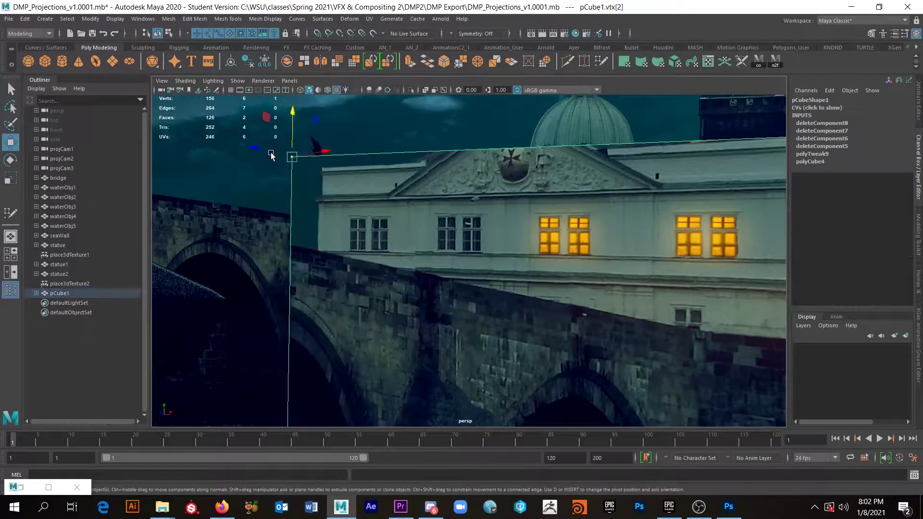
left_click_drag(294, 155, 324, 172)
key("ctrl+z")
left_click_drag(308, 219, 350, 220, "alt")
middle_click_drag(349, 220, 443, 248, "alt")
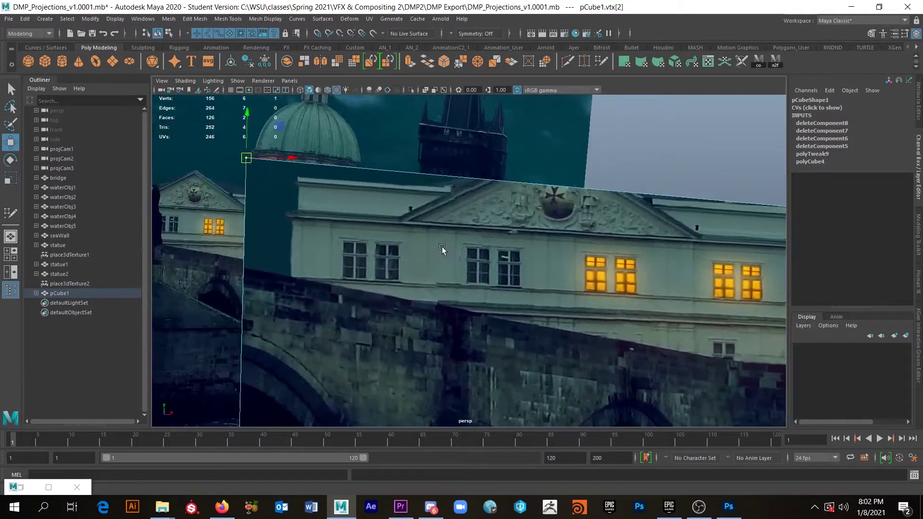
middle_click_drag(280, 125, 332, 147)
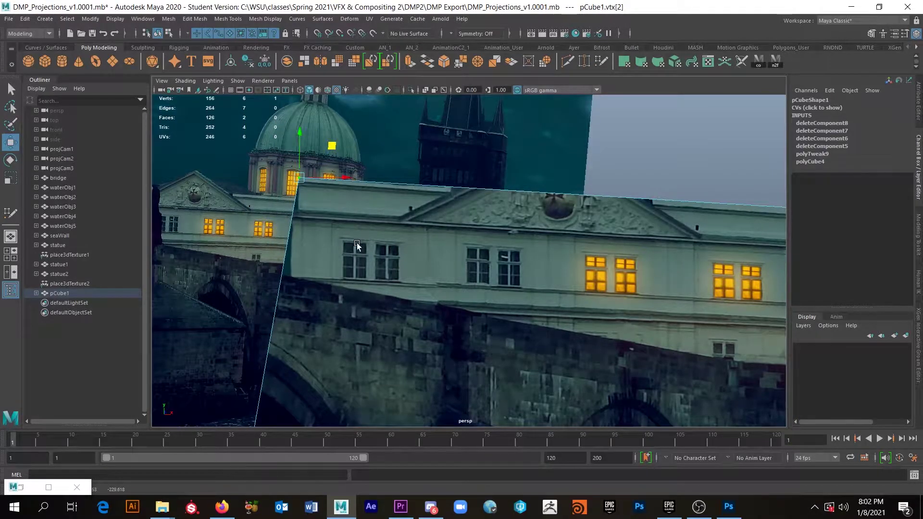
Move the front wall's lower-left corner vertex inward along X to straighten the wall's left edge.
middle_click_drag(356, 243, 349, 210, "alt")
left_click_drag(238, 357, 354, 382)
left_click_drag(412, 334, 394, 323, "alt")
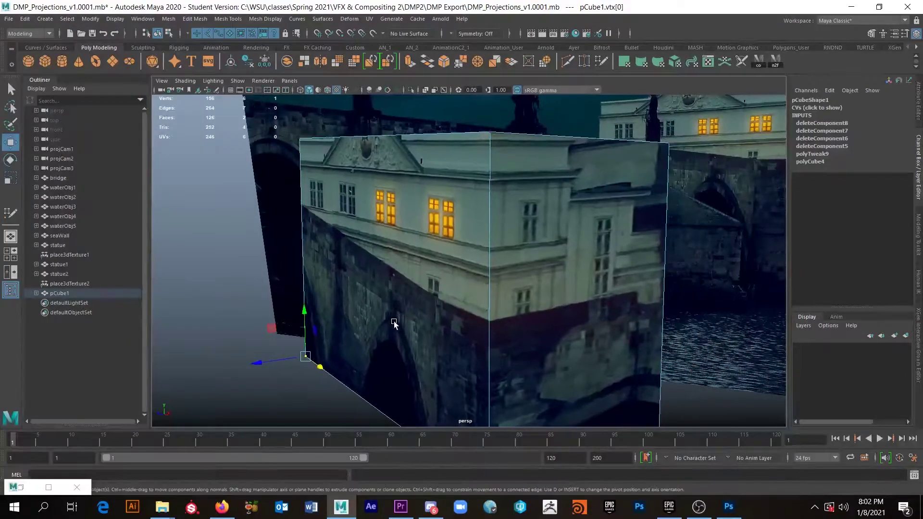
left_click_drag(337, 293, 375, 299, "alt")
middle_click_drag(369, 272, 433, 267, "alt")
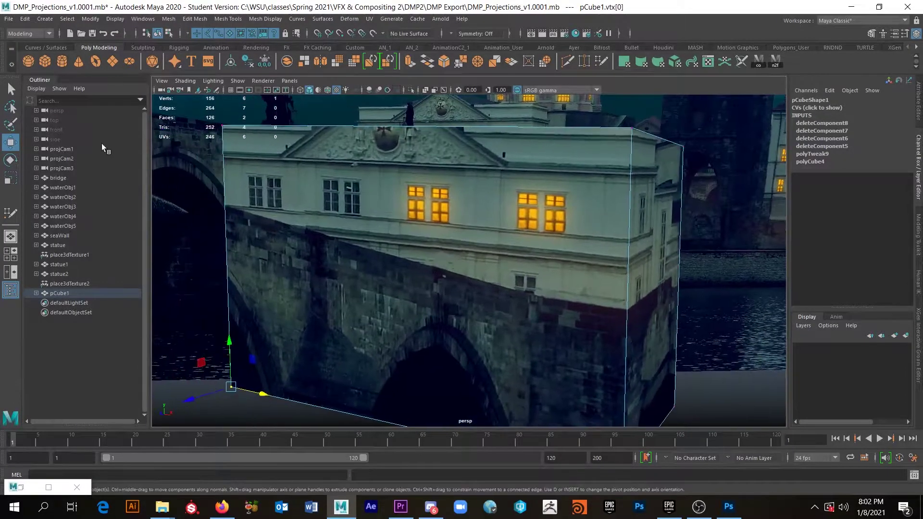
Insert two closely spaced horizontal edge loops with Multi-Cut along the cornice below the roof parapet.
left_click(569, 62)
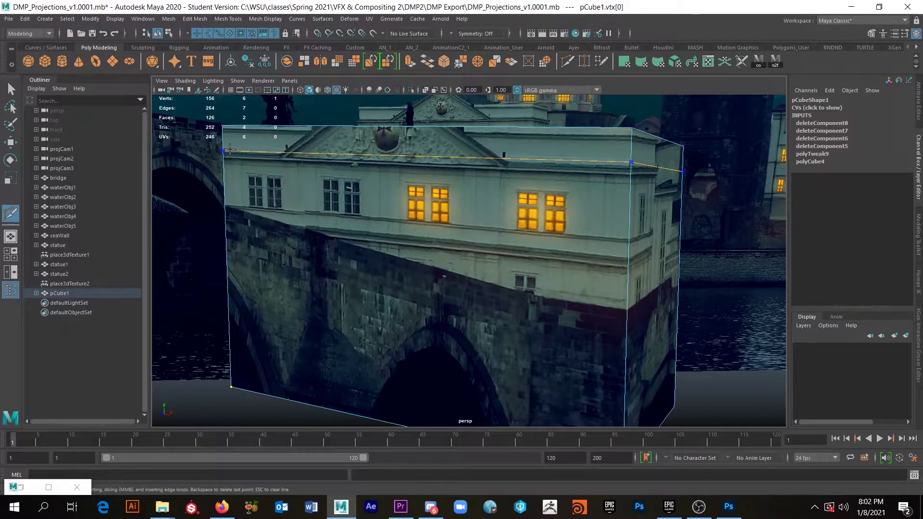
left_click(230, 150, "ctrl")
middle_click_drag(278, 153, 433, 190, "alt")
scroll(423, 190, "up", 3)
left_click(360, 173)
scroll(393, 212, "up", 2)
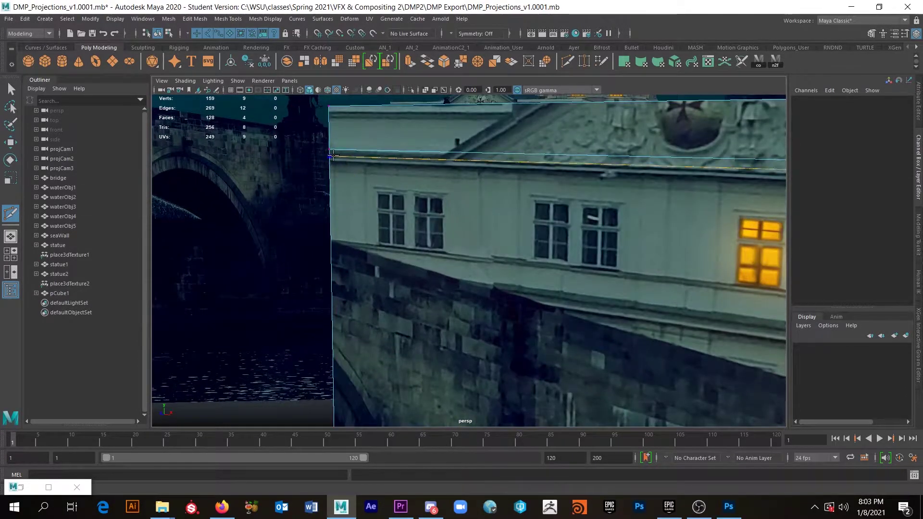
left_click(330, 154)
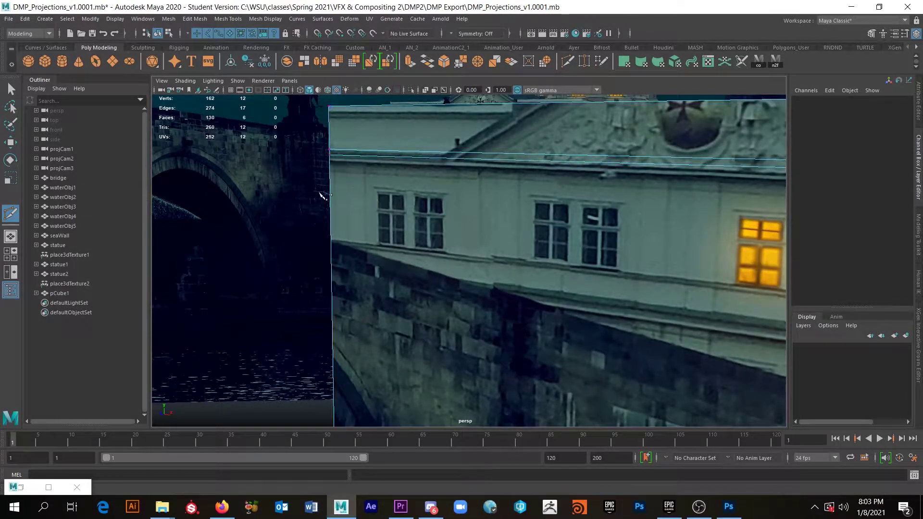
Move the left end vertex of the lower cornice loop outward along X to match the painted ledge.
key("w")
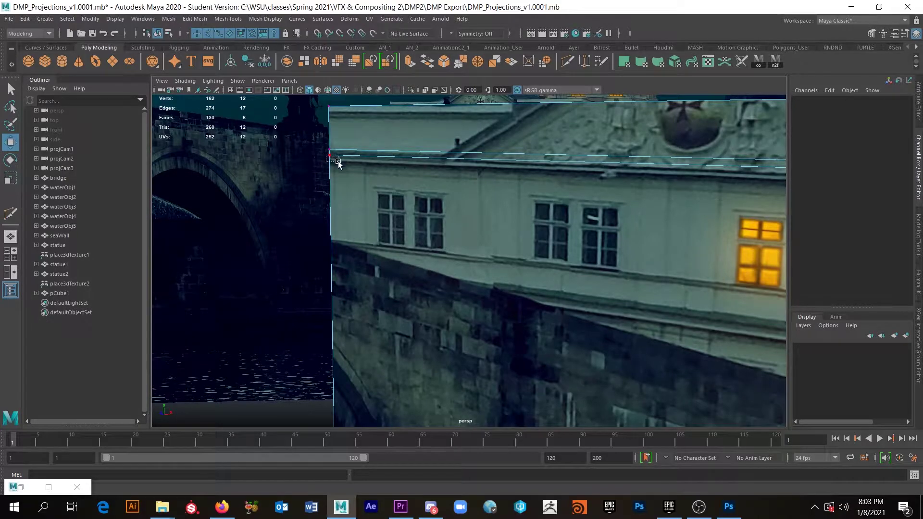
left_click(338, 167)
left_click(370, 163)
right_click_drag(376, 162, 328, 160)
left_click_drag(324, 152, 356, 156)
Try shifting the front wall's top-left corner vertex outward along X.
left_click(329, 105)
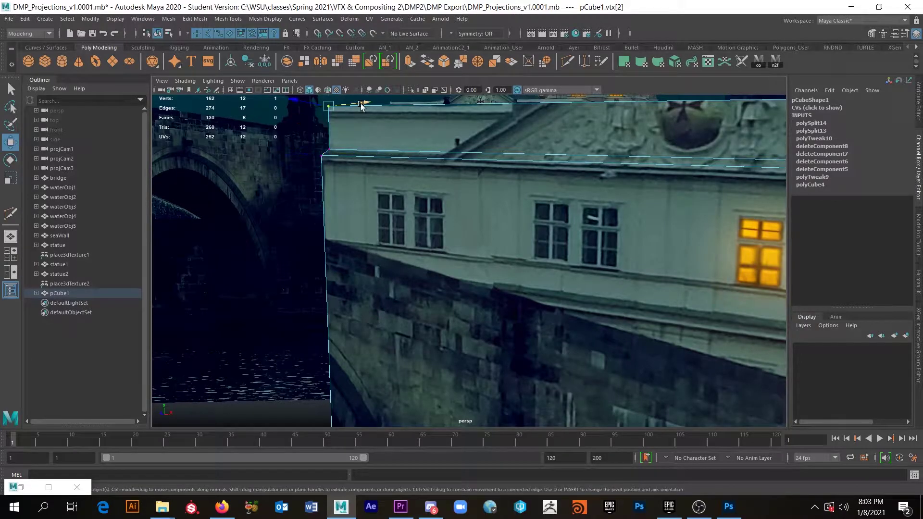
left_click_drag(366, 105, 358, 105)
key("ctrl+z")
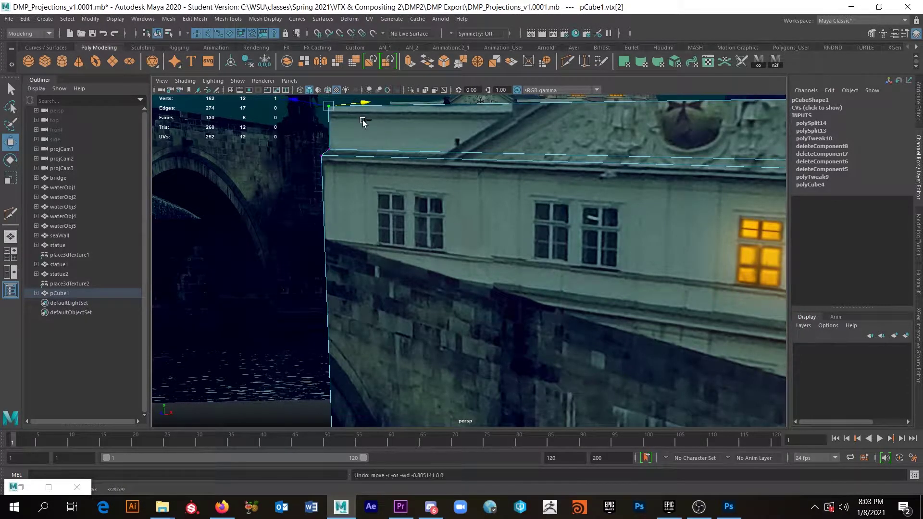
Insert one horizontal edge loop at the underside of the cornice and two more along the top roof molding.
left_click_drag(396, 170, 378, 158, "alt")
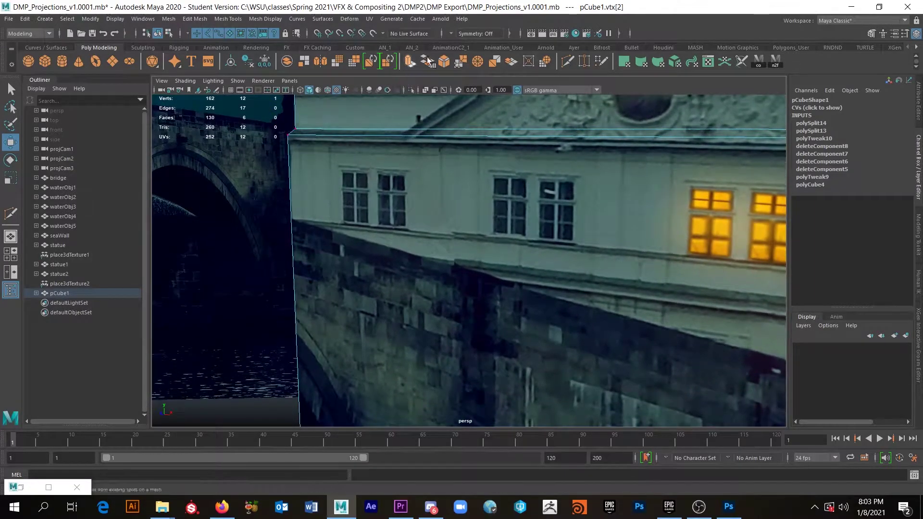
left_click(569, 62)
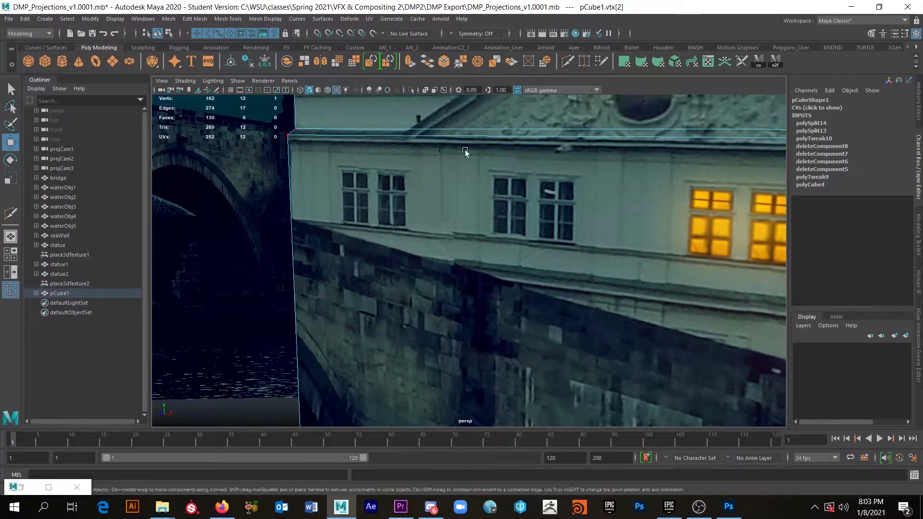
left_click(293, 144, "ctrl")
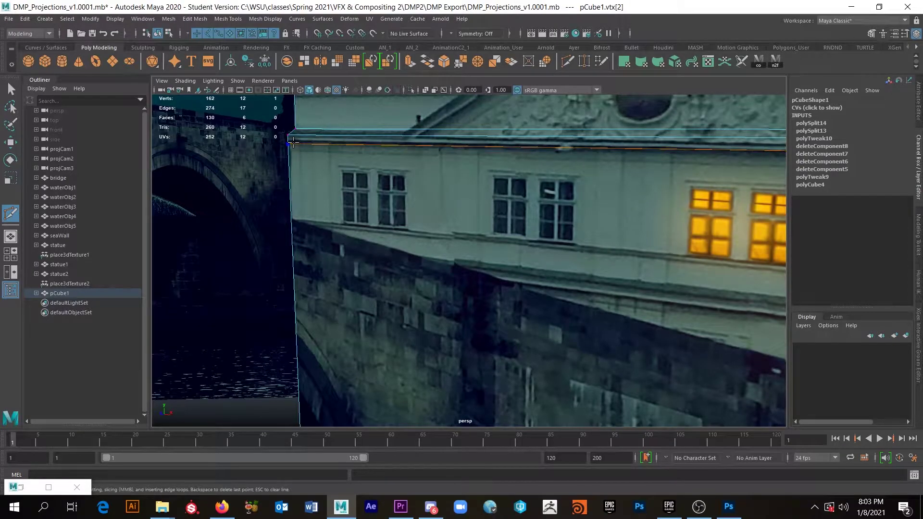
middle_click_drag(437, 108, 373, 226, "alt")
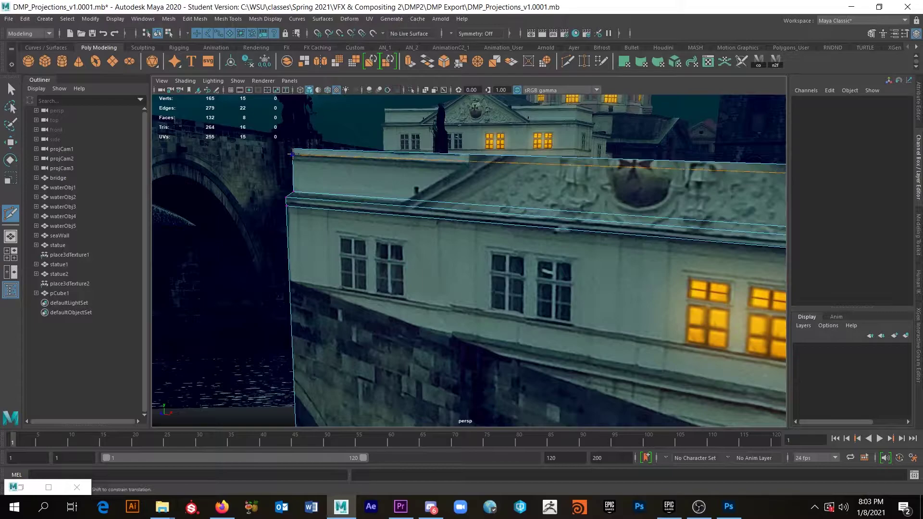
left_click(297, 155, "ctrl")
left_click(298, 161, "ctrl")
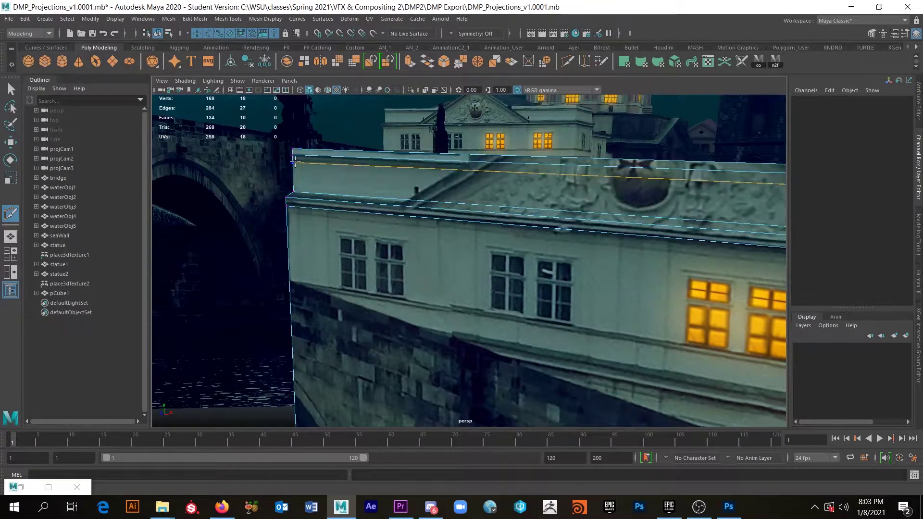
left_click(286, 206)
Pull the left end vertex of the top molding's middle loop outward and slightly down to form the molding's protruding edge.
key("w")
left_click_drag(298, 160, 329, 157)
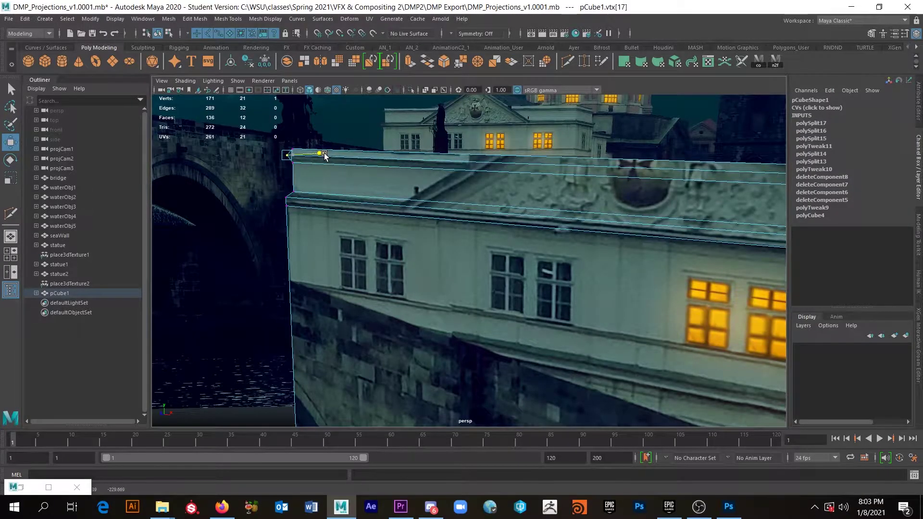
scroll(289, 171, "up", 2)
key("f")
left_click_drag(577, 264, 541, 205, "alt")
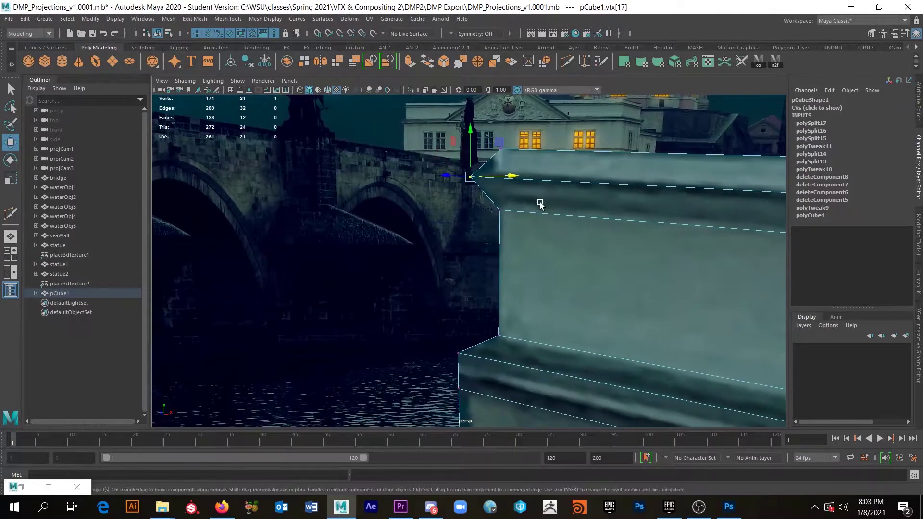
mouse_move(498, 143)
left_mouse_down()
mouse_move(492, 147)
mouse_move(501, 149)
left_mouse_up()
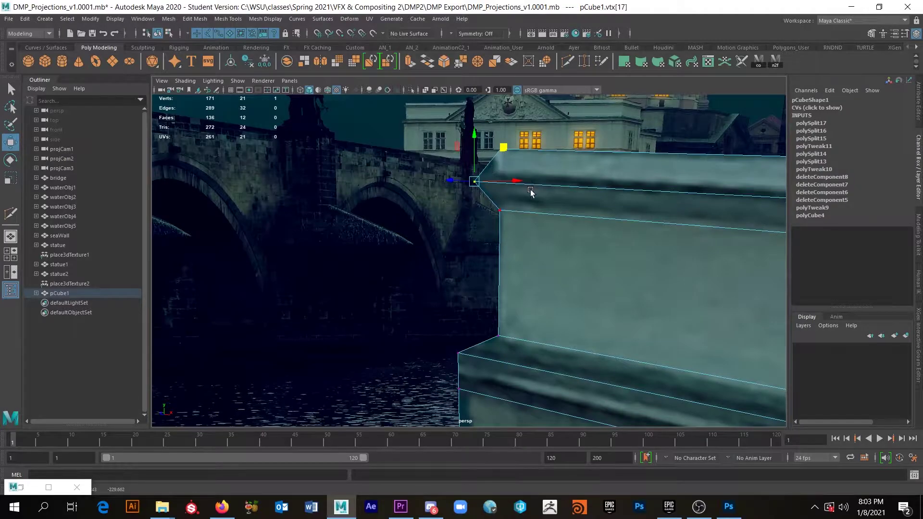
Insert an edge loop across the top molding's upper slope and move its left end vertex inward to refine the profile.
left_click(568, 61)
left_click(486, 168, "ctrl")
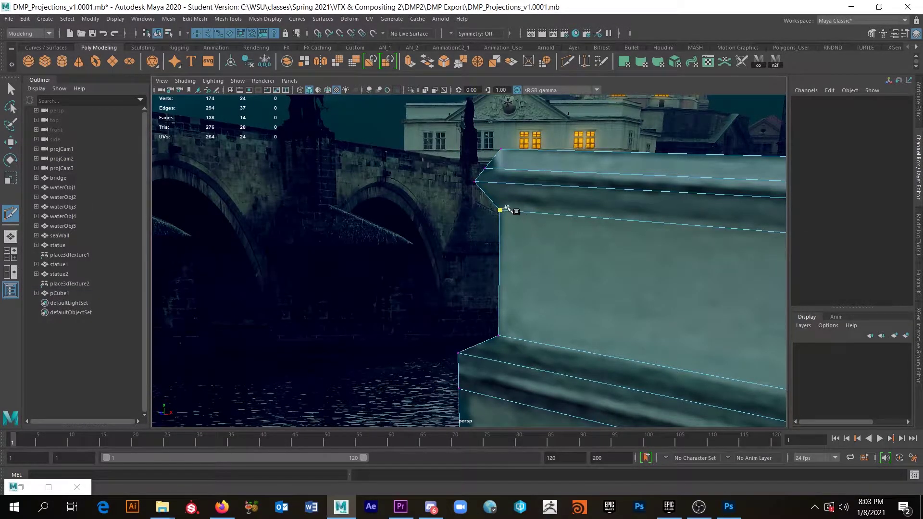
key("w")
left_click_drag(472, 163, 502, 177)
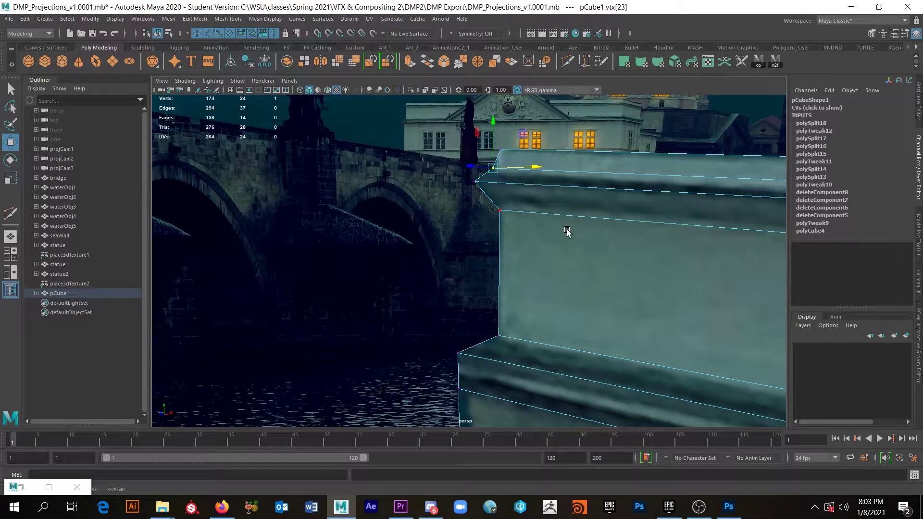
Move the left end vertex at the underside of the lower cornice inward along X to align with the wall face.
scroll(567, 228, "down", 2)
middle_click_drag(579, 266, 560, 152, "alt")
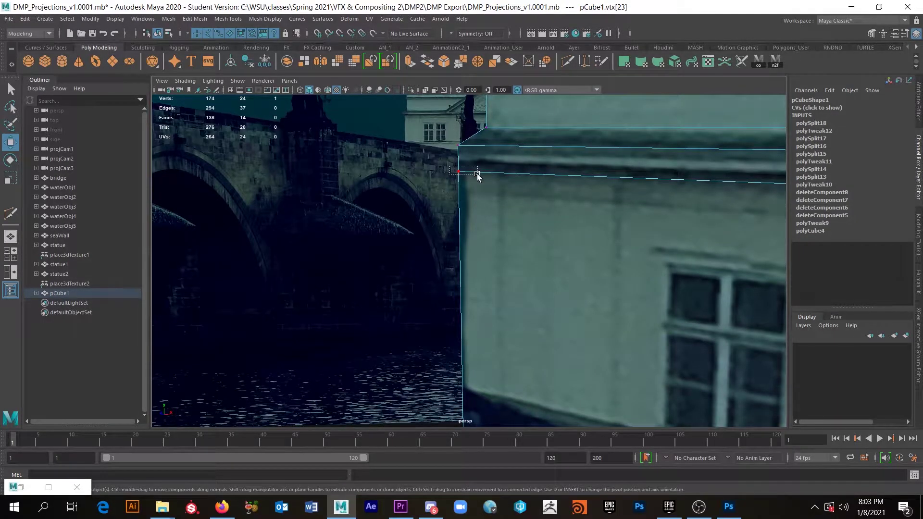
left_click_drag(504, 179, 508, 174)
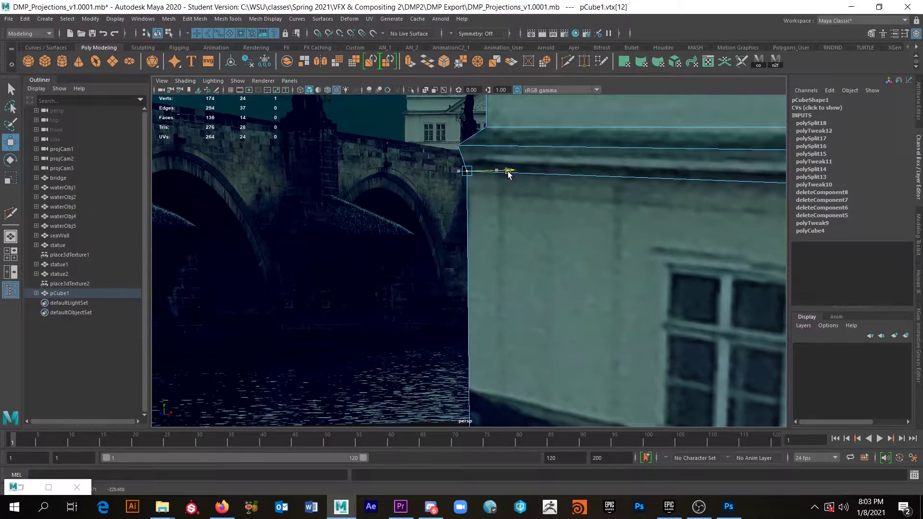
Insert an edge loop through the lower cornice's underside slope and move its left end vertex outward along X.
key("ctrl+shift+x")
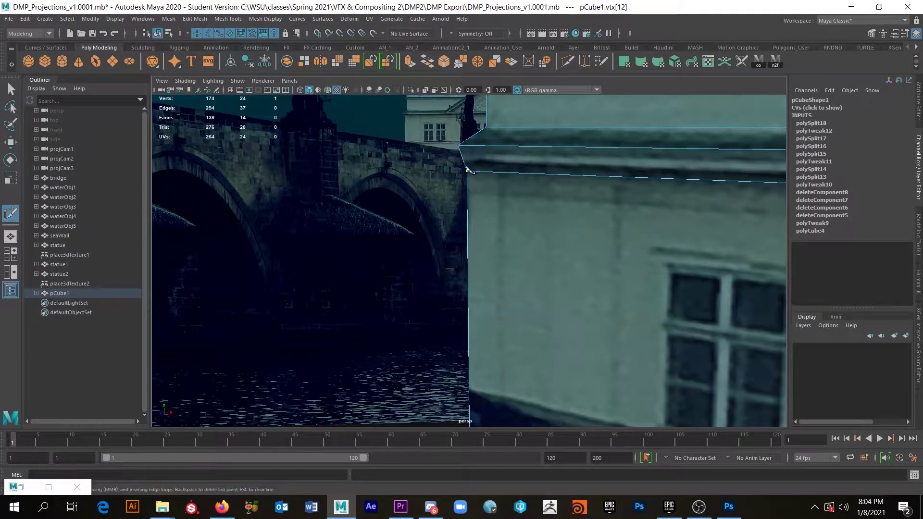
left_click(464, 161, "ctrl")
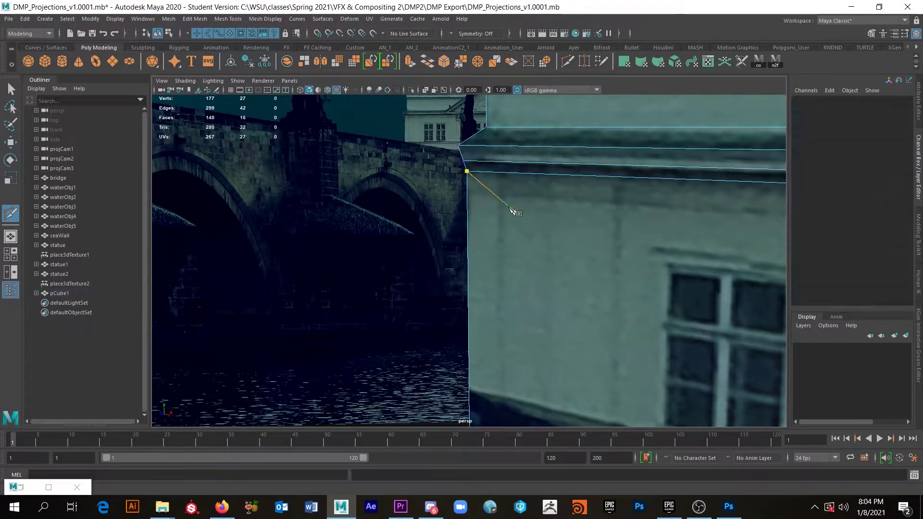
key("w")
left_click(456, 160)
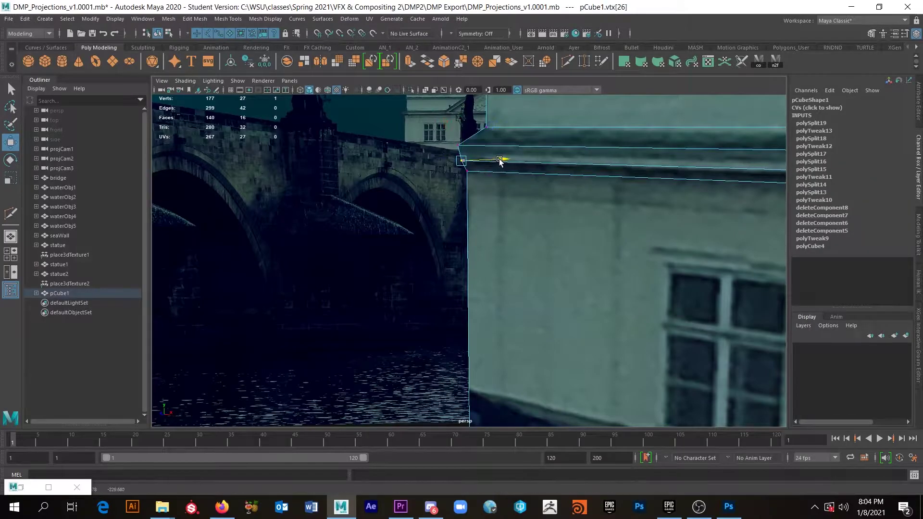
left_click_drag(493, 163, 456, 140)
Move the lower cornice's outer left end vertices inward to shorten its overhang.
left_click(448, 139)
middle_click_drag(467, 145, 518, 190, "alt")
left_click_drag(519, 190, 553, 163, "alt")
left_click(519, 166)
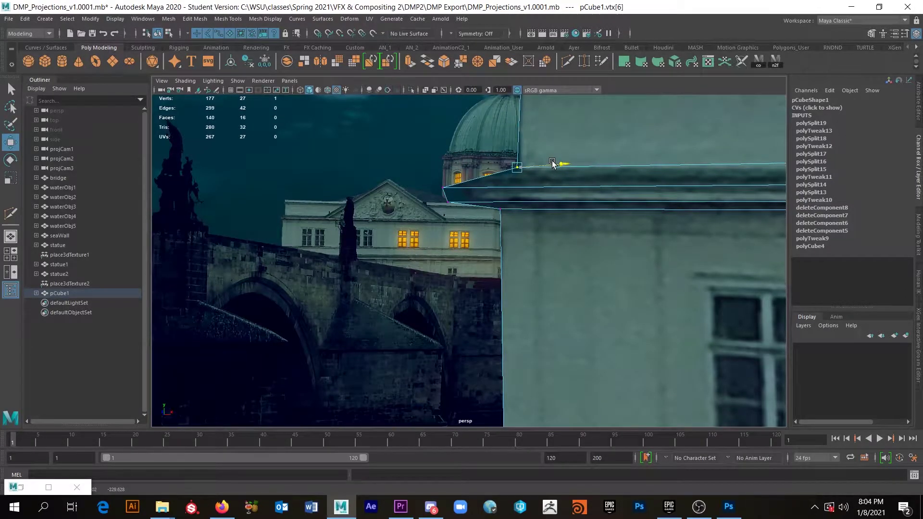
left_click_drag(430, 177, 458, 191)
mouse_move(444, 147)
left_mouse_down()
mouse_move(445, 129)
mouse_move(448, 136)
left_mouse_up()
left_click_drag(492, 176, 516, 183)
left_click_drag(438, 197, 516, 202)
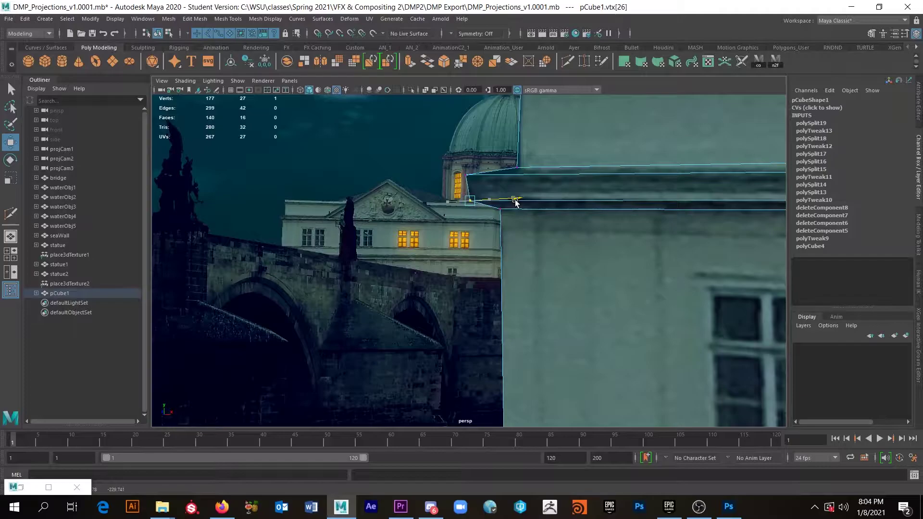
Lower the cornice's outer top vertex and nudge the vertex at the parapet's base along X.
left_click_drag(444, 159, 501, 177)
left_click_drag(578, 217, 557, 221, "alt")
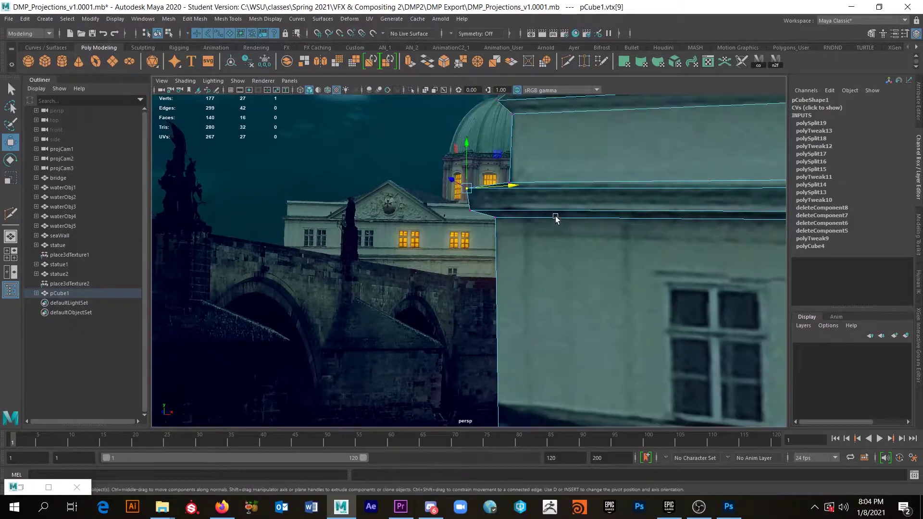
left_click(508, 183)
left_click_drag(540, 183, 543, 182)
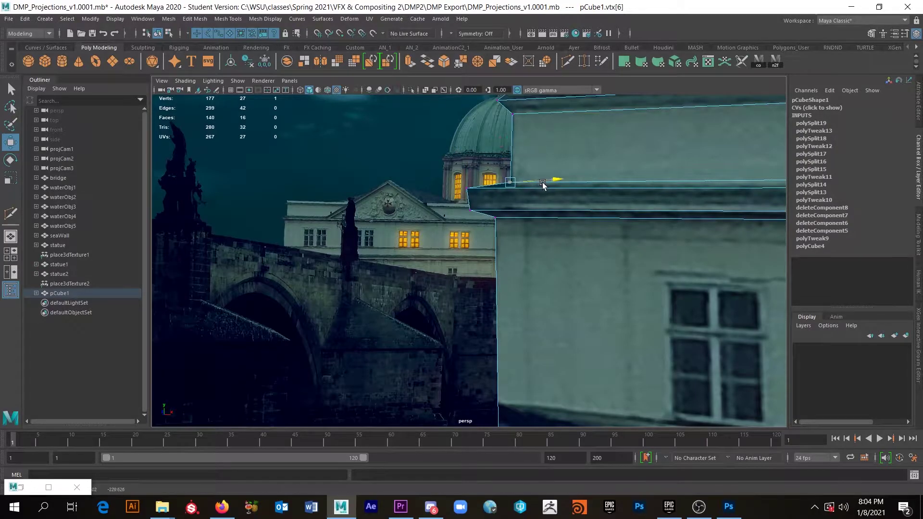
Insert a vertical edge loop down pCube1's side wall where the painted cornices of the taller block end.
left_click_drag(625, 220, 407, 222, "alt")
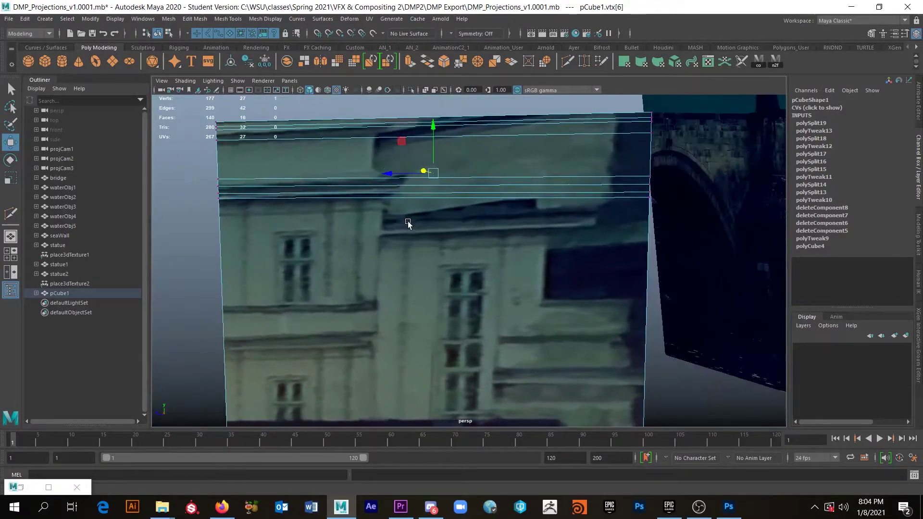
middle_click_drag(408, 222, 480, 223, "alt")
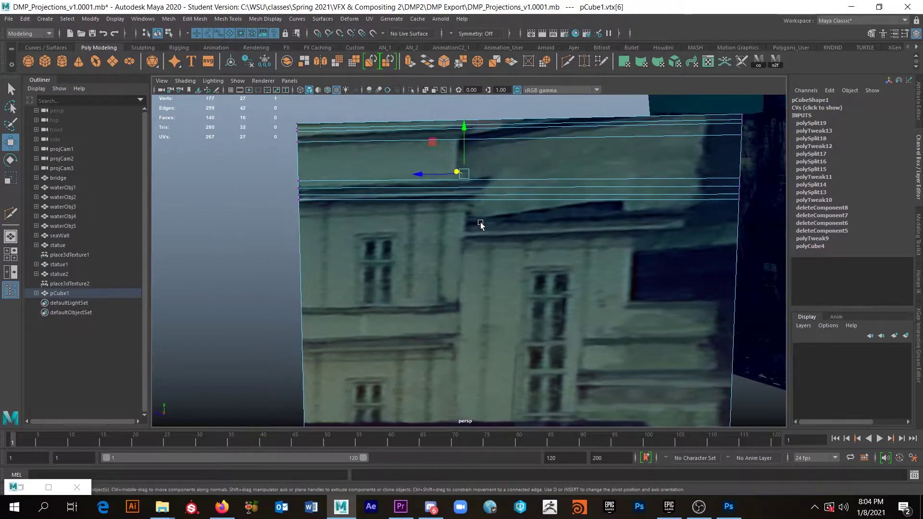
left_click_drag(473, 215, 430, 240, "alt")
middle_click_drag(430, 240, 438, 191, "alt")
right_click_drag(438, 191, 472, 201, "alt")
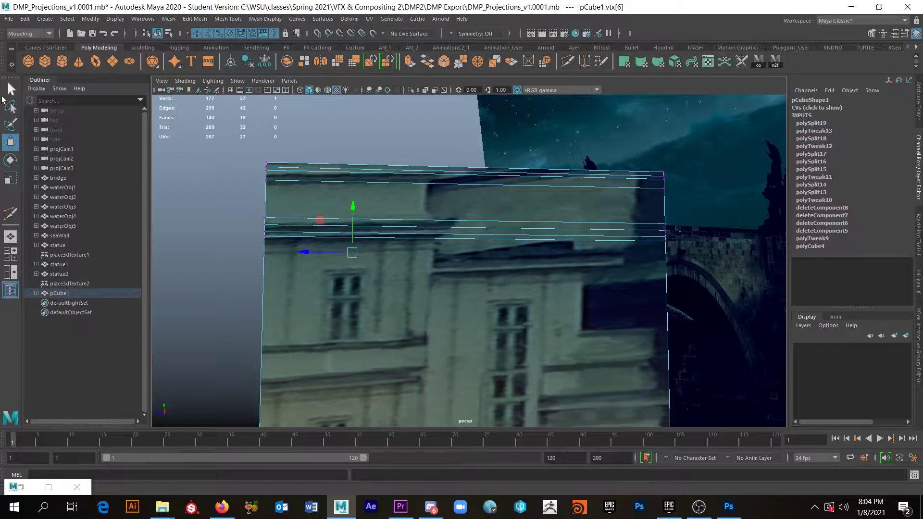
left_click(11, 213)
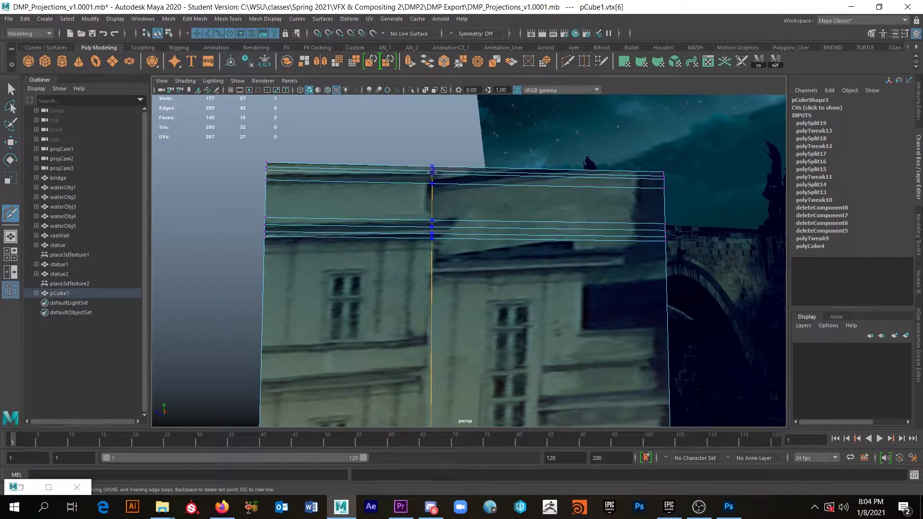
left_click(430, 172, "ctrl")
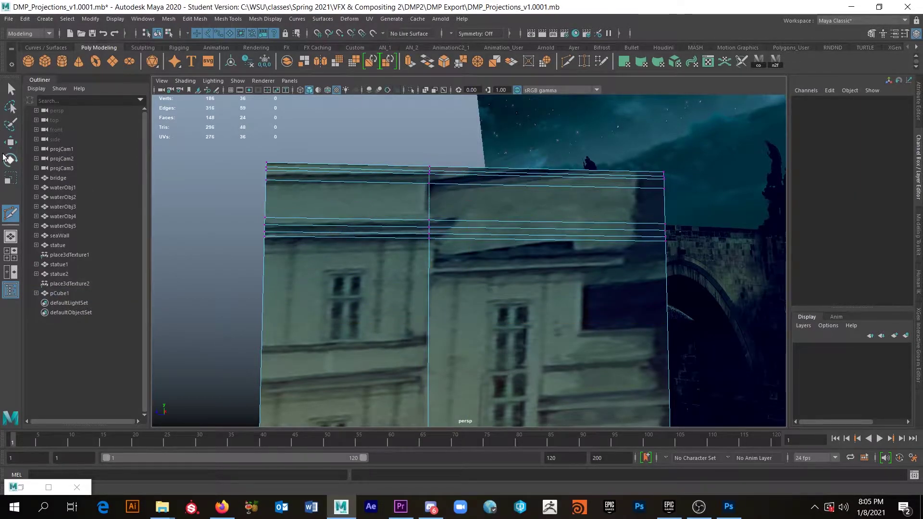
Move the new loop's vertices at the upper cornice and parapet base to follow the painted upper cornice and parapet profile.
left_click(10, 142)
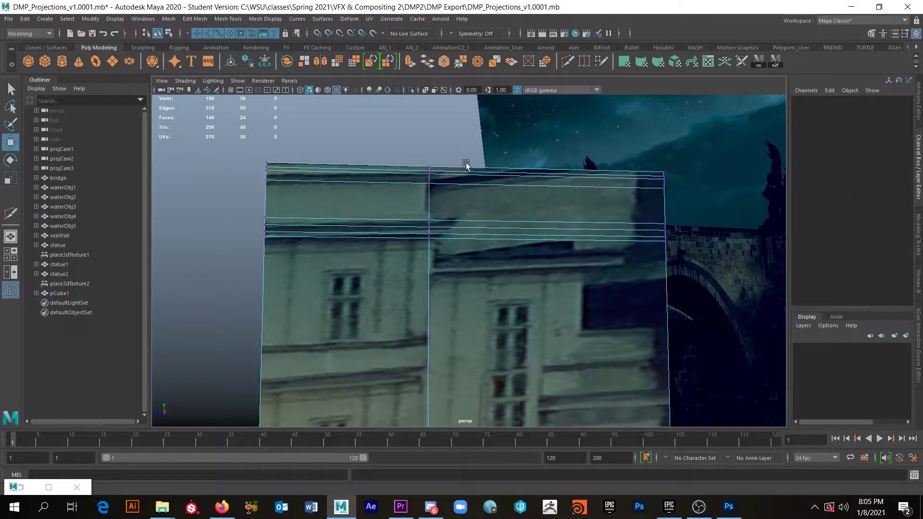
scroll(415, 155, "up", 10)
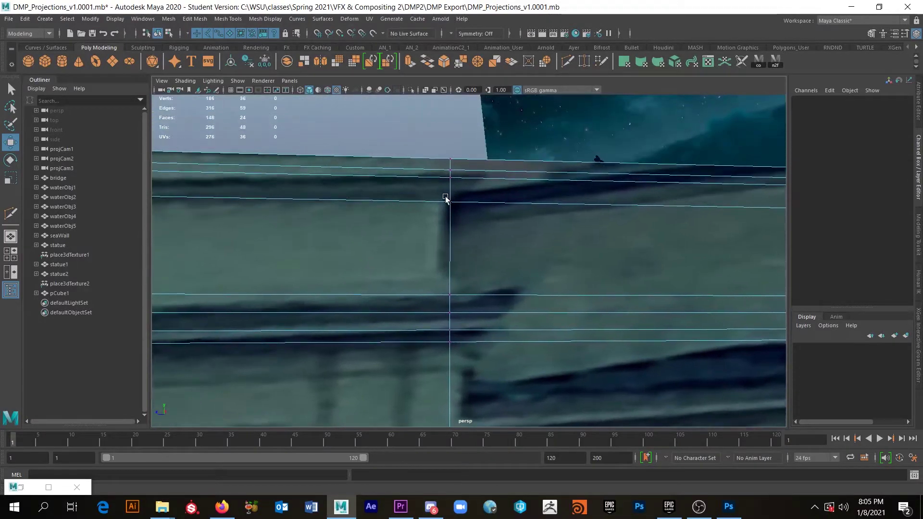
left_click_drag(474, 191, 474, 190)
left_click_drag(404, 175, 439, 169)
left_click_drag(425, 138, 461, 171)
left_click_drag(468, 218, 467, 216)
middle_click_drag(481, 258, 466, 213, "alt")
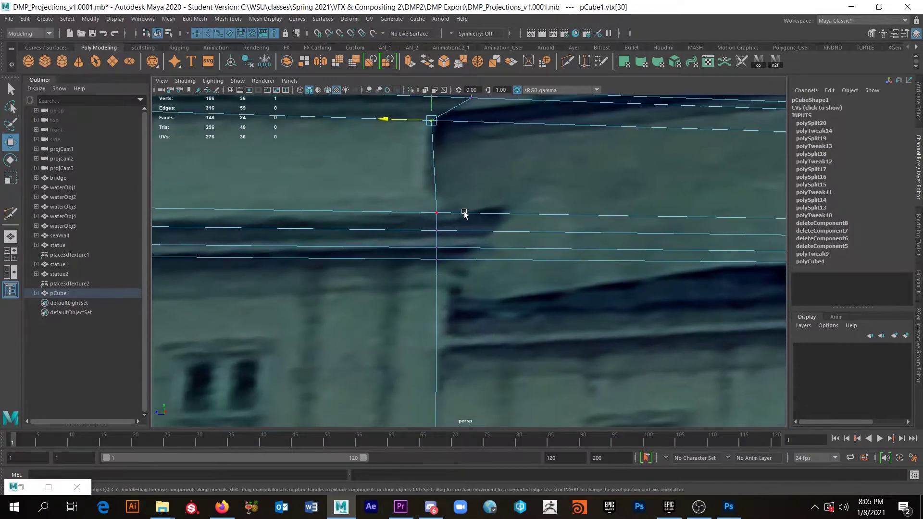
left_click_drag(448, 223, 447, 222)
middle_click_drag(406, 184, 394, 161)
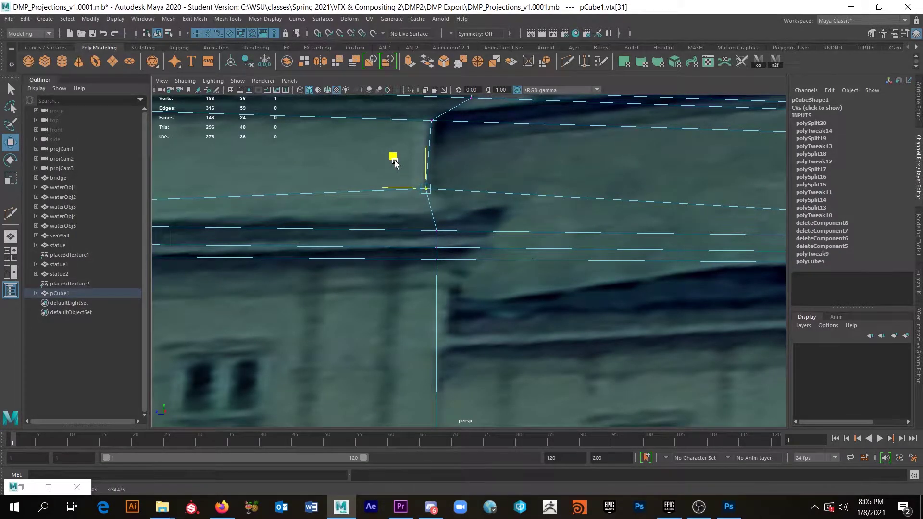
Move the loop's lower cornice vertices outward and its underside vertex back to the wall corner to match the painted profile.
middle_click_drag(513, 244, 482, 252, "alt")
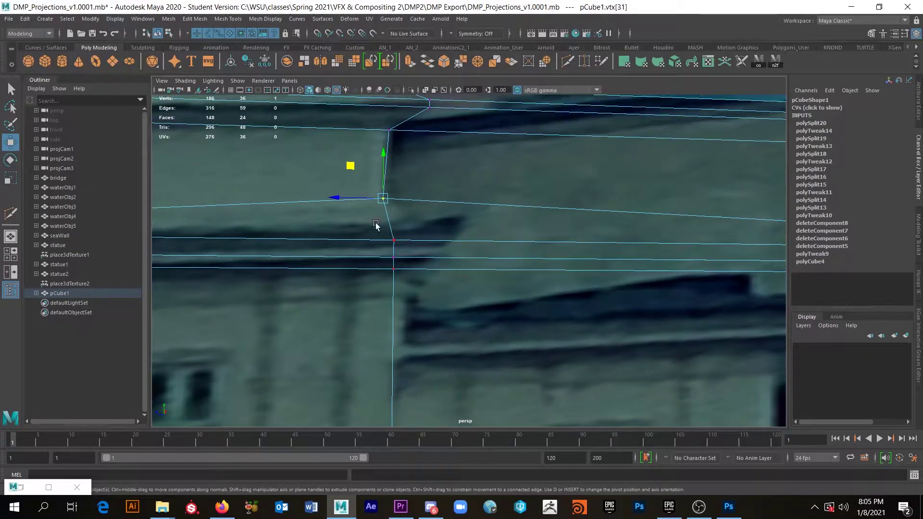
left_click_drag(407, 248, 407, 247)
middle_click_drag(364, 211, 435, 183)
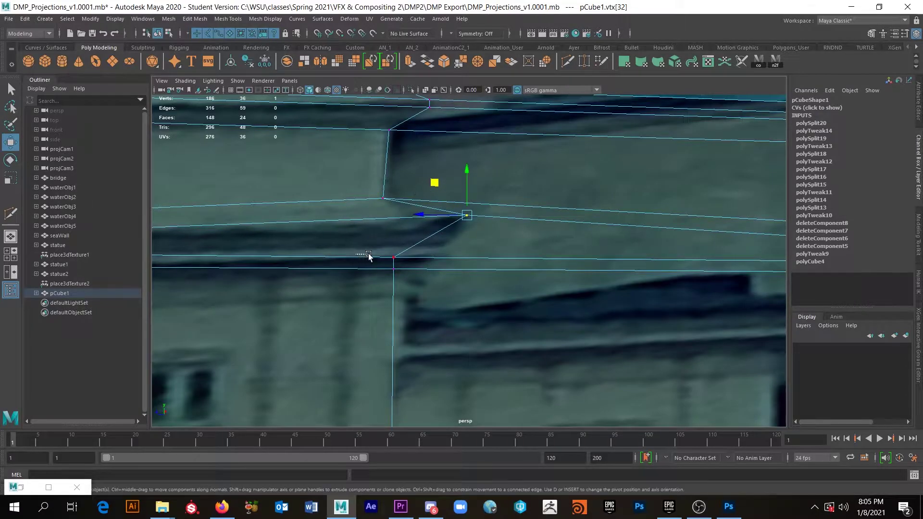
left_click_drag(413, 262, 413, 262)
middle_click_drag(361, 223, 413, 225)
left_click_drag(361, 256, 413, 295)
middle_click_drag(360, 239, 382, 253)
scroll(403, 262, "down", 4)
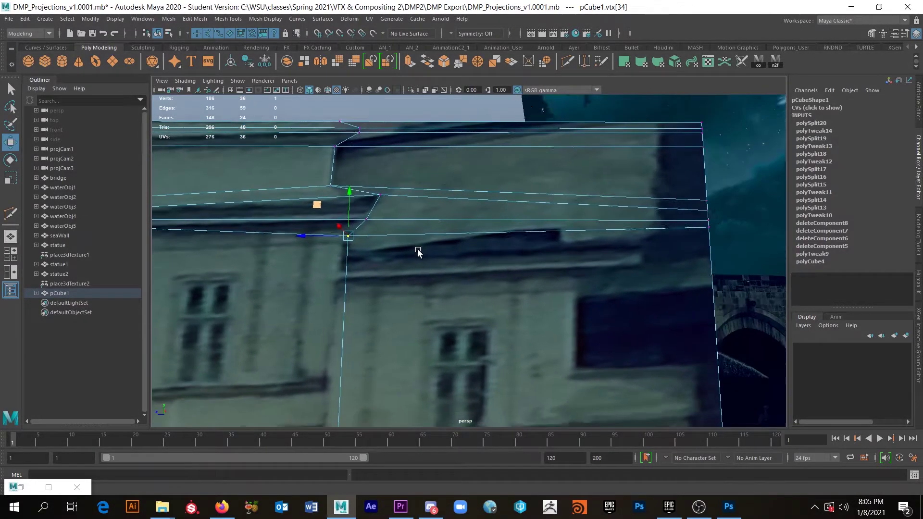
Delete the side wall's cornice and parapet faces beyond the shaped profile, above the lower wing.
left_click_drag(421, 251, 447, 270, "alt")
right_click_drag(463, 147, 464, 152)
left_click(464, 150)
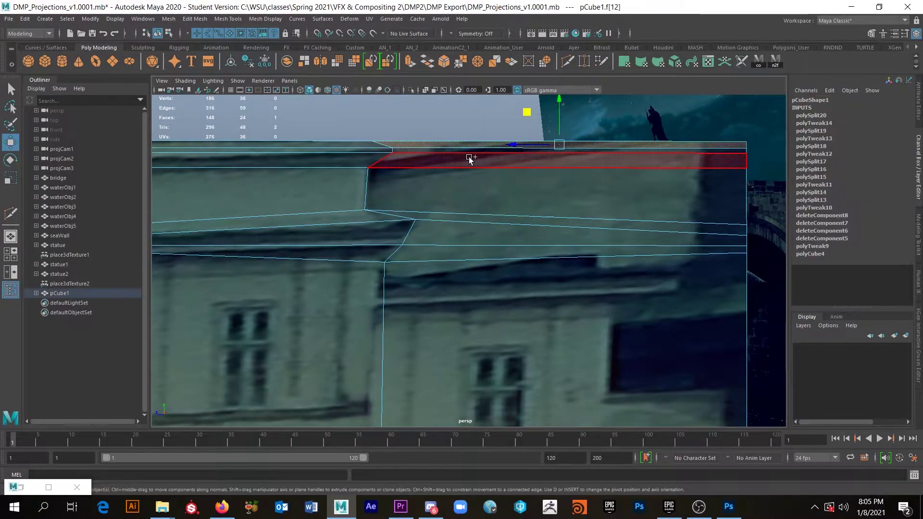
left_click(454, 164)
left_click(466, 202, "shift")
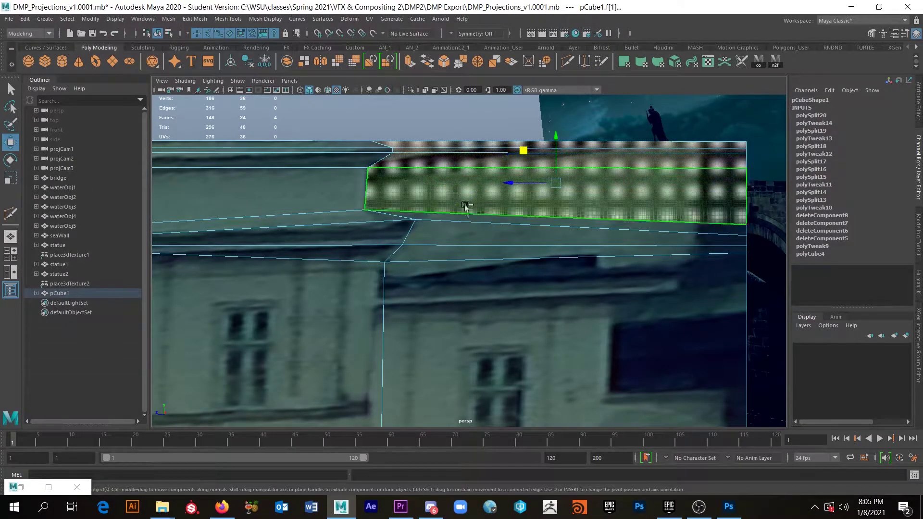
left_click(472, 243, "shift")
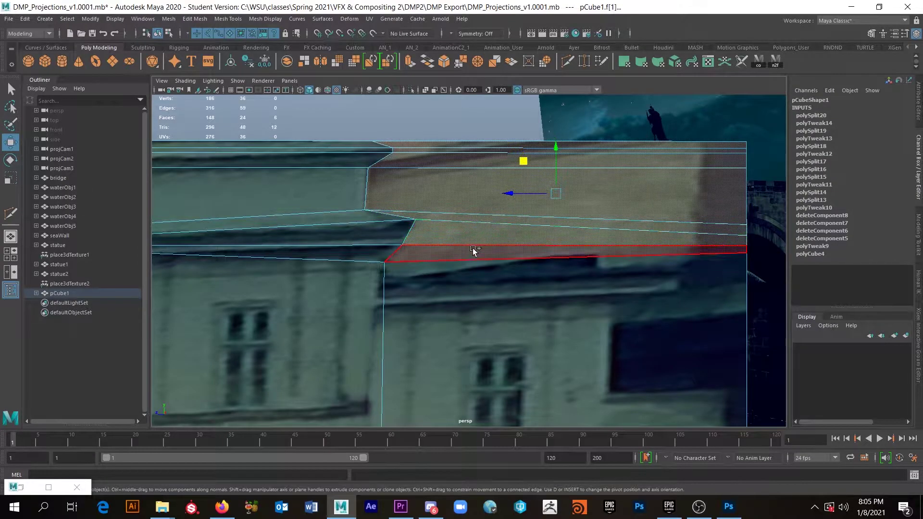
key("Delete")
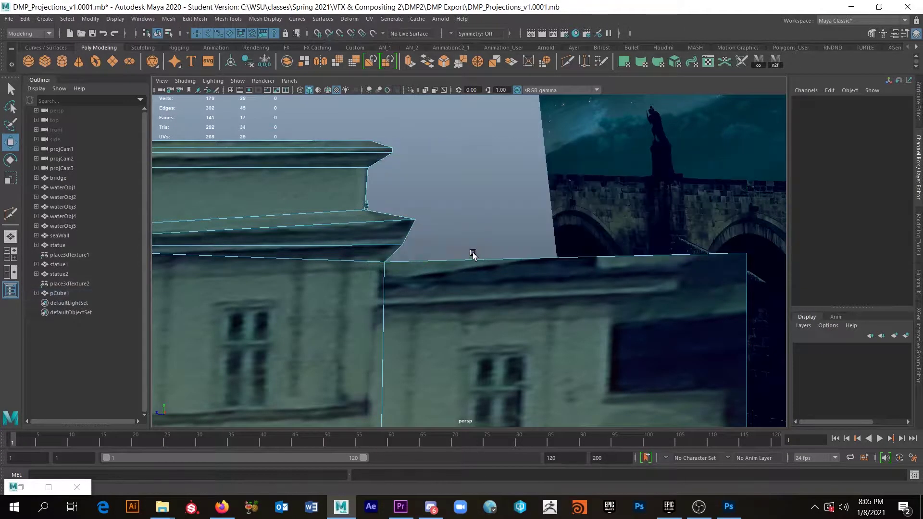
Insert two vertical edge loops in the lower wing's wall, one before the window and one beside the dark opening.
left_click_drag(539, 278, 519, 270, "alt")
right_click_drag(518, 269, 542, 273, "alt")
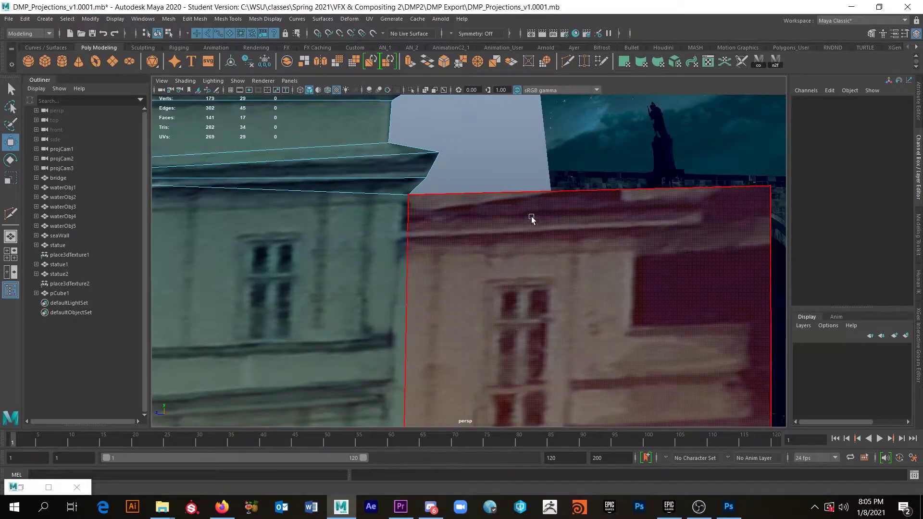
left_click(11, 214)
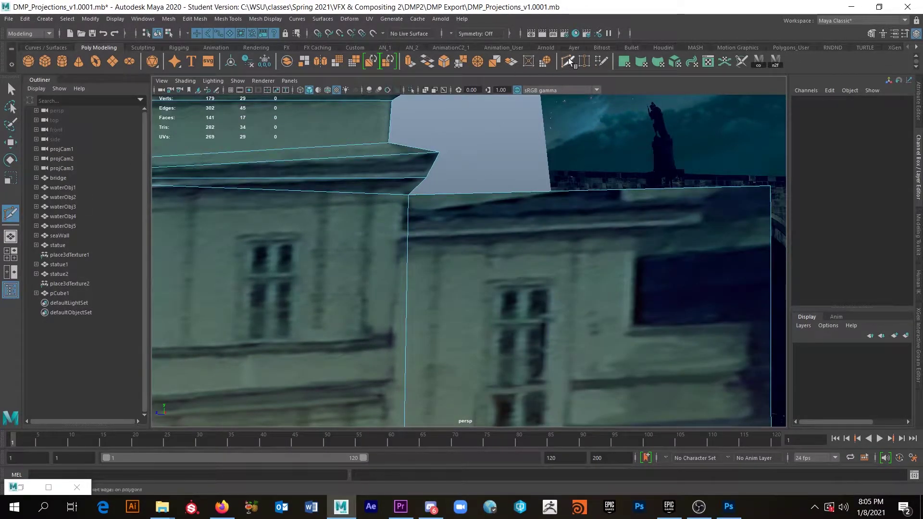
key("q")
right_click_drag(512, 205, 544, 187)
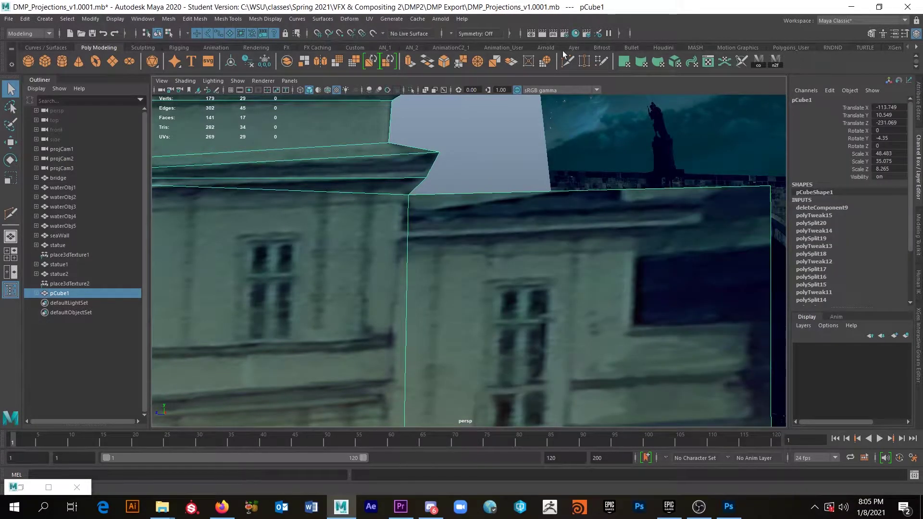
key("y")
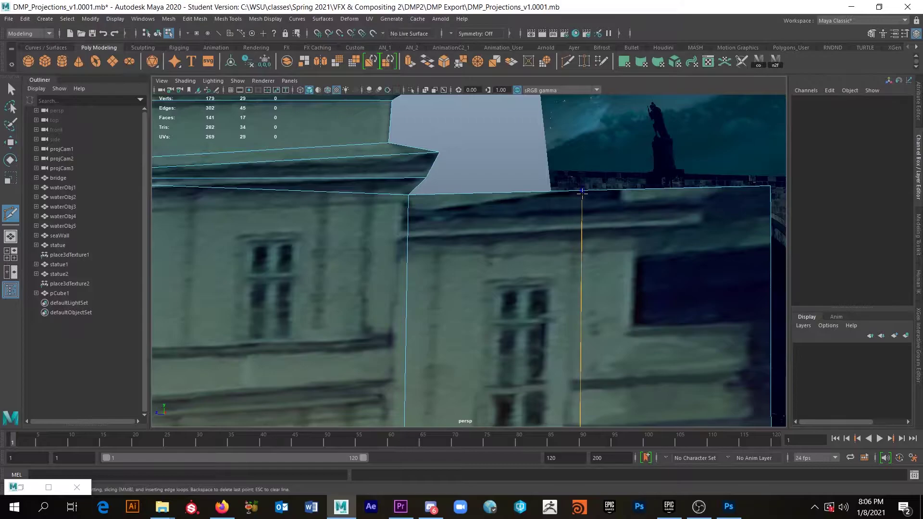
left_click(621, 192)
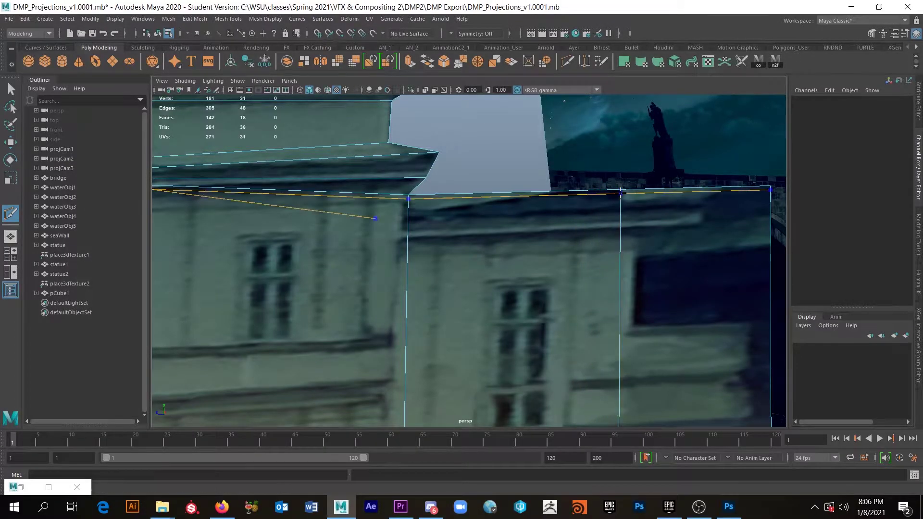
left_click(481, 194)
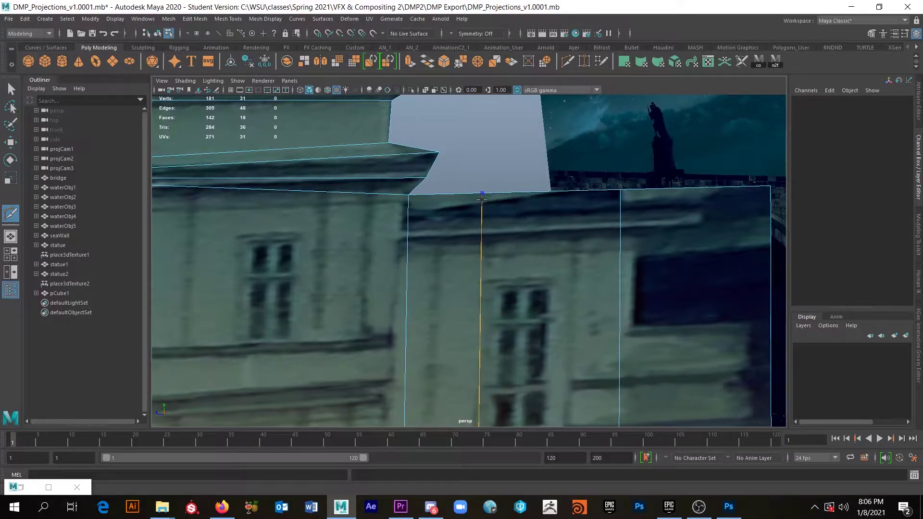
Raise the outer loop's top vertex and move the inner loop's top vertex down beside the taller block at the wing's roofline.
key("w")
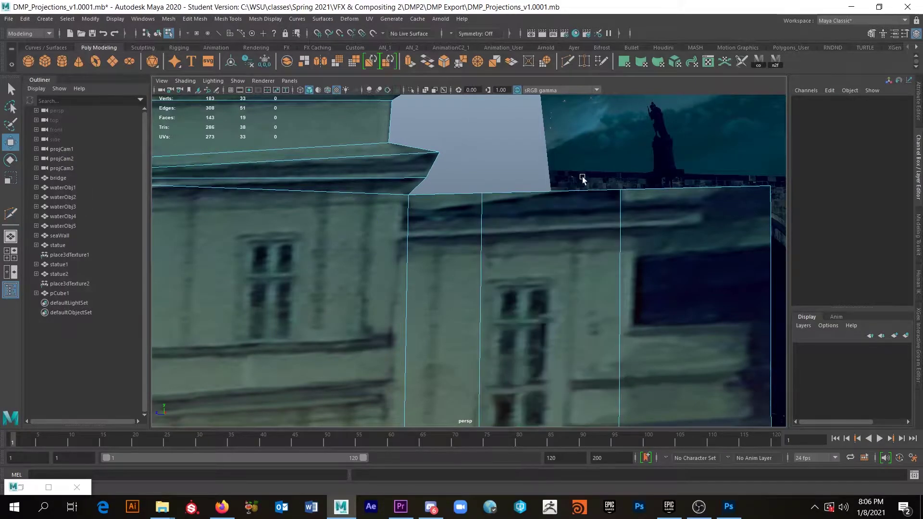
right_click_drag(616, 192, 607, 168)
left_click_drag(602, 165, 628, 153)
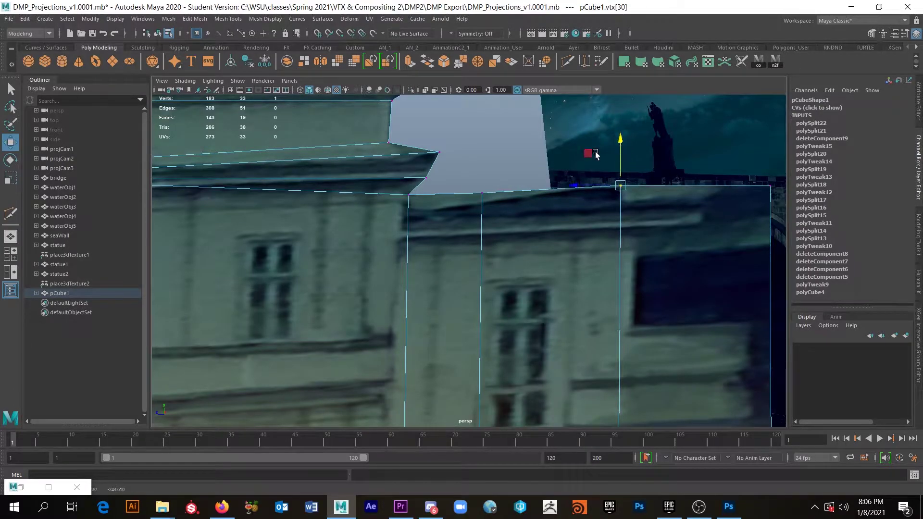
left_click(482, 194)
left_click_drag(481, 147, 482, 157)
left_click_drag(454, 202, 385, 185)
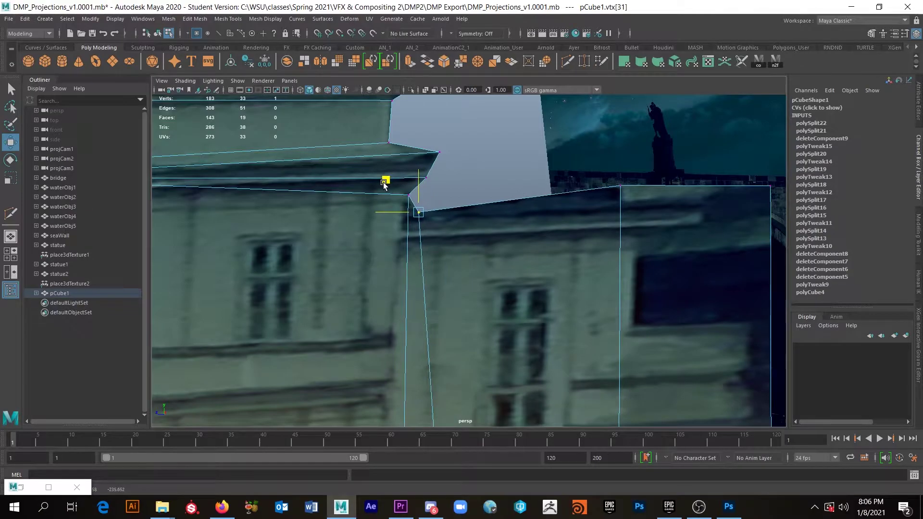
Examine the wing's side wall from several angles and compare it with the painted building behind the bridge.
scroll(536, 229, "down", 5)
middle_click_drag(570, 235, 476, 241, "alt")
left_click_drag(476, 241, 542, 236, "alt")
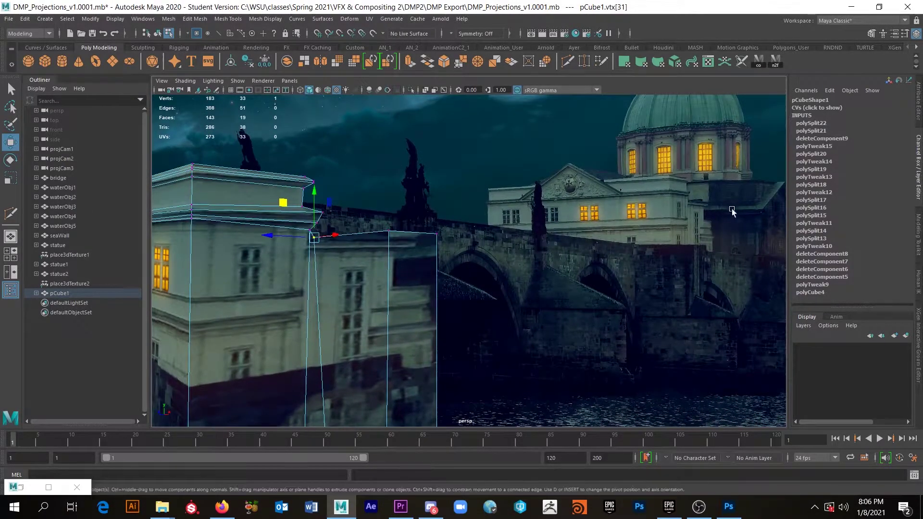
middle_click_drag(733, 227, 538, 249, "alt")
scroll(538, 250, "up", 2)
left_click_drag(675, 224, 558, 232, "alt")
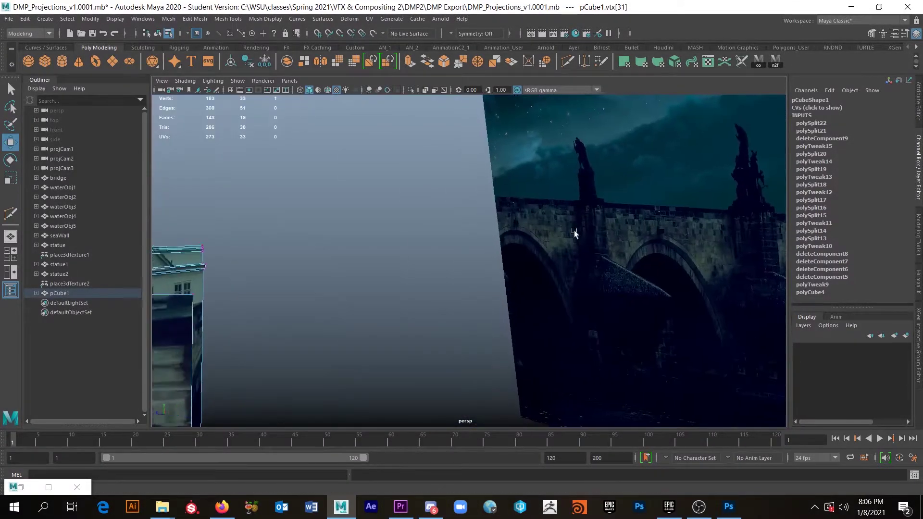
middle_click_drag(558, 233, 662, 222, "alt")
middle_click_drag(284, 303, 457, 249, "alt")
scroll(457, 248, "up", 4)
middle_click_drag(338, 250, 410, 221, "alt")
scroll(410, 221, "up", 4)
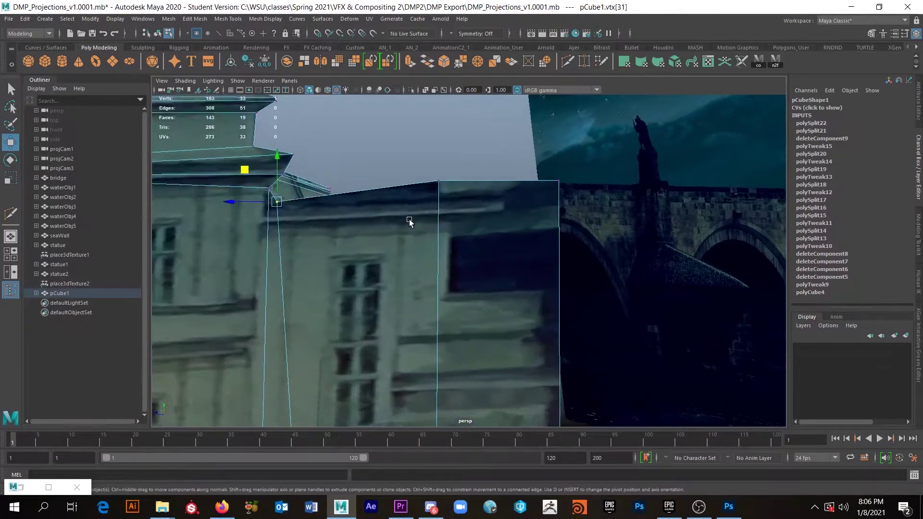
Lower the wing's middle top vertex and move its outer top corner inward and down to level the roofline.
left_click_drag(449, 187, 450, 187)
left_click_drag(436, 135, 435, 155)
left_click_drag(285, 189, 255, 203)
left_click_drag(578, 204, 577, 202)
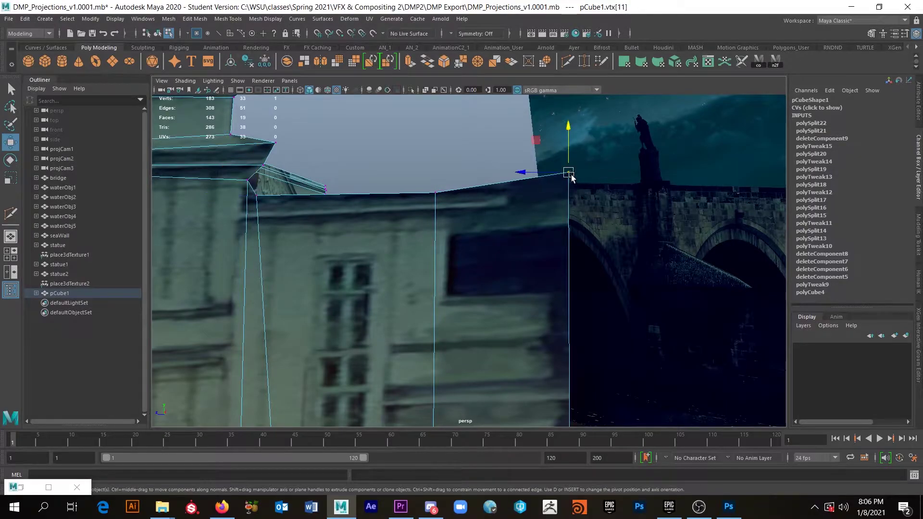
left_click_drag(540, 144, 477, 166)
left_click_drag(414, 184, 451, 204)
left_click_drag(397, 161, 402, 163)
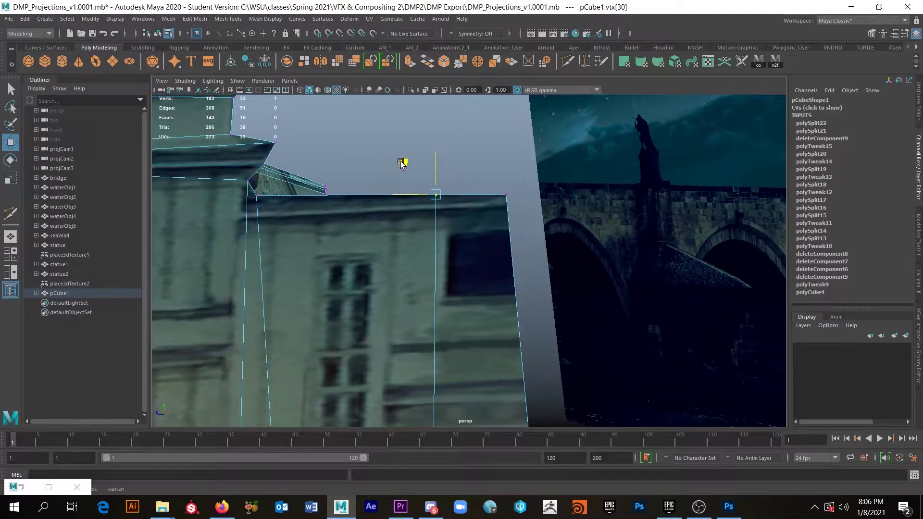
Insert a horizontal edge loop across the wing's wall along the lower edge of the dark opening.
middle_click_drag(507, 217, 515, 150, "alt")
scroll(529, 212, "down", 2)
middle_click_drag(526, 231, 523, 172, "alt")
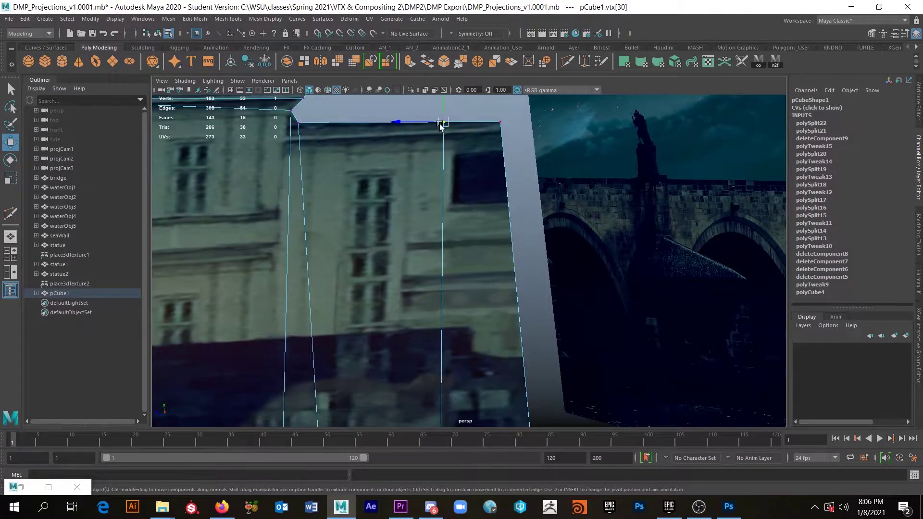
left_click_drag(546, 207, 583, 210, "alt")
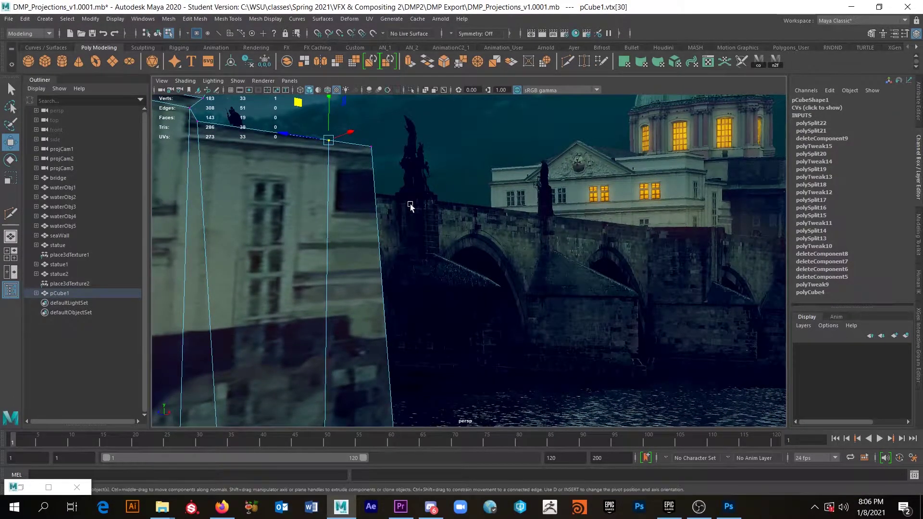
left_click(10, 213)
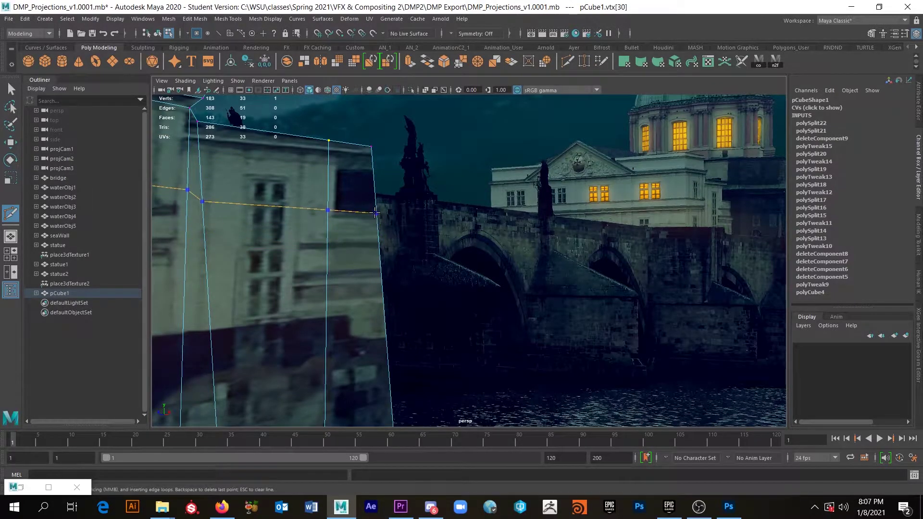
left_click(376, 213)
key("q")
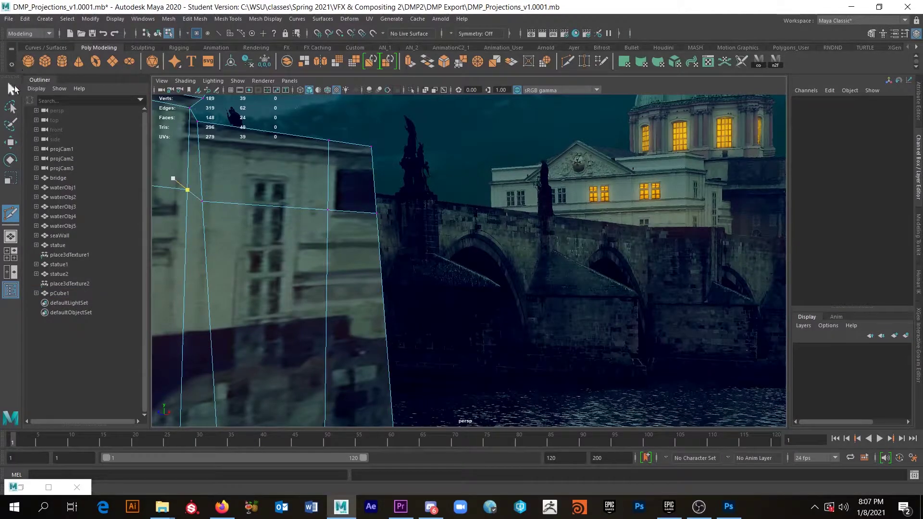
Delete the wall face at the wing's outer top corner that contains the dark opening.
right_click_drag(357, 174, 356, 194)
left_click(356, 175)
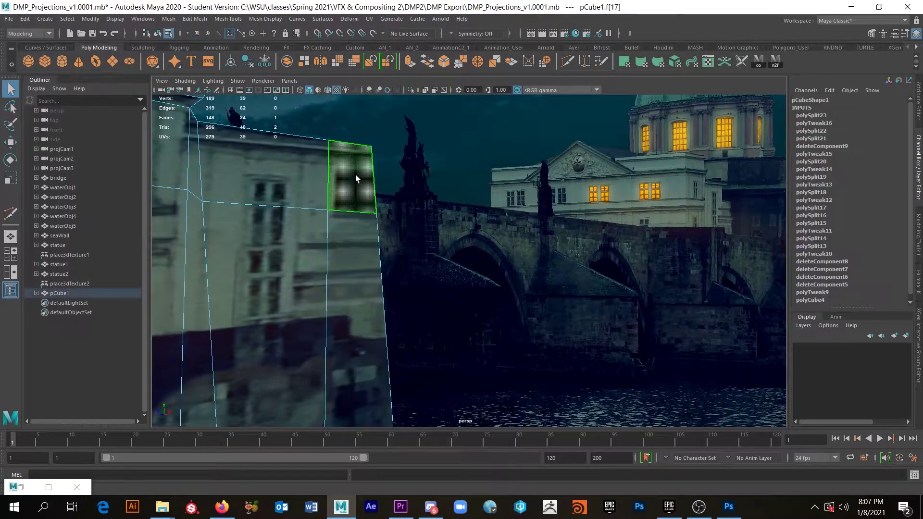
key("Delete")
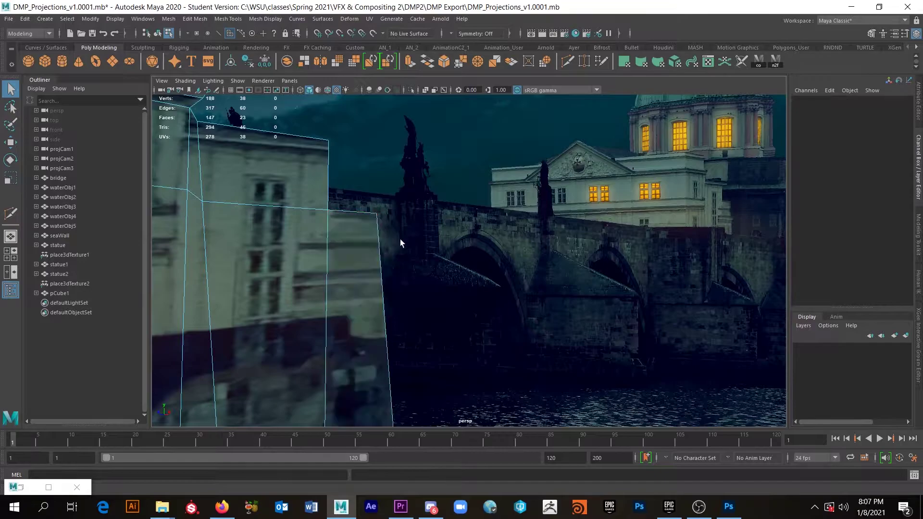
Move the lowered wall section's outer top vertex outward along the wall to straighten its outer edge.
middle_click_drag(396, 236, 458, 221, "alt")
right_click(417, 207)
right_click_drag(389, 204, 363, 203)
left_click_drag(397, 195, 443, 226)
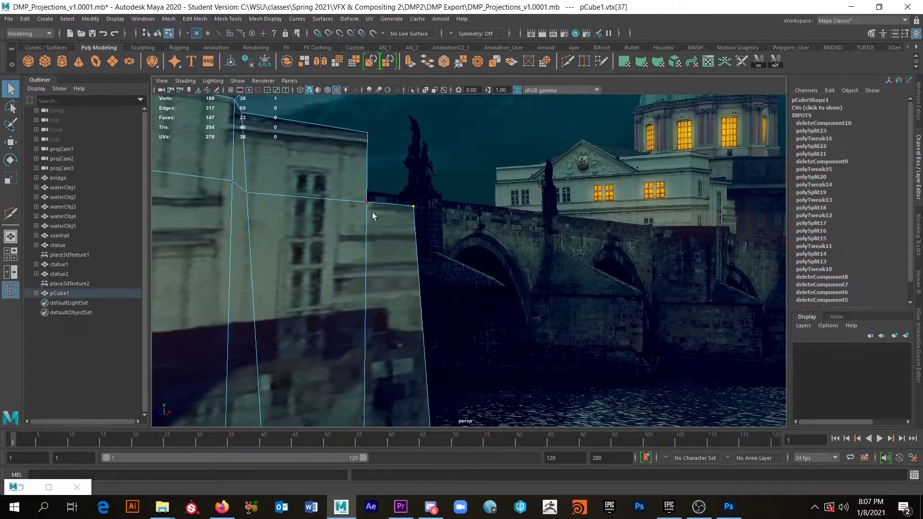
key("w")
left_click_drag(373, 203, 395, 202)
left_click_drag(439, 170, 500, 243)
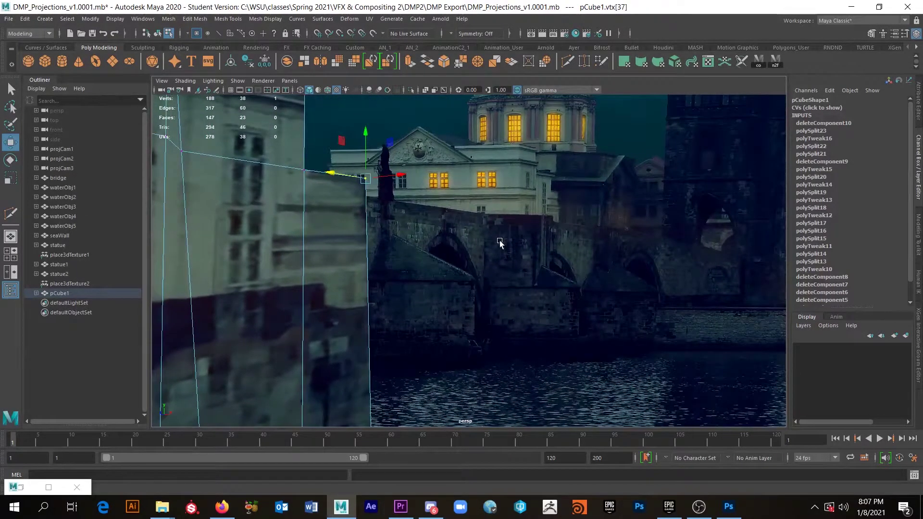
Insert eight horizontal edge loops across the wing's wall along the painted cornice mouldings with Multi-Cut.
scroll(433, 270, "up", 3)
middle_click_drag(347, 269, 405, 272, "alt")
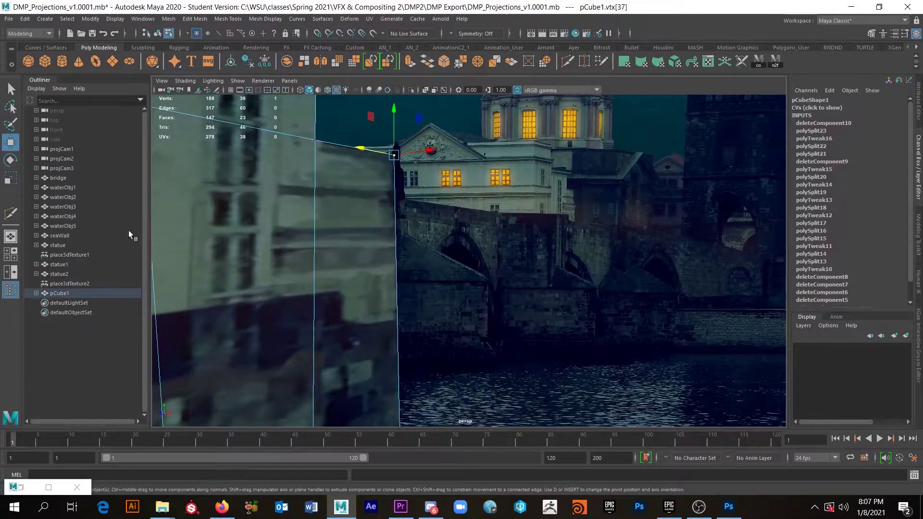
left_click(10, 214)
left_click(389, 194, "ctrl")
left_click(390, 205, "ctrl")
left_click(391, 210, "ctrl")
left_click(391, 186, "ctrl")
left_click(390, 229, "ctrl")
left_click(390, 240, "ctrl")
left_click(389, 250, "ctrl")
left_click(386, 274, "ctrl")
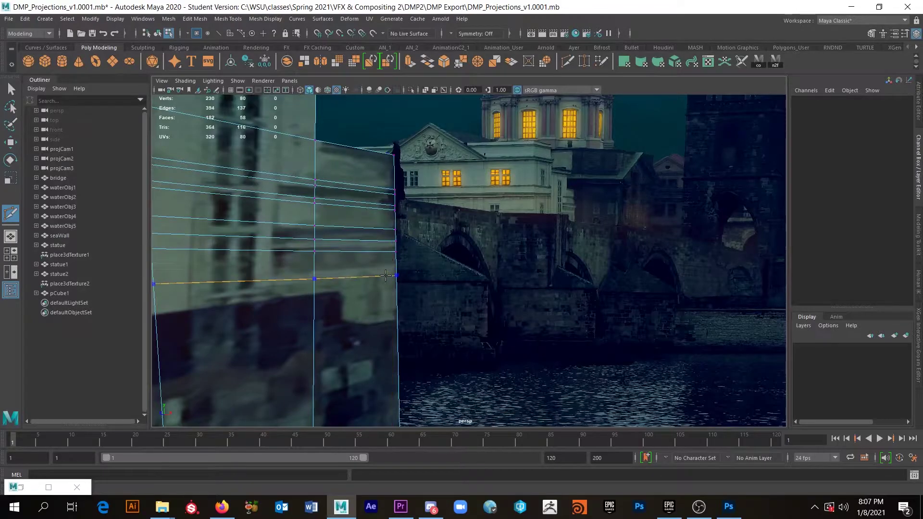
key("w")
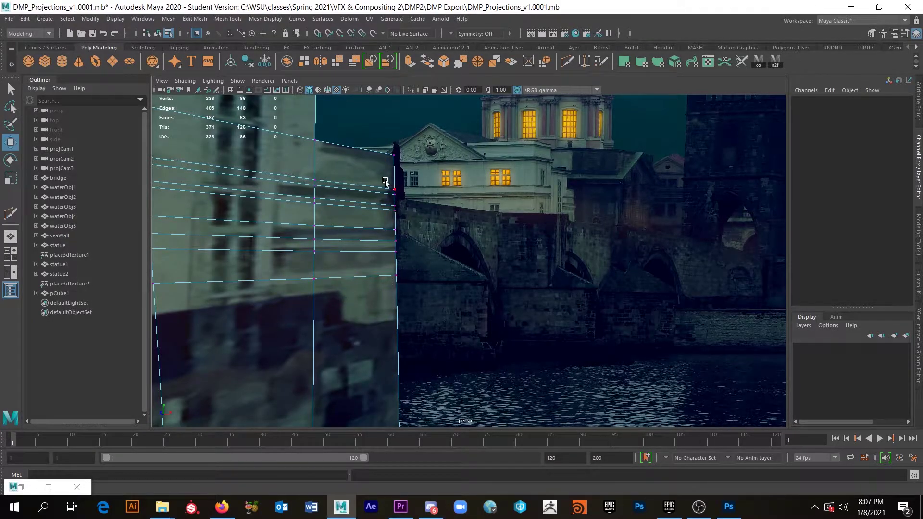
Move the outer vertices of the wing's lower cornice outward to follow its painted profile.
scroll(398, 188, "up", 3)
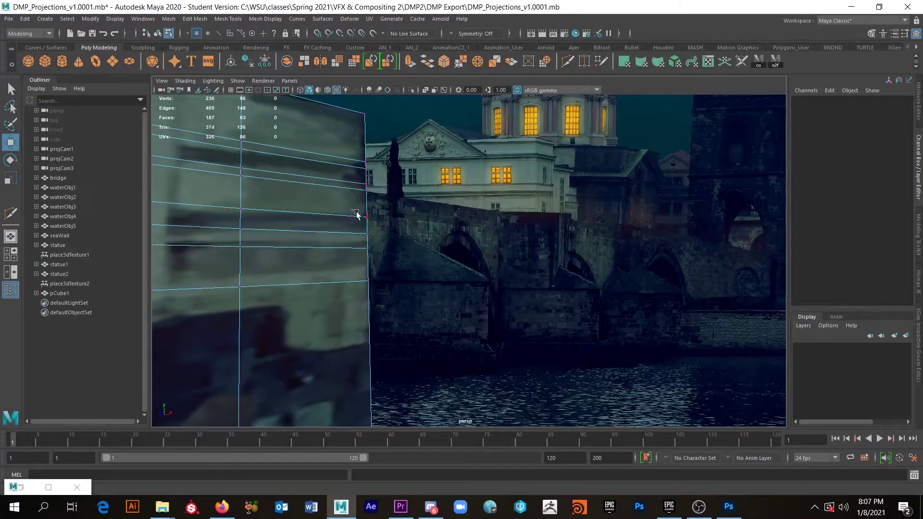
left_click_drag(362, 217, 346, 253)
middle_click_drag(349, 215, 366, 223)
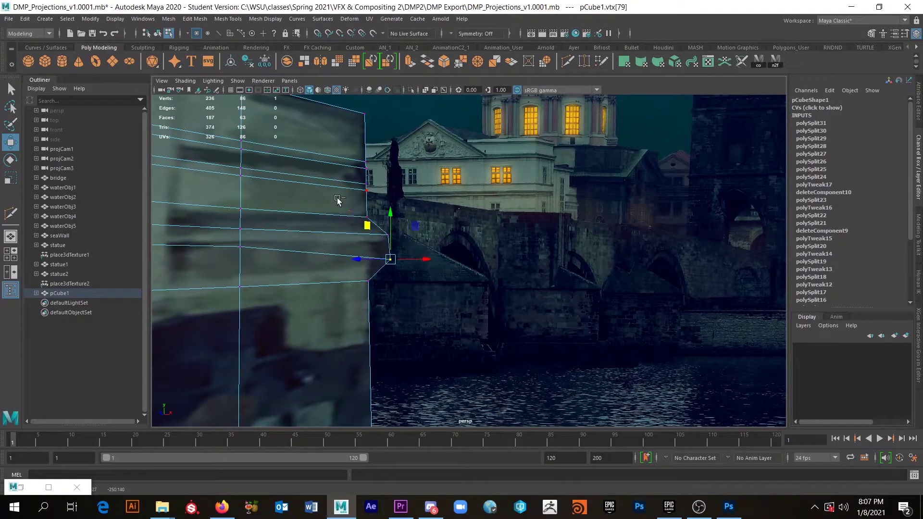
key("ctrl+z")
left_click_drag(377, 223, 353, 216)
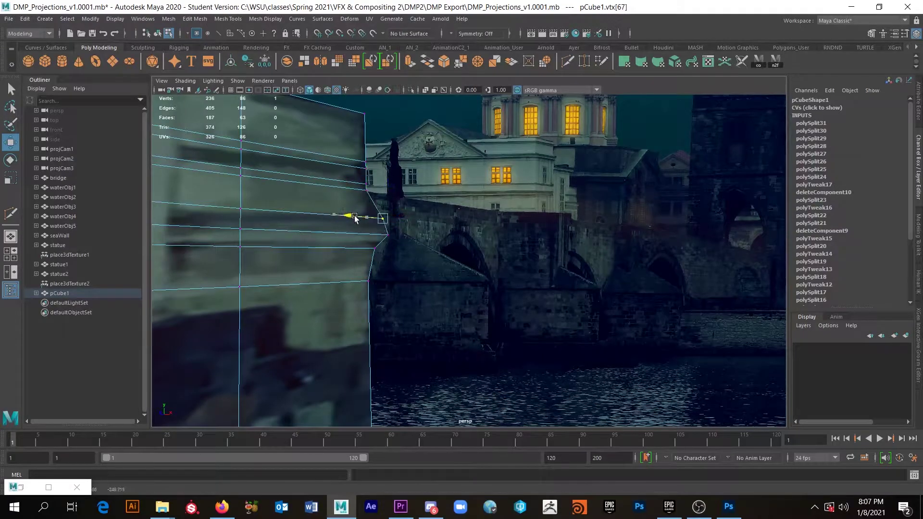
Pull the outer vertices of the recess in the wing's upper cornice inward to match the painted moulding.
scroll(385, 200, "up", 2)
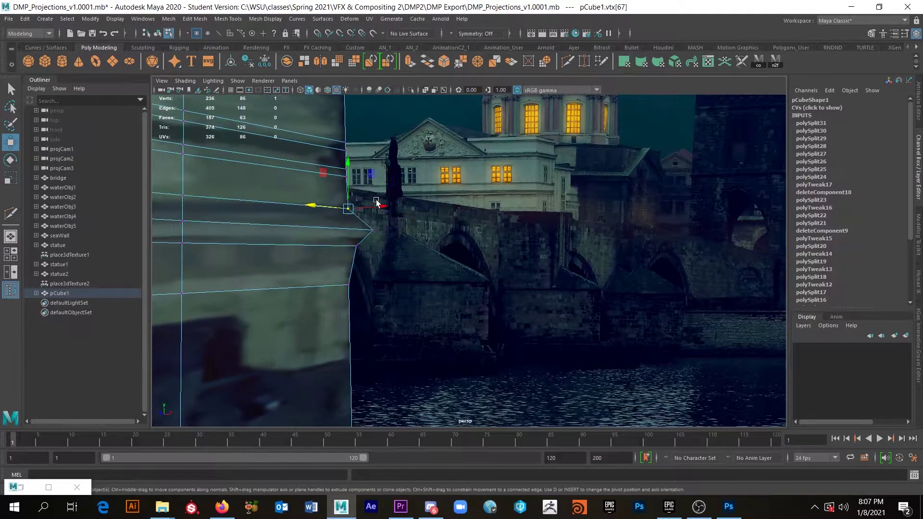
middle_click_drag(378, 202, 441, 275, "alt")
left_click_drag(407, 197, 328, 197)
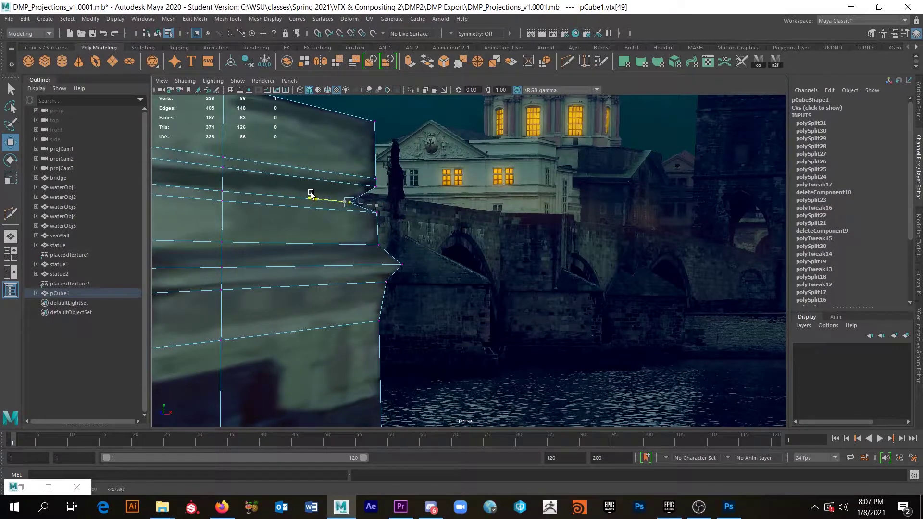
left_click_drag(400, 183, 360, 213)
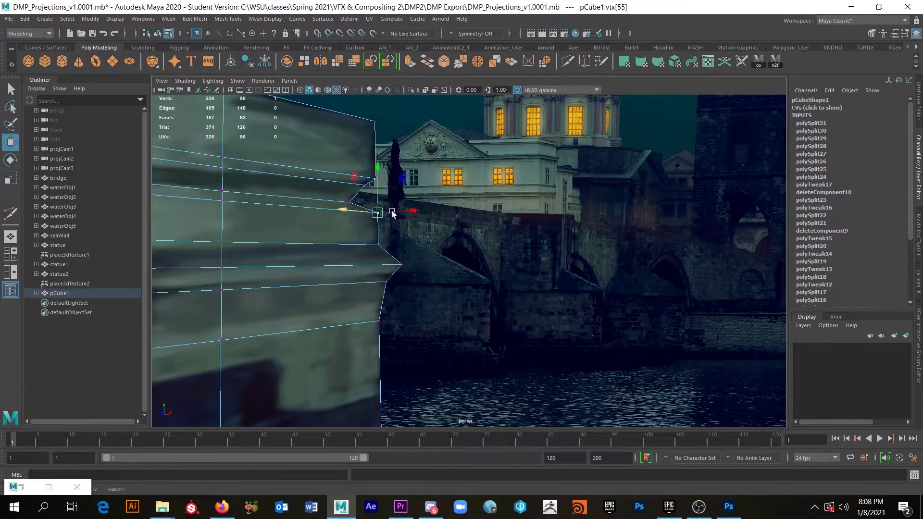
Return to object mode, deselect the building and inspect its reshaped side wall and cornices.
scroll(380, 217, "down", 5)
left_click_drag(408, 245, 456, 215, "alt")
scroll(451, 239, "up", 3)
right_click_drag(456, 215, 548, 200)
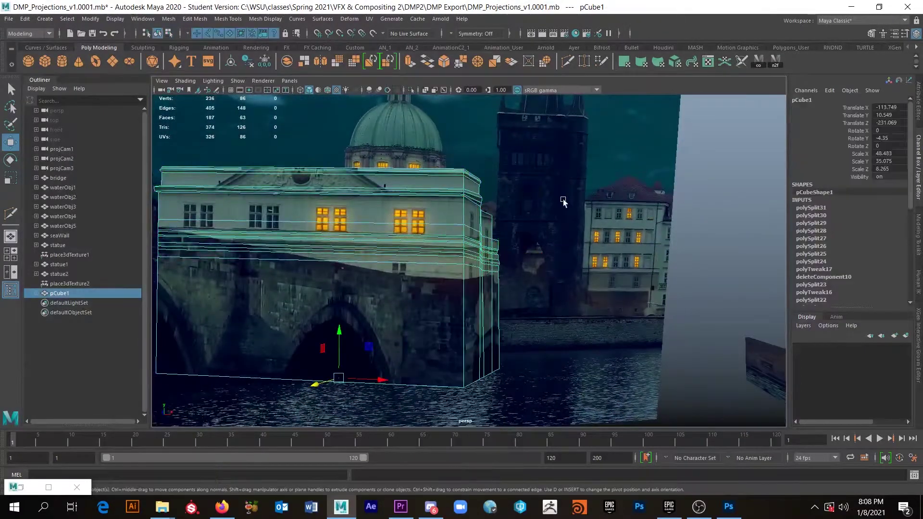
left_click(718, 190)
left_click_drag(544, 257, 514, 262, "alt")
scroll(361, 209, "up", 5)
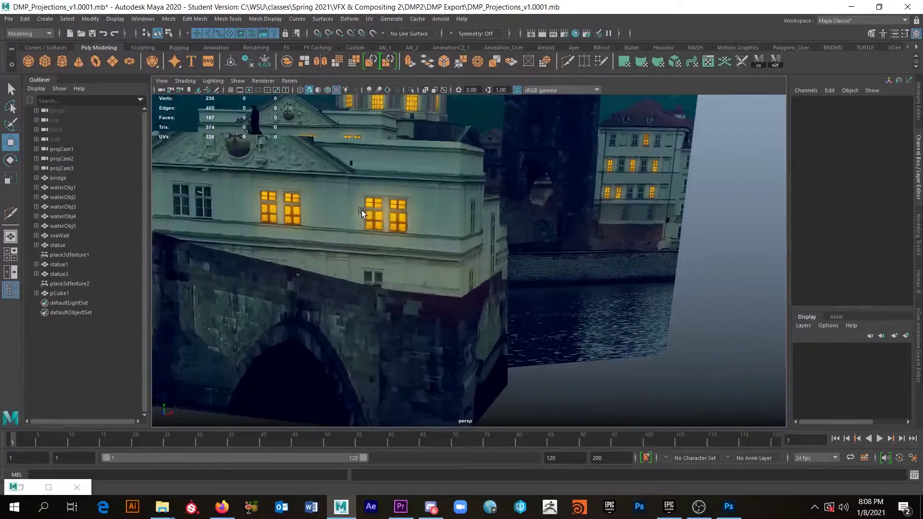
Examine the building's pediment and roofline from several angles and compare them with the painted building behind.
middle_click_drag(362, 210, 494, 274, "alt")
left_click(444, 249)
left_click_drag(444, 249, 353, 175, "alt")
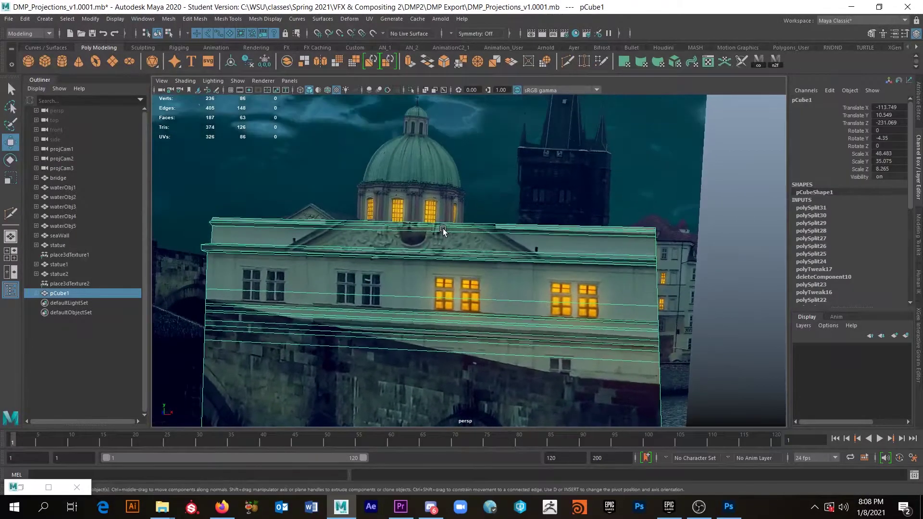
scroll(380, 226, "down", 5)
left_click_drag(402, 240, 389, 236, "alt")
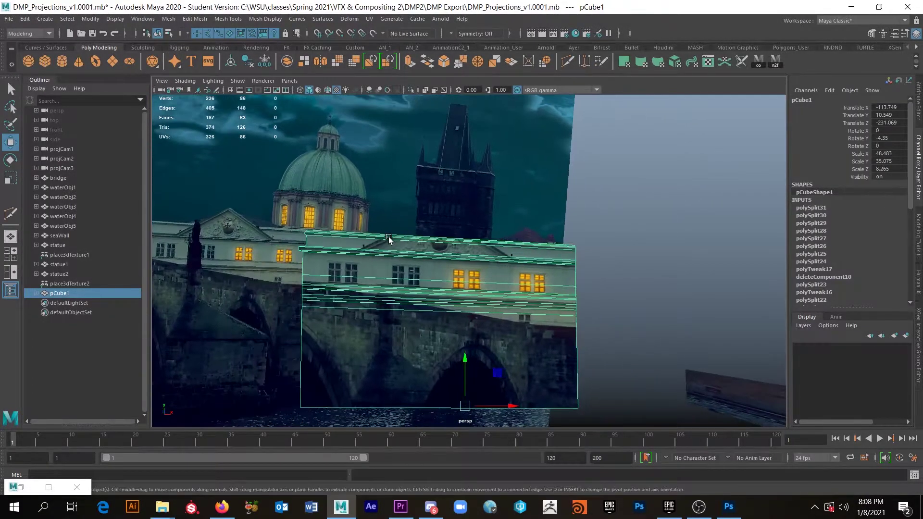
scroll(389, 237, "up", 5)
scroll(393, 240, "down", 3)
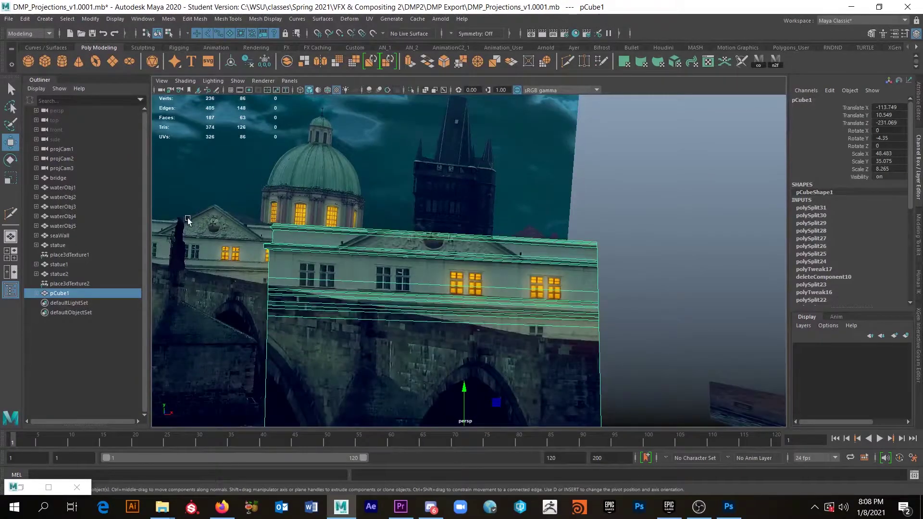
left_click_drag(452, 233, 414, 231, "alt")
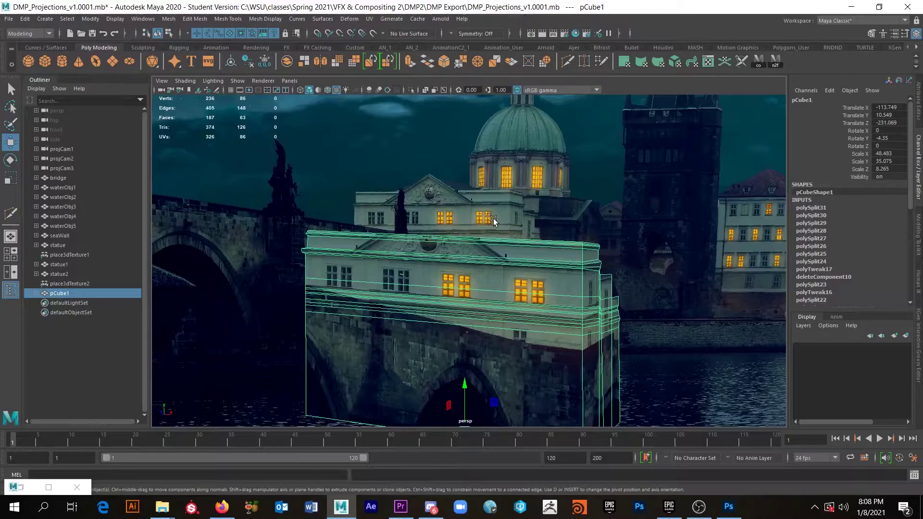
scroll(547, 255, "down", 5)
scroll(549, 268, "up", 4)
middle_click_drag(555, 276, 452, 202, "alt")
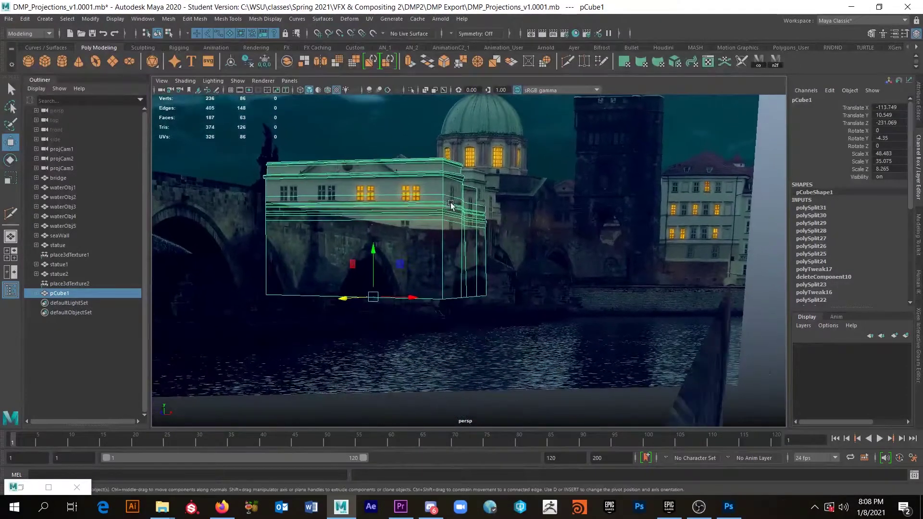
scroll(489, 243, "down", 5)
left_click_drag(489, 243, 522, 256, "alt")
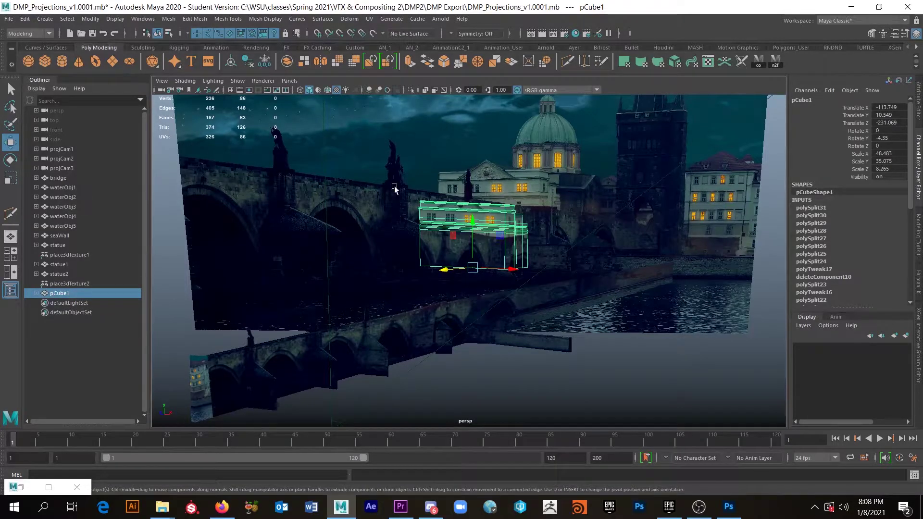
Create a polygon cube and move its pivot to the front edge of its base.
left_click(45, 62)
left_click_drag(535, 367, 539, 316, "alt")
scroll(575, 317, "up", 3)
scroll(571, 322, "up", 3)
scroll(570, 324, "down", 1)
key("d")
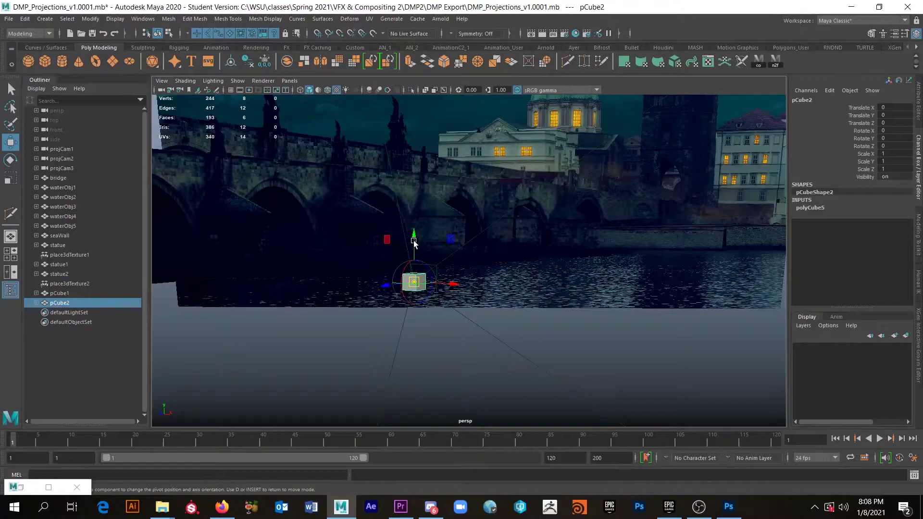
left_click_drag(415, 235, 415, 293)
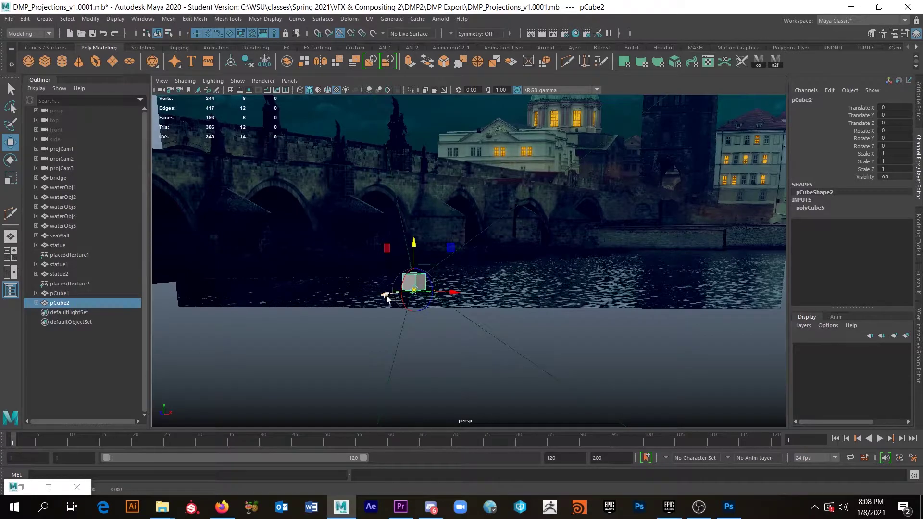
left_click_drag(386, 296, 414, 307)
key("d")
key("f")
Snap the new cube by its base onto the front top corner of pCube1's roof.
left_click_drag(463, 313, 579, 325, "alt")
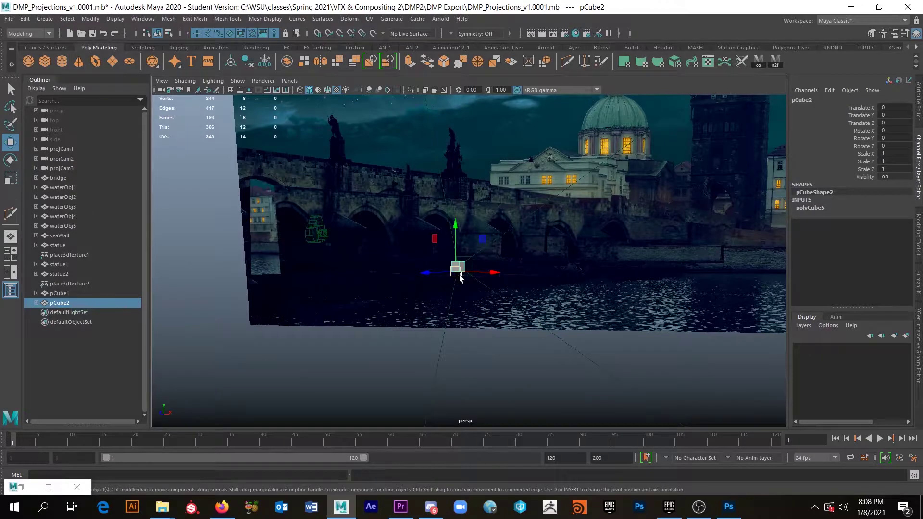
left_click_drag(453, 271, 576, 154)
key("f")
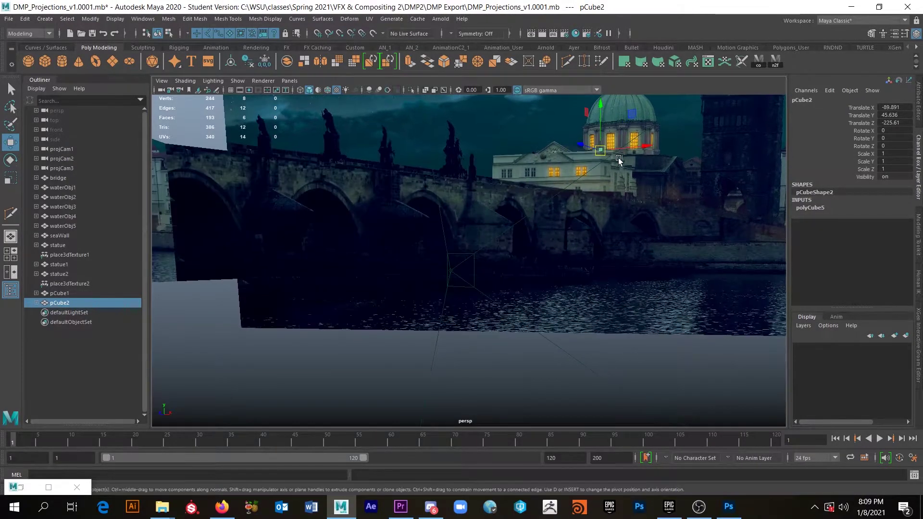
scroll(611, 212, "down", 5)
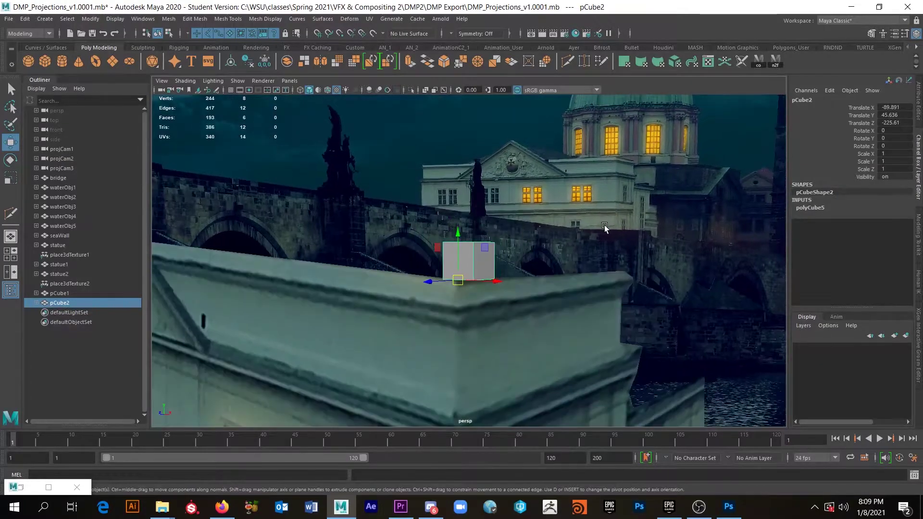
scroll(605, 225, "up", 1)
left_click_drag(532, 235, 548, 249, "alt")
Assign the projCam1_SHDR material to the cube in Hypershade and minimize that window.
left_click(576, 34)
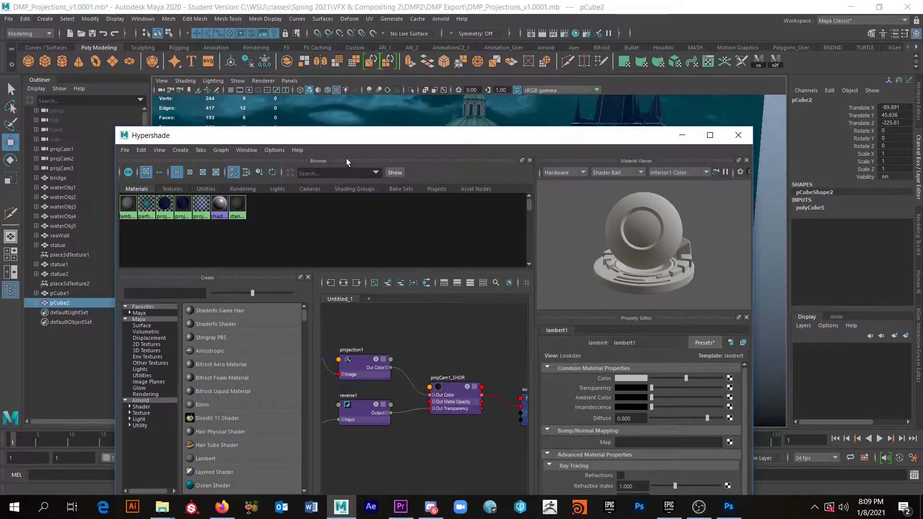
left_click_drag(345, 145, 432, 144)
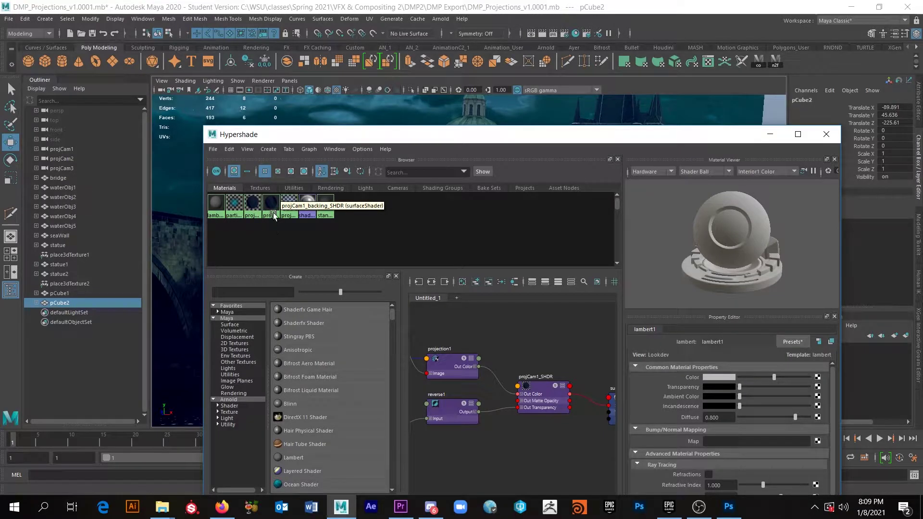
middle_click_drag(276, 201, 276, 202)
left_click_drag(426, 140, 444, 402)
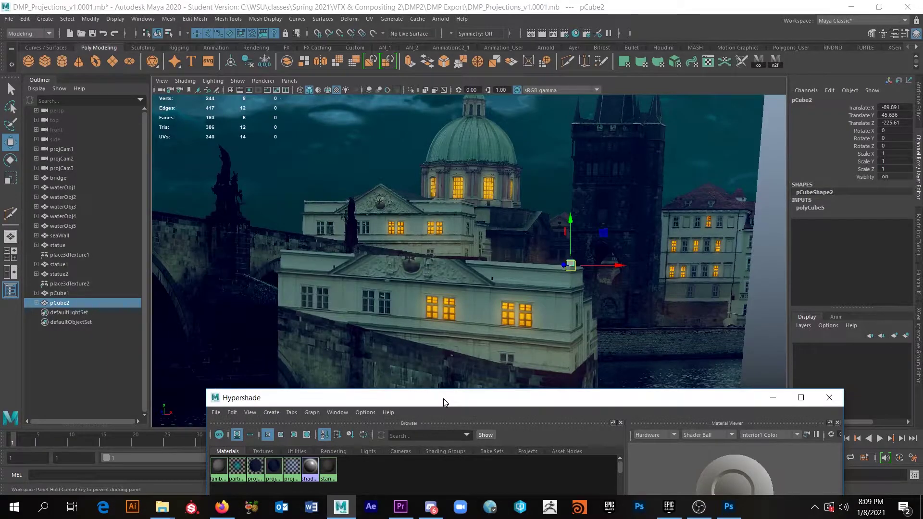
left_click_drag(443, 399, 433, 225)
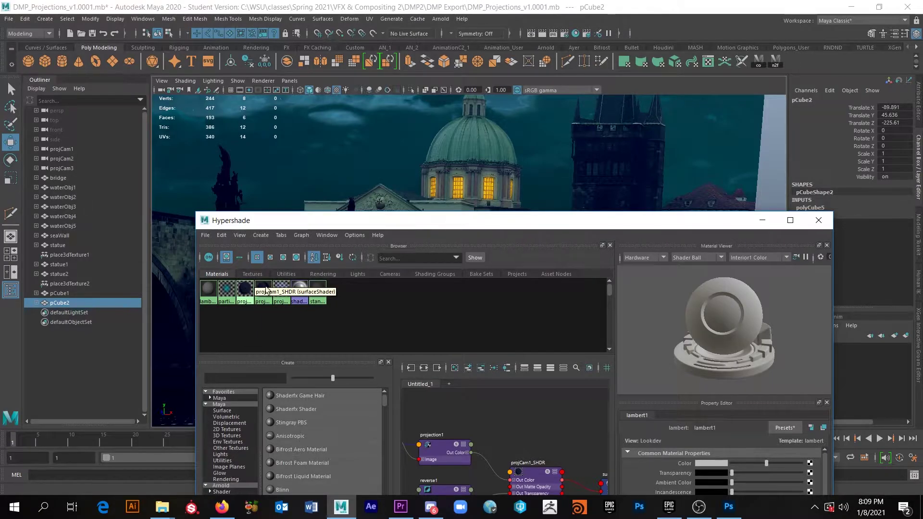
right_click_drag(245, 289, 243, 264)
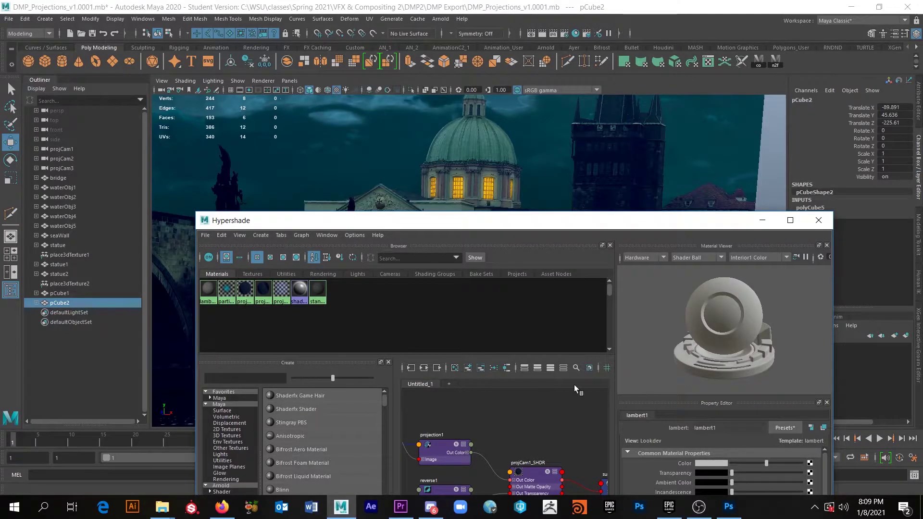
left_click(762, 220)
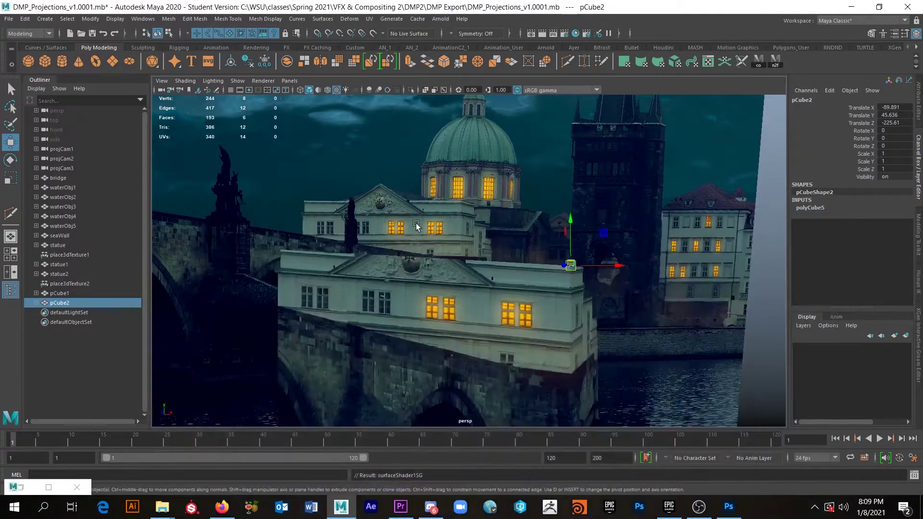
Move the cube along the roofline to about X -128.938 and scale it uniformly to about 4.509.
left_click_drag(623, 271, 397, 267)
key("r")
scroll(395, 270, "up", 3)
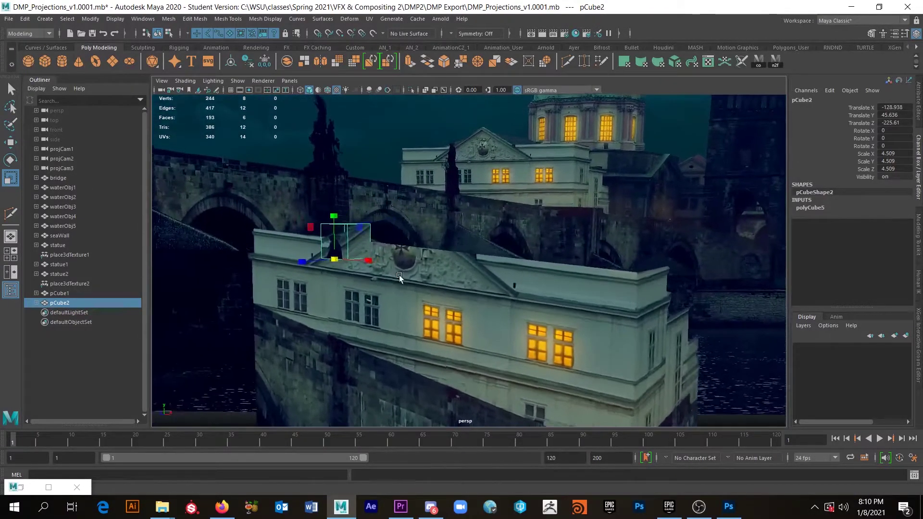
Move the cube back and up above the pediment, to about Y 47.824 and Z -230.168.
right_click_drag(397, 267, 508, 418, "alt")
key("w")
left_click_drag(382, 316, 317, 327, "alt")
left_click_drag(262, 279, 325, 299)
middle_click_drag(325, 299, 629, 272, "alt")
left_click_drag(329, 228, 344, 177)
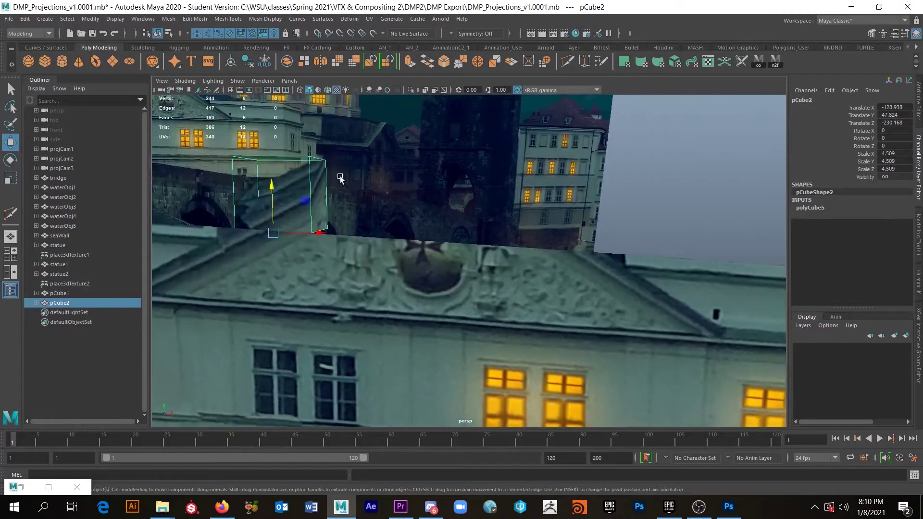
Stretch pCube2 across the pediment by pulling its right end face along the building's front.
right_click_drag(318, 175, 319, 199)
left_click(318, 198)
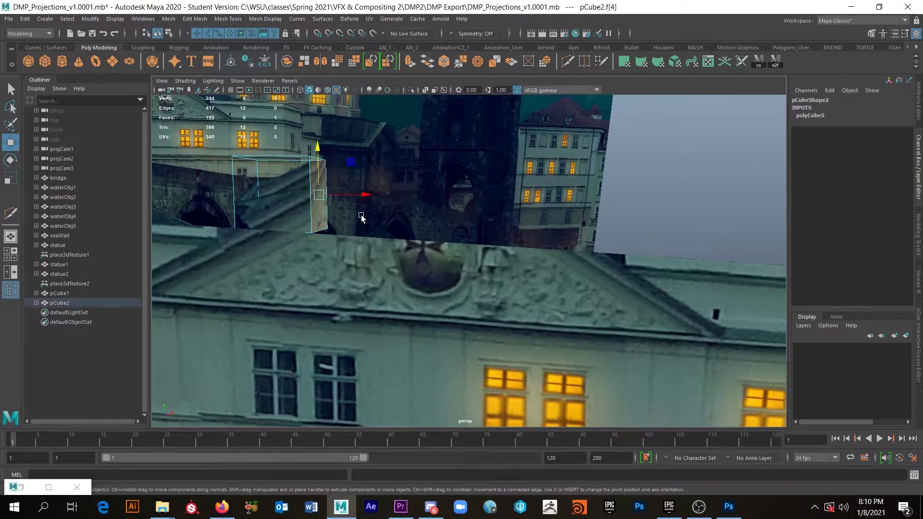
left_click_drag(363, 196, 628, 244)
left_click_drag(628, 244, 360, 304, "alt")
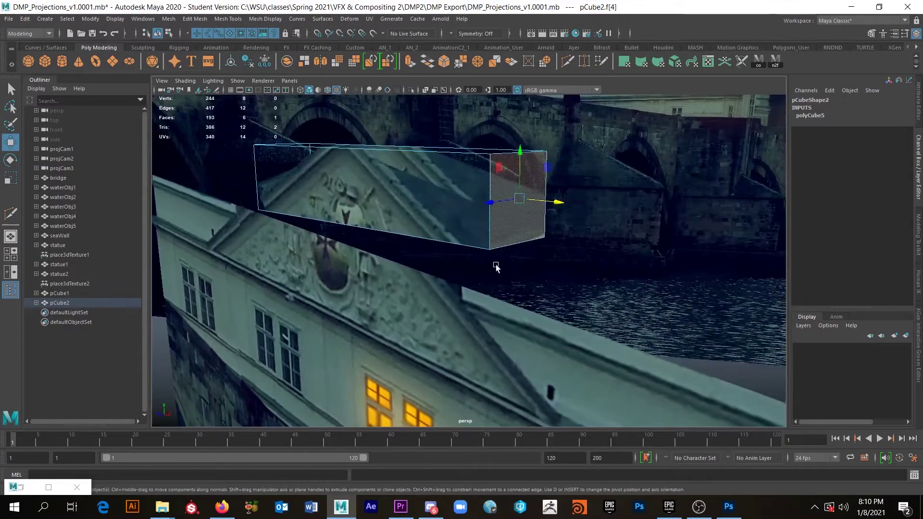
left_click_drag(517, 259, 532, 235, "alt")
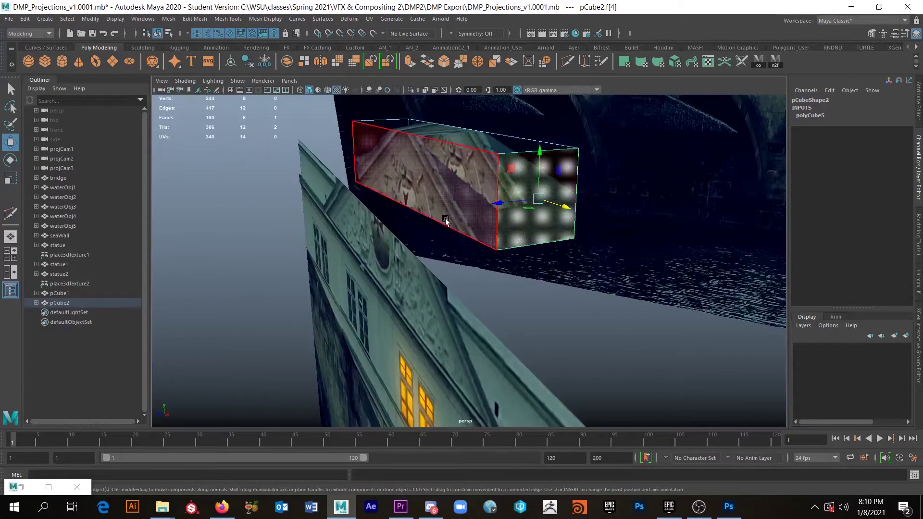
left_click_drag(465, 250, 441, 251, "alt")
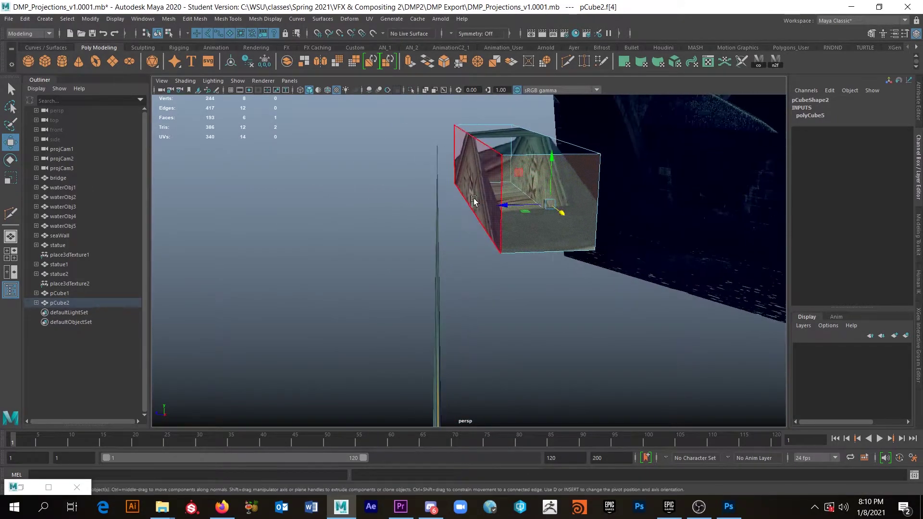
Rotate pCube2 to about -4.017 in Y and nudge it to about X -129.049, Z -228.573 to align with the facade.
right_click_drag(490, 146, 523, 135)
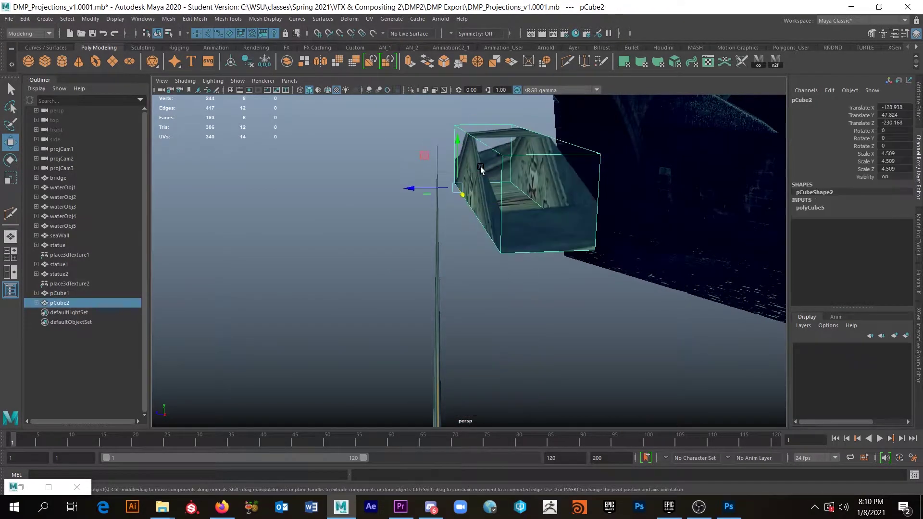
key("e")
left_click_drag(475, 197, 408, 191)
key("w")
left_click_drag(425, 236, 542, 243, "alt")
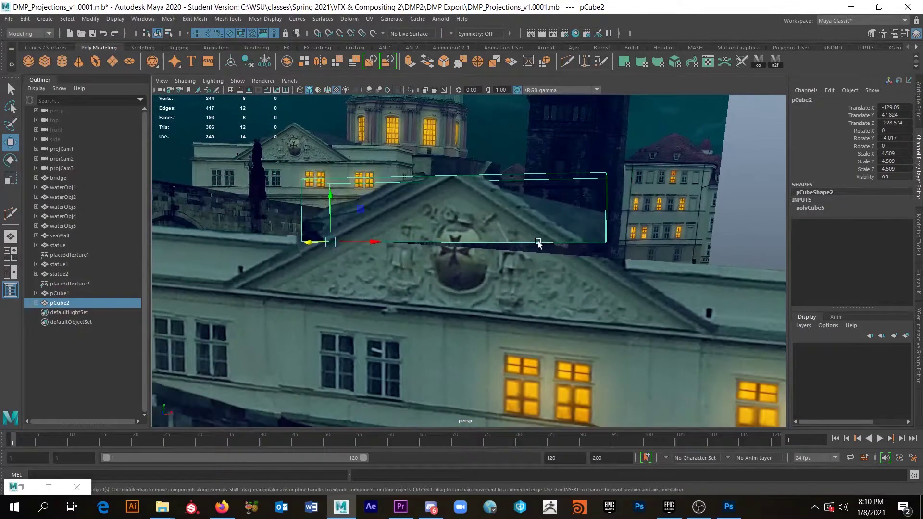
left_click_drag(373, 243, 375, 278)
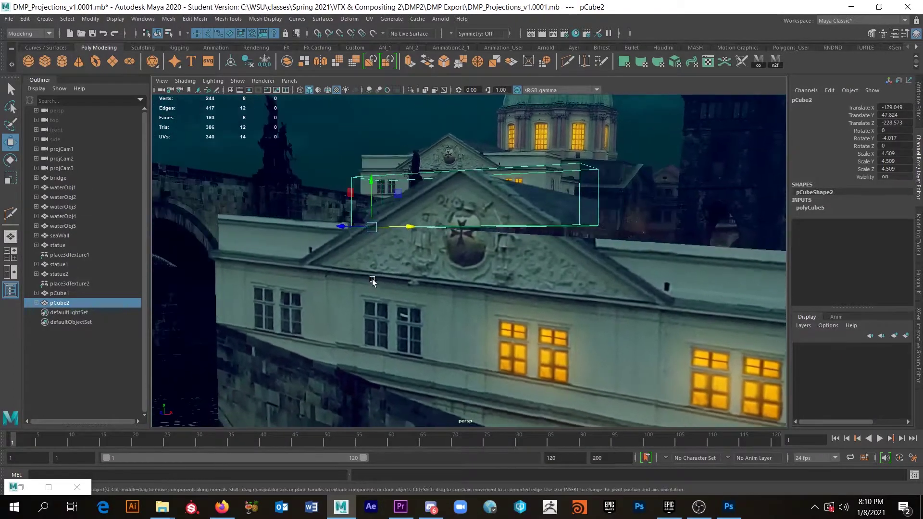
Assign the projCam1_backing_SHDR material to pCube2 in Hypershade and minimize that window.
left_click(576, 34)
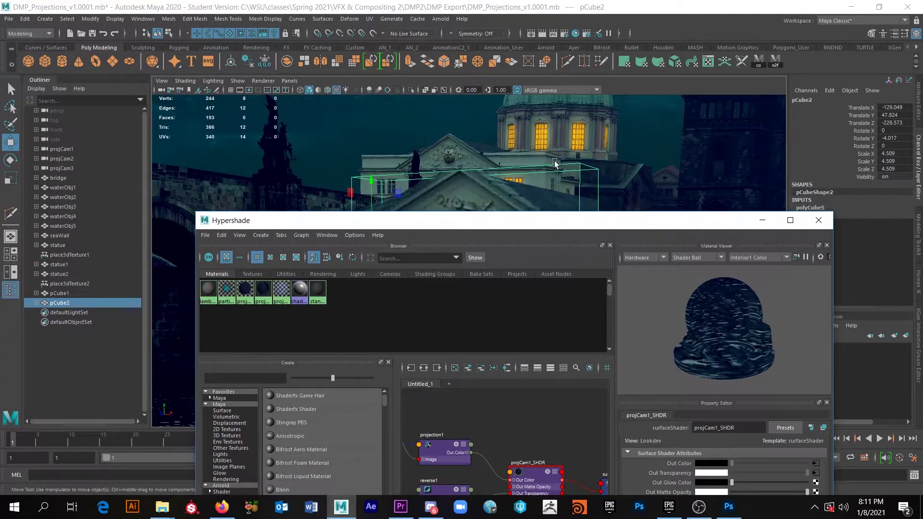
right_click(263, 293)
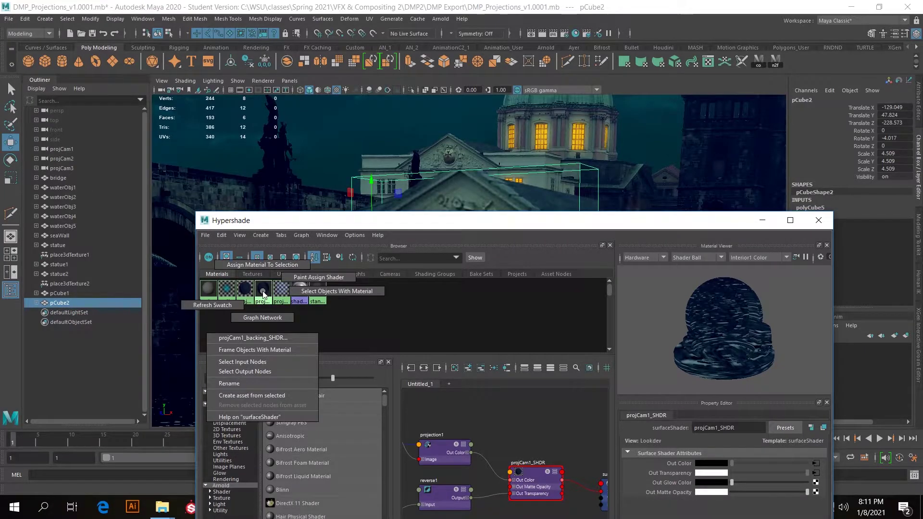
left_click(260, 265)
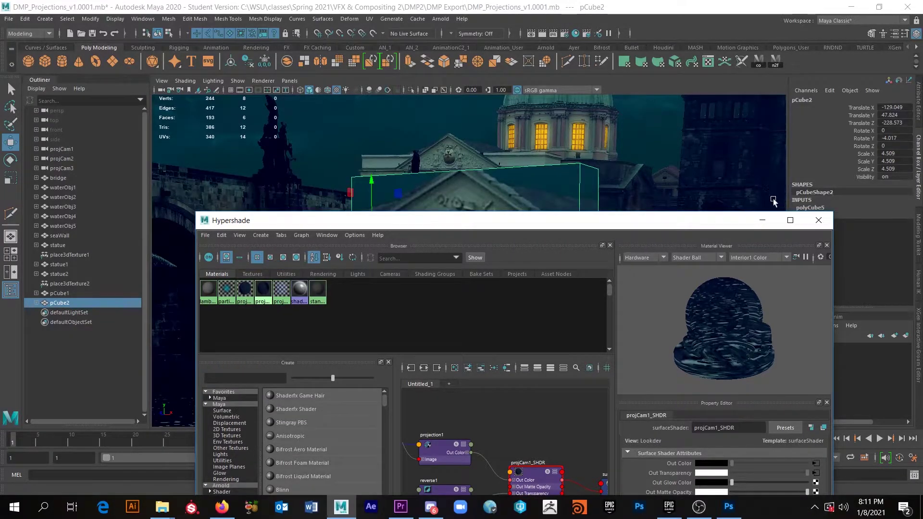
left_click(763, 220)
Lower the bottom edge at pCube2's right end to the roofline beside the pediment.
scroll(500, 240, "up", 5)
left_click_drag(489, 244, 541, 241, "alt")
right_click_drag(549, 230, 550, 202)
left_click(546, 229)
left_click_drag(557, 241, 502, 244, "alt")
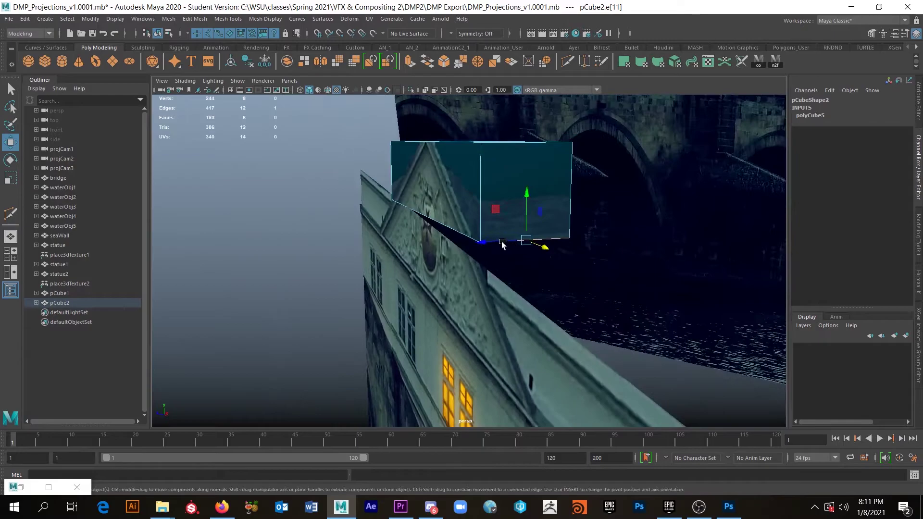
left_click_drag(526, 193, 523, 215)
left_click_drag(500, 254, 612, 259, "alt")
left_click_drag(555, 200, 564, 214)
Shift the right end's bottom edge inward along the roofline until it sits nearly beneath the upper corner.
left_click_drag(592, 261, 669, 273)
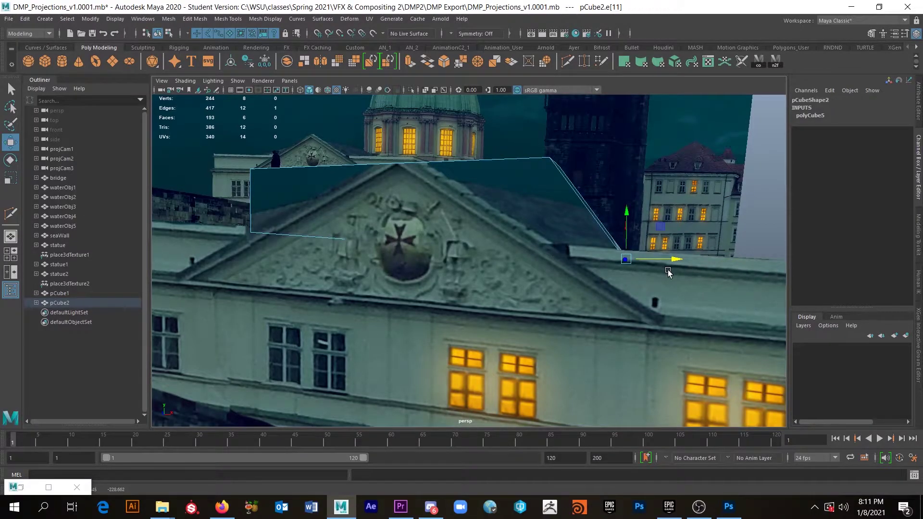
key("ctrl+z")
left_click_drag(607, 233, 629, 259, "alt")
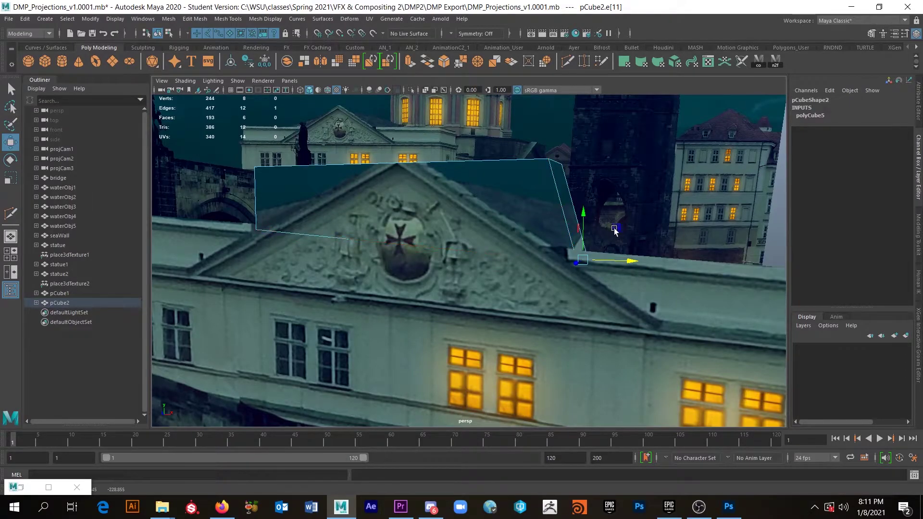
left_click_drag(625, 263, 602, 265)
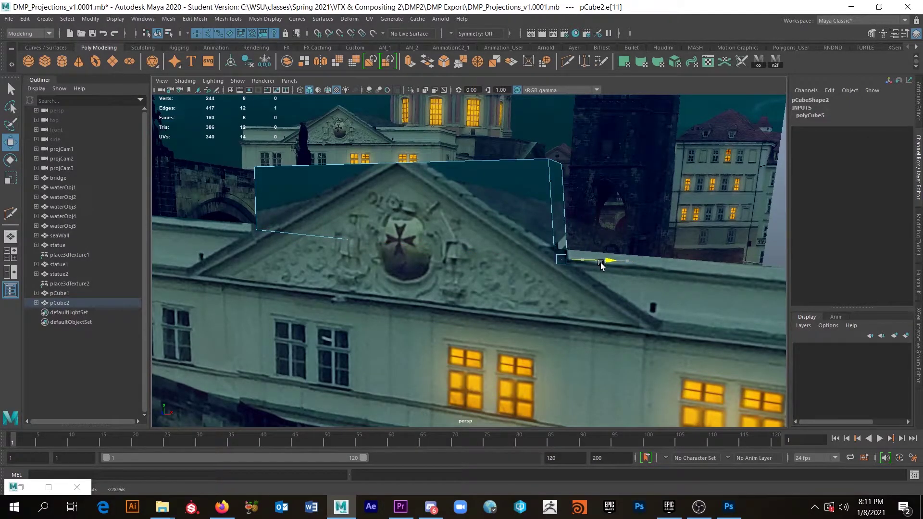
middle_click_drag(428, 214, 482, 237, "alt")
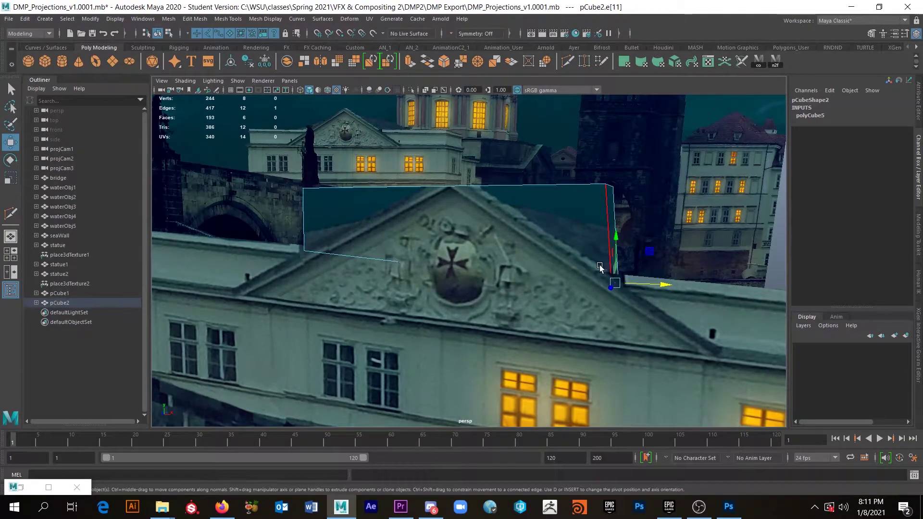
Raise pCube2's top face slightly to the height of the pediment's peak.
left_click_drag(616, 274, 459, 220, "alt")
right_click_drag(460, 220, 460, 238)
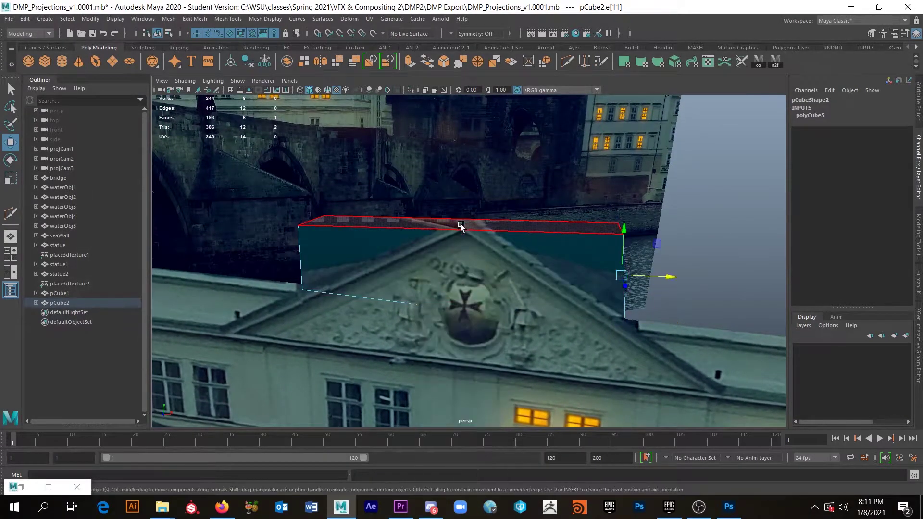
left_click(462, 220)
mouse_move(462, 181)
left_mouse_down()
mouse_move(463, 153)
mouse_move(473, 168)
left_mouse_up()
Pull the bottom edge at pCube2's left end outward along the roofline to the pediment's left side.
left_click_drag(428, 231, 533, 224, "alt")
right_click_drag(371, 245, 371, 293)
right_click_drag(374, 217, 374, 218)
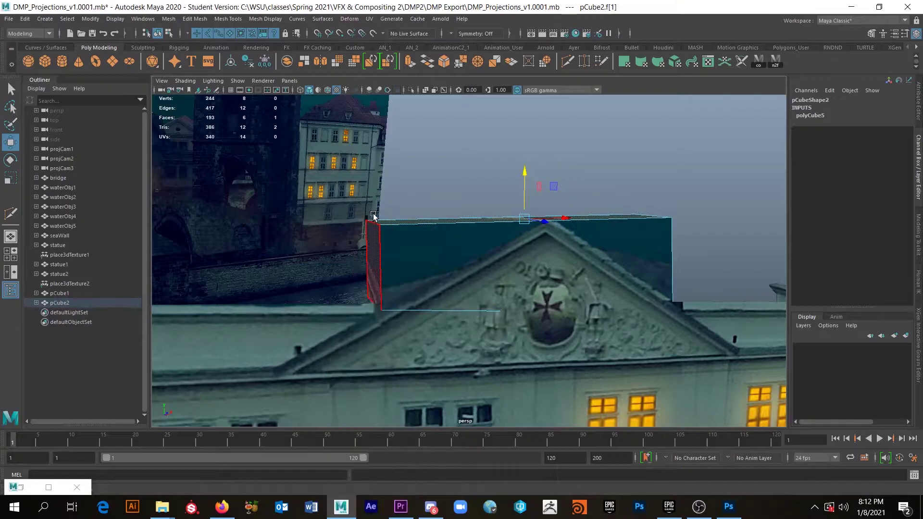
left_click(404, 304)
left_click_drag(404, 304, 362, 305)
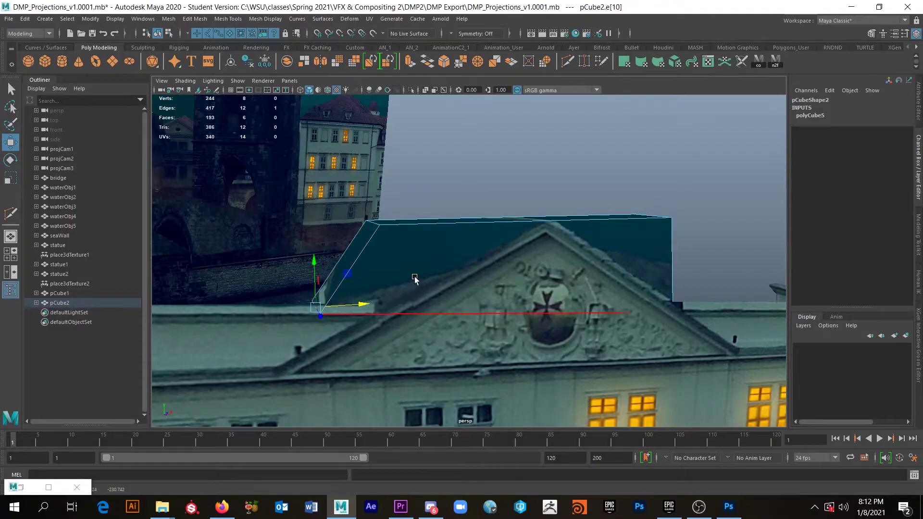
left_click(376, 225)
left_click_drag(374, 181, 404, 241)
left_click_drag(491, 273, 370, 272, "alt")
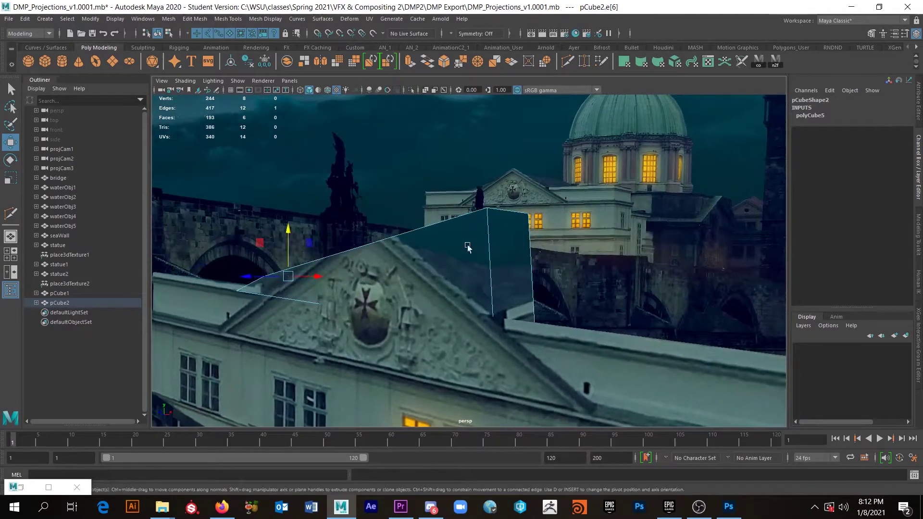
left_click_drag(512, 169, 512, 211)
key("ctrl+z")
left_click_drag(431, 269, 463, 305, "alt")
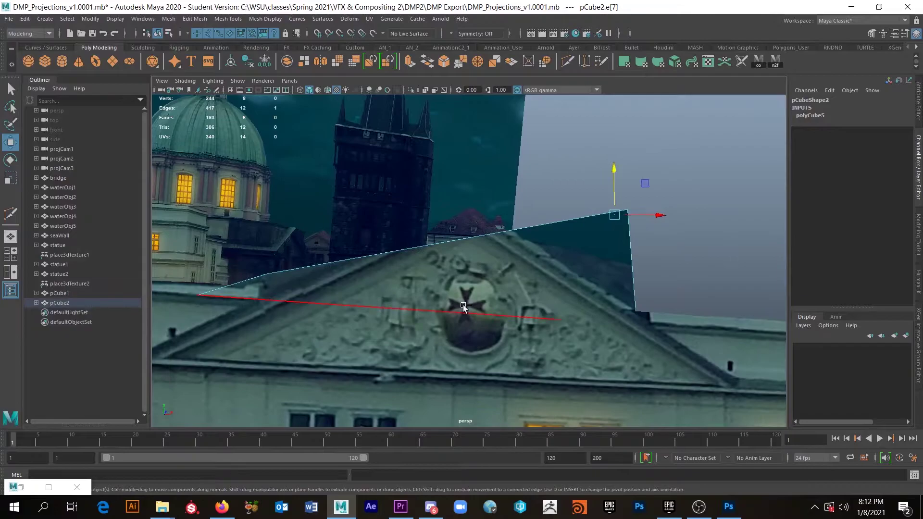
key("ctrl+z")
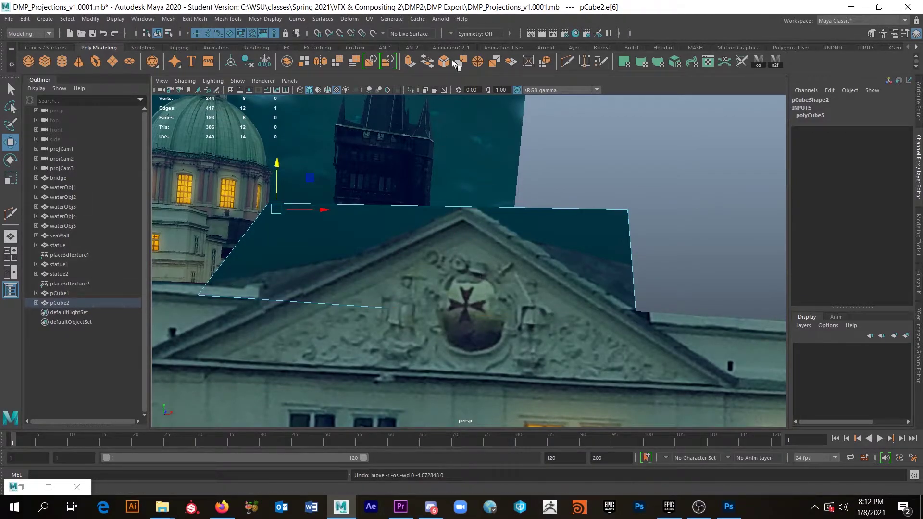
Cut an edge loop around pCube2 with Multi-Cut, running through the pediment's peak.
key("y")
left_click(436, 311)
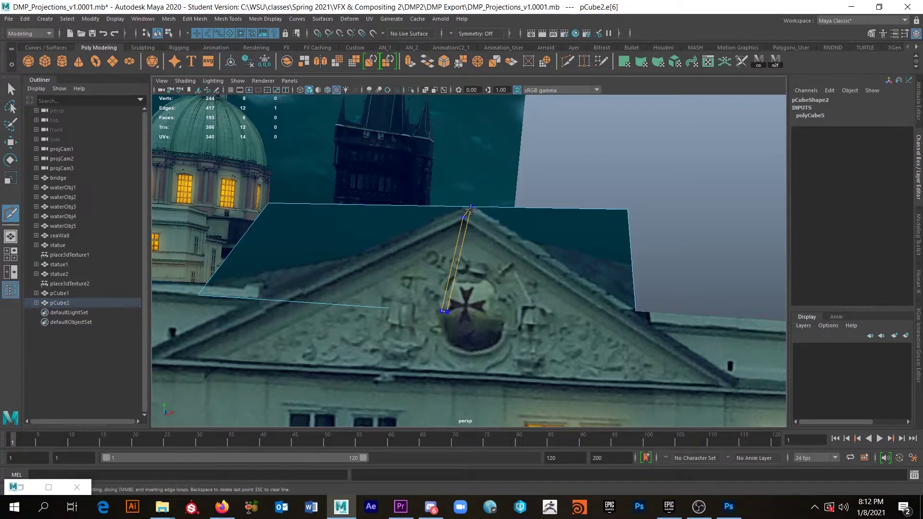
left_click(469, 210)
key("Return")
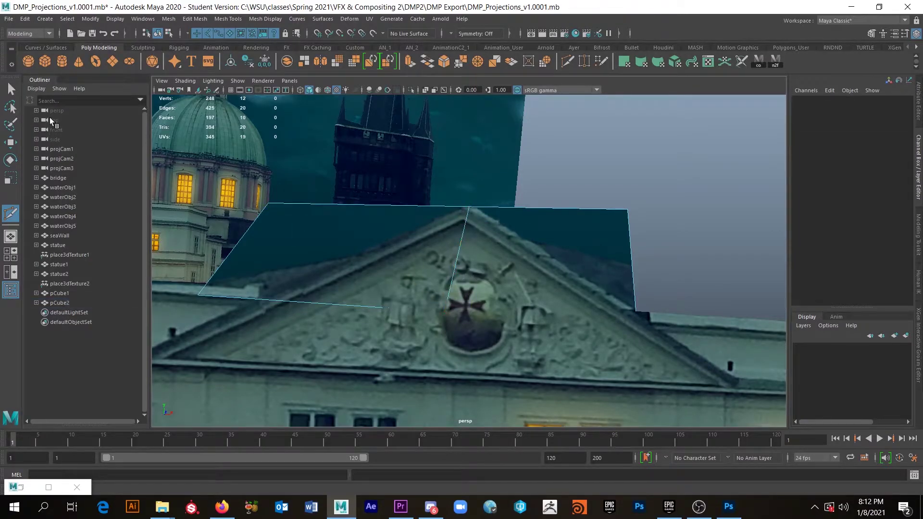
Lower pCube2's upper left edge so the top slopes down from the peak along the pediment.
left_click_drag(397, 217, 445, 228, "alt")
left_click(371, 226)
left_click_drag(371, 181, 481, 275)
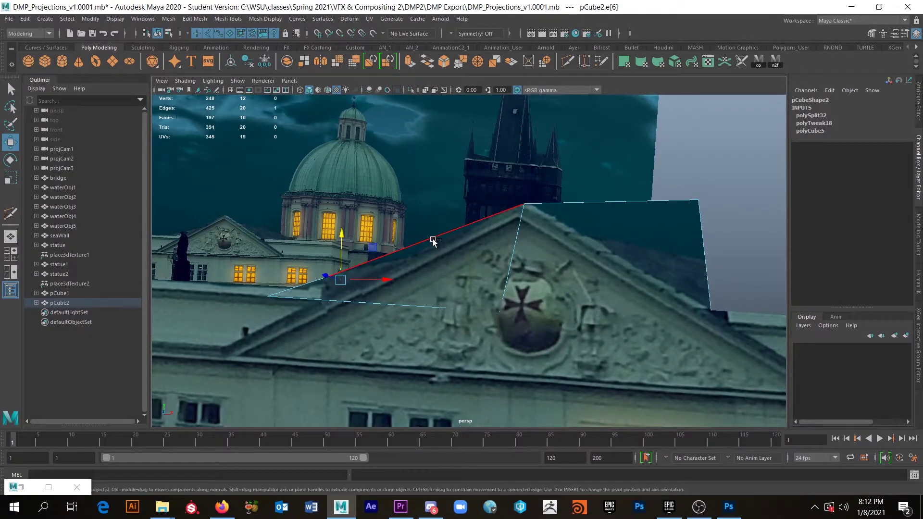
Cut another edge loop across the middle of pCube2's left roof slope with Multi-Cut.
key("y")
right_click_drag(486, 215, 517, 195)
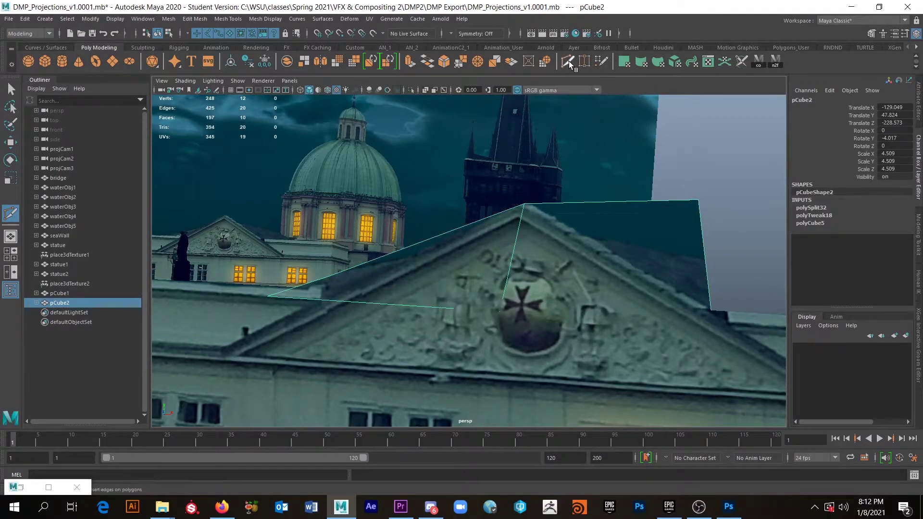
left_click_drag(423, 243, 561, 178, "alt")
left_click(602, 145)
left_click(512, 241)
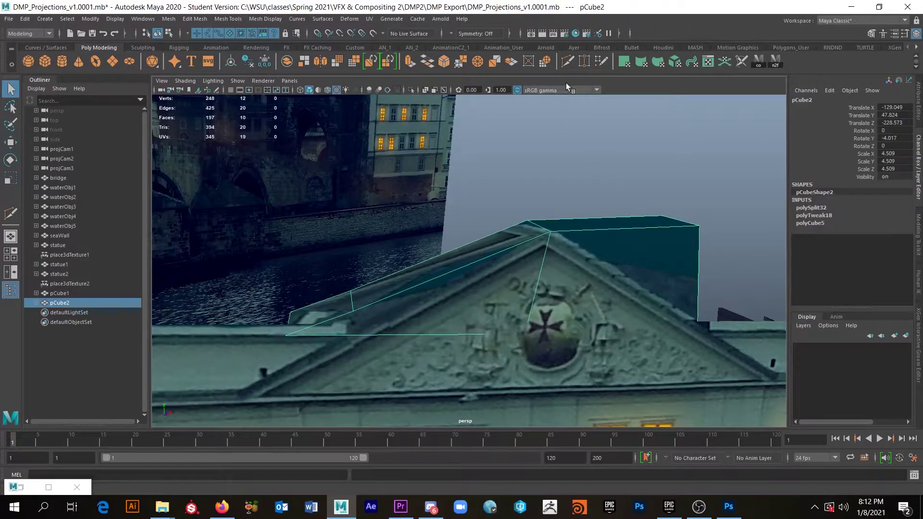
left_click(567, 64)
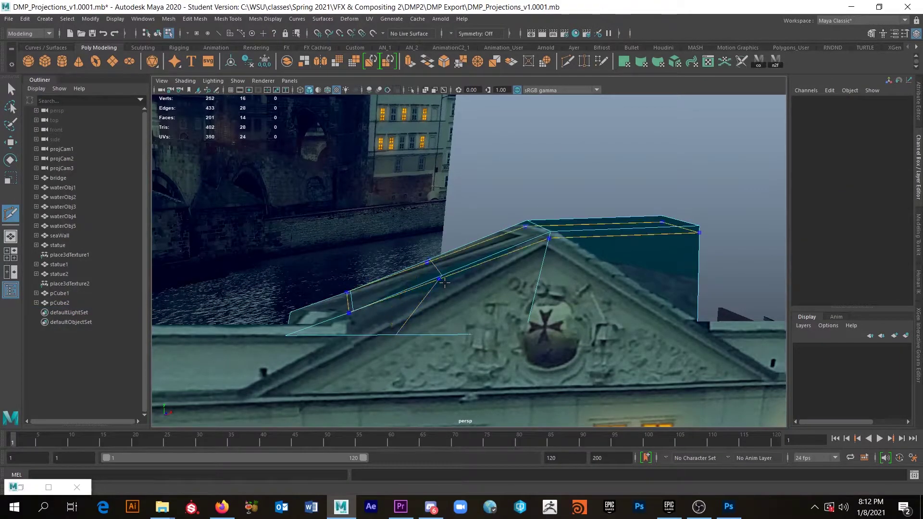
key("w")
Lower the new mid-slope edge slightly to follow the pediment's left cornice.
right_click_drag(433, 263, 432, 226)
left_click(436, 270)
left_click_drag(438, 227, 438, 230)
Pull the vertical rear edge at pCube2's right end back behind the facade to deepen the roof volume.
left_click_drag(539, 250, 510, 198, "alt")
left_click_drag(599, 266, 642, 272, "alt")
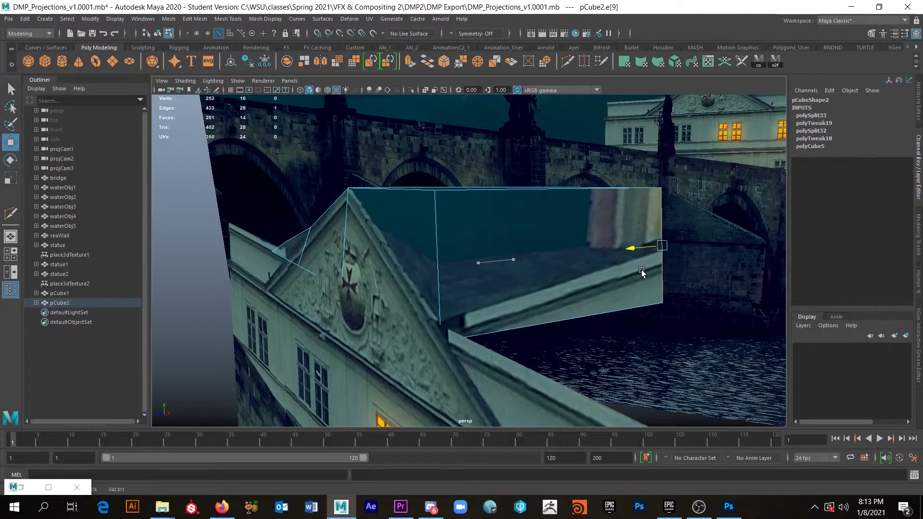
middle_click_drag(642, 273, 592, 368, "alt")
scroll(593, 316, "down", 6)
middle_click_drag(594, 315, 593, 351, "alt")
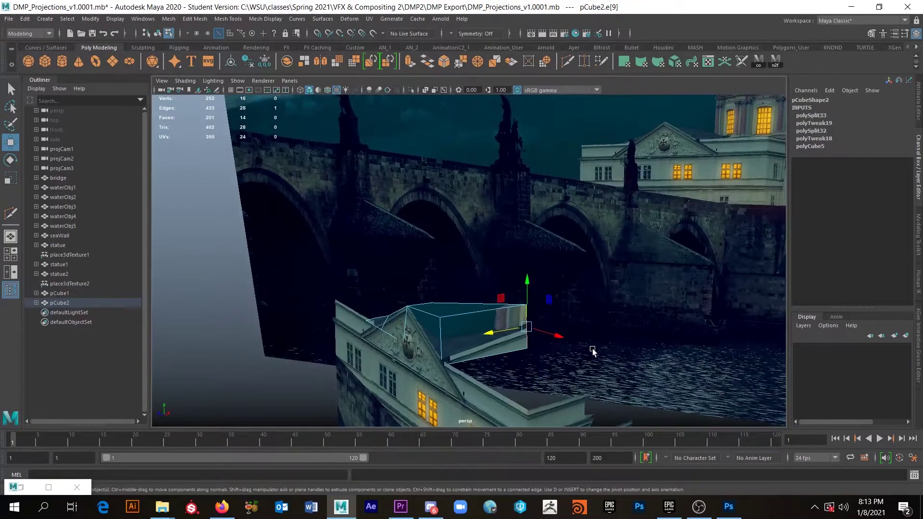
left_click_drag(593, 351, 596, 339, "alt")
scroll(599, 209, "up", 5)
middle_click_drag(575, 373, 576, 281, "alt")
left_click_drag(534, 314, 505, 313, "alt")
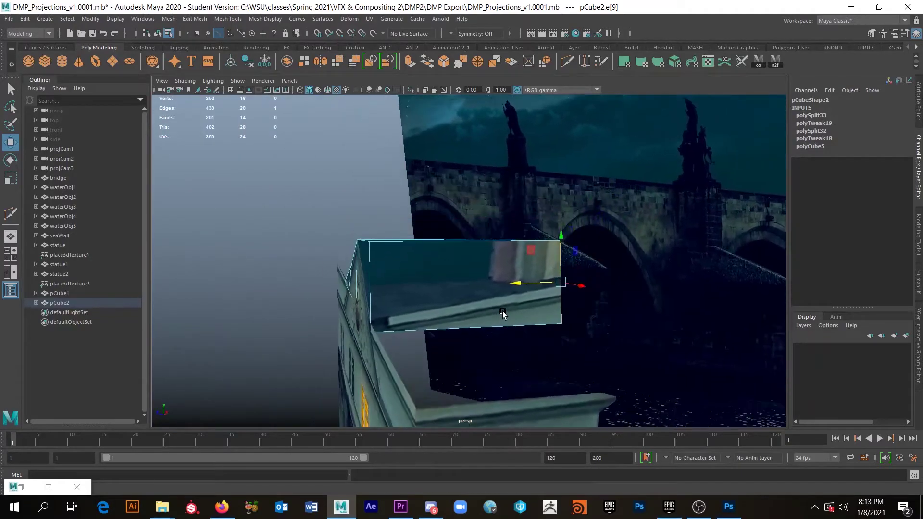
left_click_drag(470, 343, 567, 337, "alt")
left_click_drag(609, 280, 664, 315)
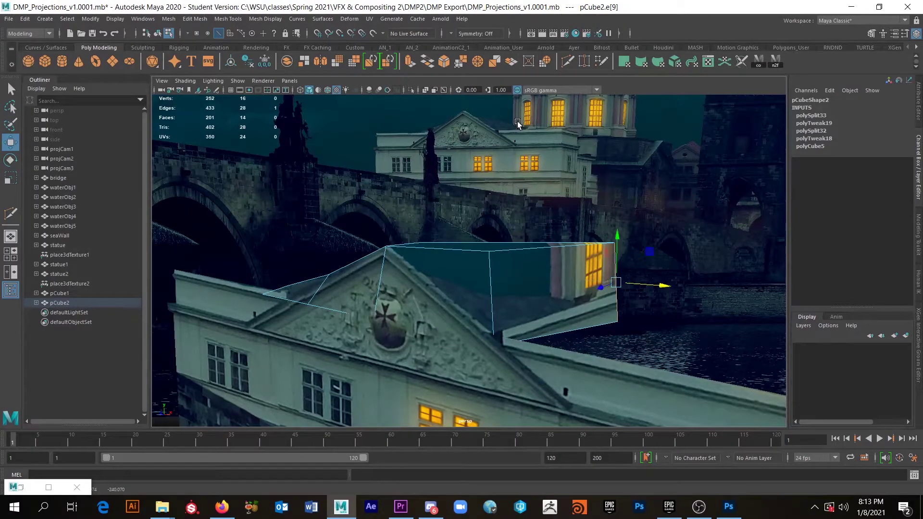
key("ctrl+z")
Lower pCube2's front right top vertex toward the pediment's right slope.
left_click_drag(553, 332, 496, 287, "alt")
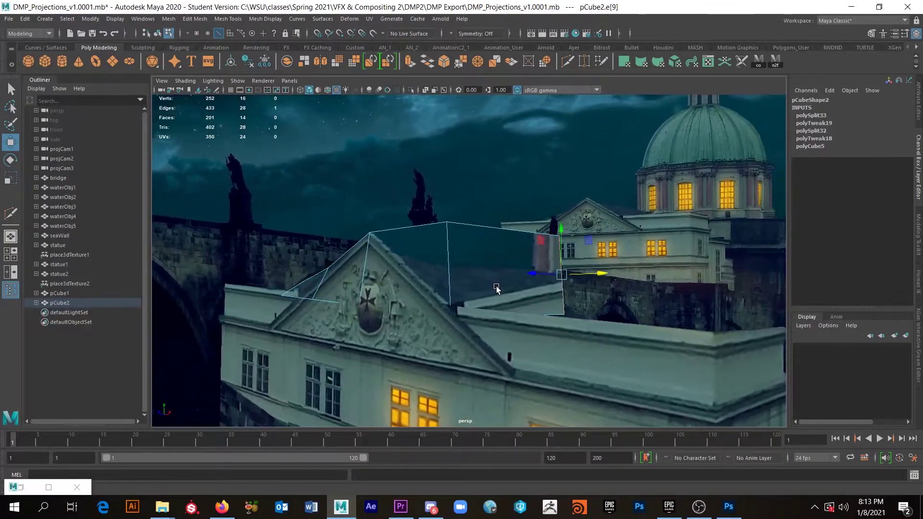
right_click(451, 220)
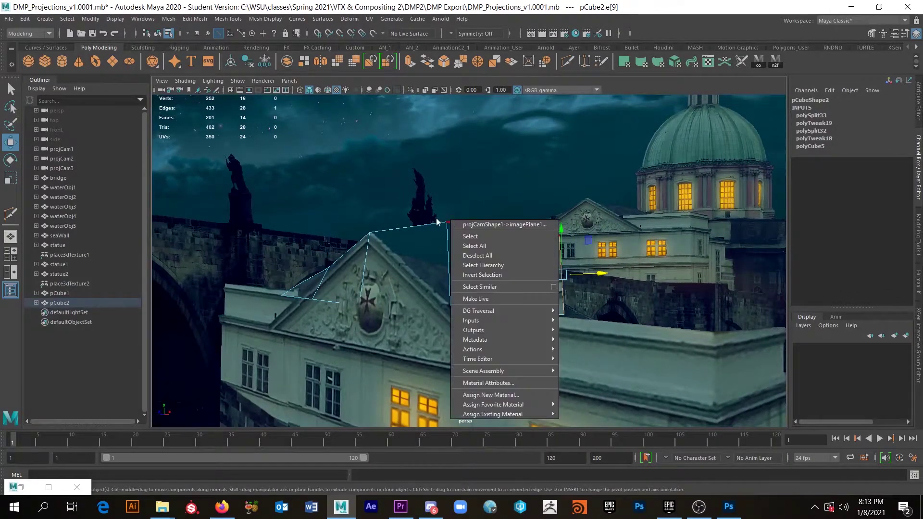
left_click(445, 222)
right_click_drag(445, 222, 405, 218)
left_click_drag(441, 214, 449, 225)
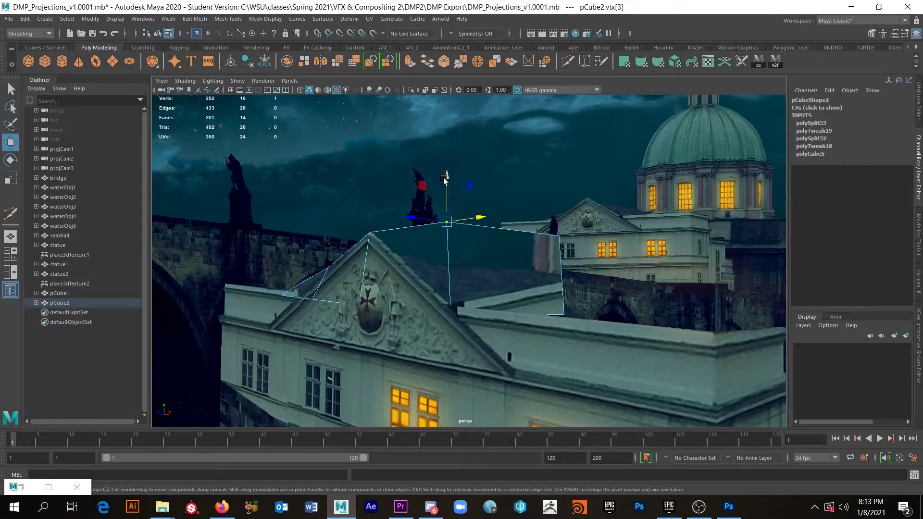
left_click_drag(445, 179, 449, 213)
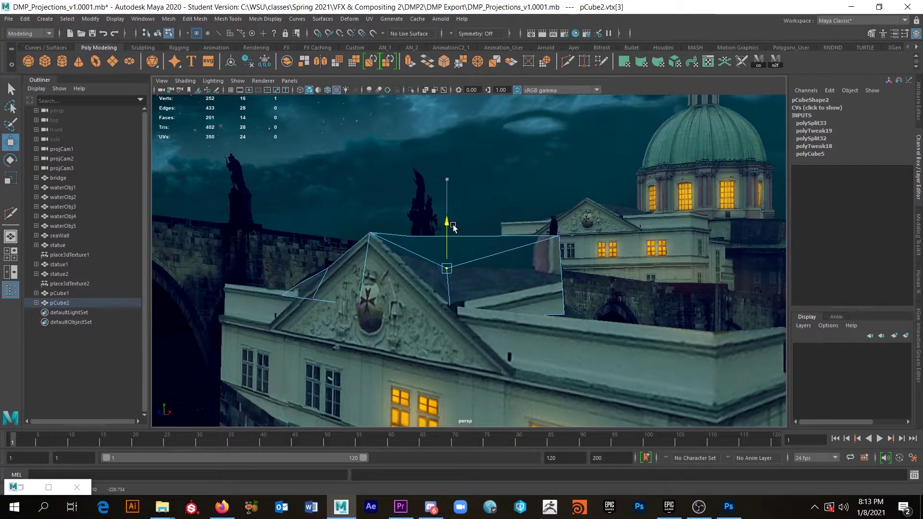
left_click(401, 215)
Delete the unneeded faces on the back side of pCube2.
left_click_drag(400, 214, 474, 325, "alt")
right_click_drag(452, 281, 446, 281)
left_click(446, 281)
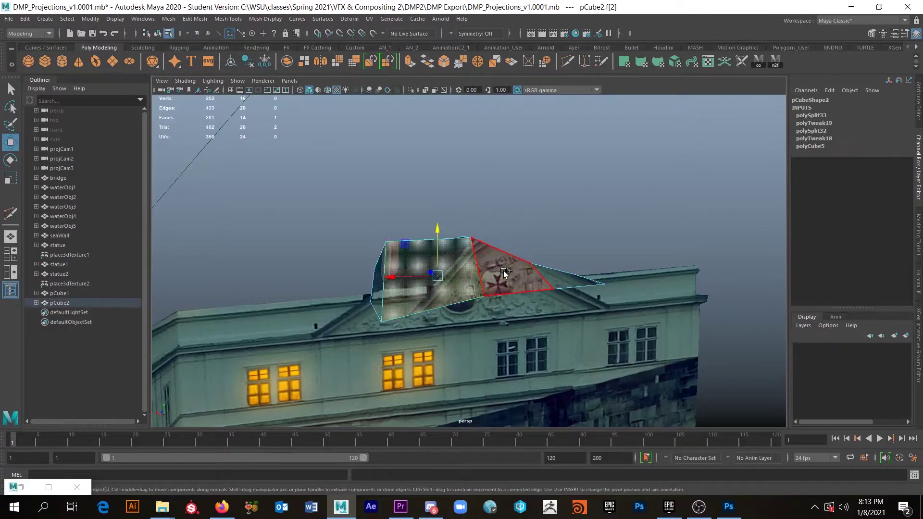
left_click(510, 279, "shift")
key("Delete")
Delete the faces along pCube2's underside.
left_click_drag(487, 286, 414, 305, "alt")
left_click(414, 305)
left_click(485, 354, "shift")
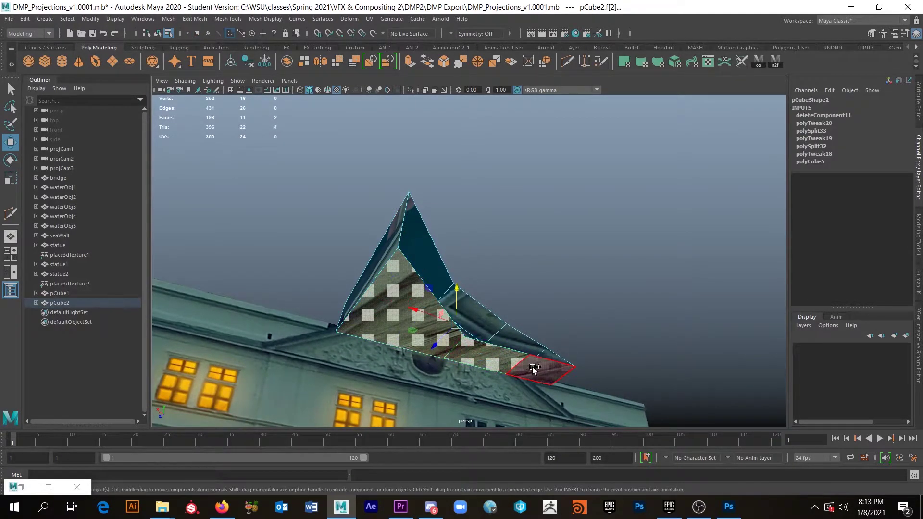
key("Delete")
Lower pCube2's front right roof vertex further onto the top of the facade wall at the pediment's edge.
left_click_drag(533, 370, 563, 350, "alt")
right_click_drag(540, 305, 498, 246)
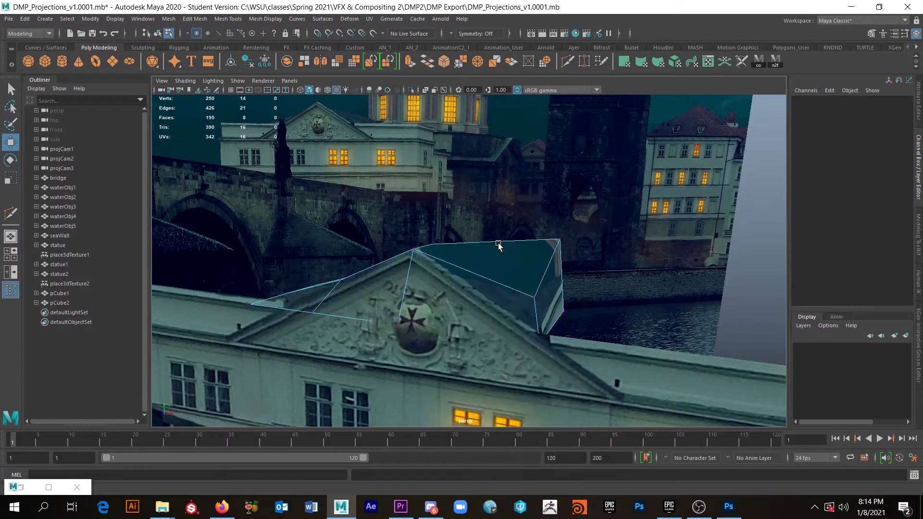
left_click(535, 298)
left_click_drag(580, 321, 519, 337, "alt")
left_click_drag(544, 354, 527, 315, "alt")
Lower pCube2's rear right top vertex and slightly lower the rear ridge vertex to form the sloping roof.
left_click_drag(540, 214, 535, 280)
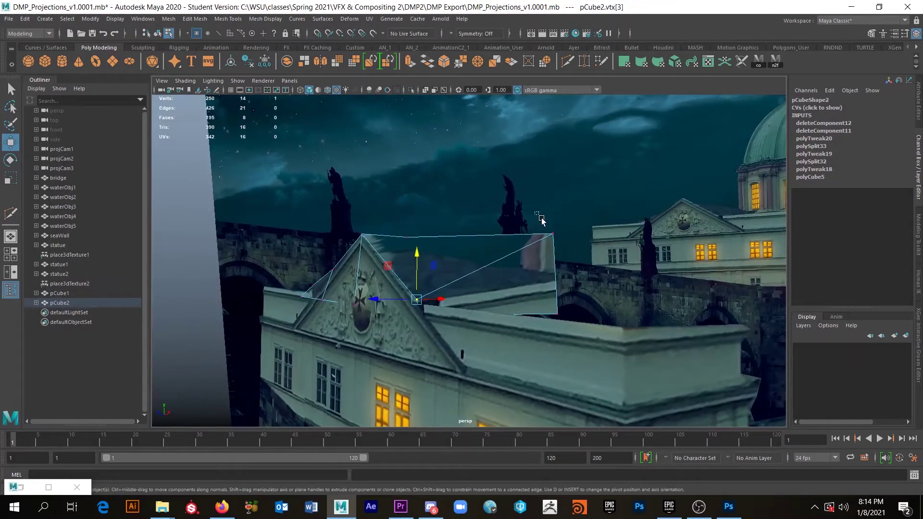
left_click_drag(558, 184, 558, 197)
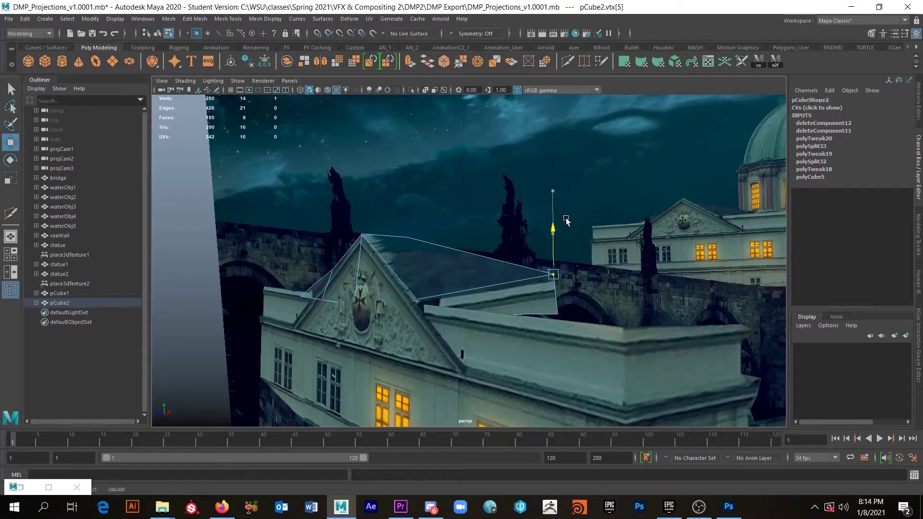
left_click_drag(500, 259, 534, 261, "alt")
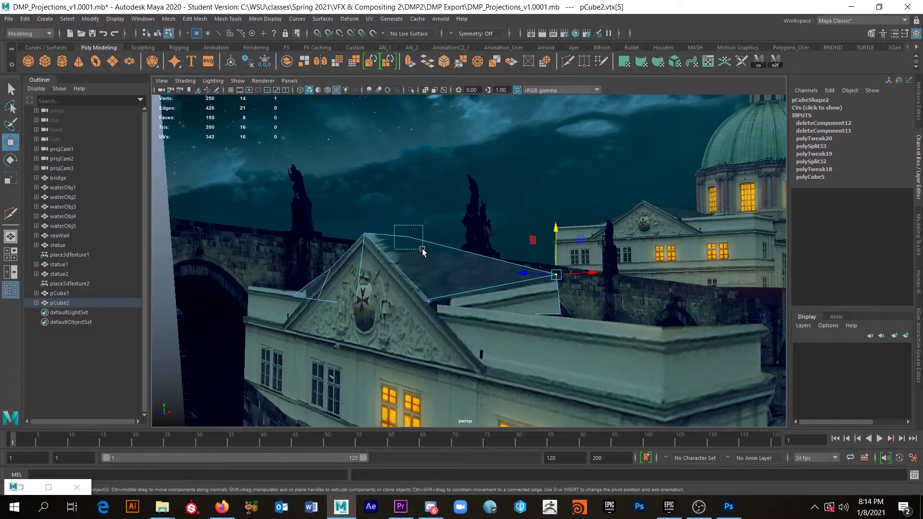
left_click_drag(422, 250, 423, 250)
left_click_drag(423, 250, 442, 278, "alt")
left_click_drag(413, 189, 413, 197)
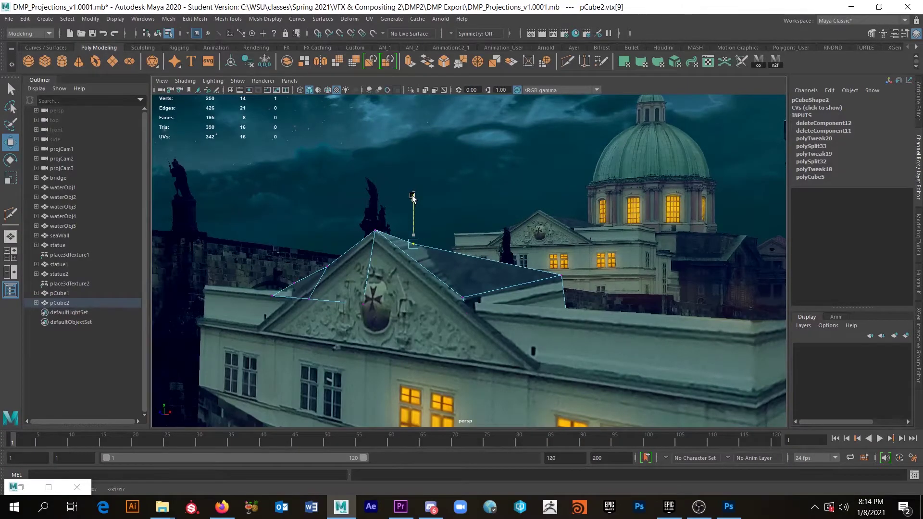
Align pCube2's rear right roof vertex roughly above its lower rear corner and return to object selection.
left_click_drag(562, 294, 504, 279, "alt")
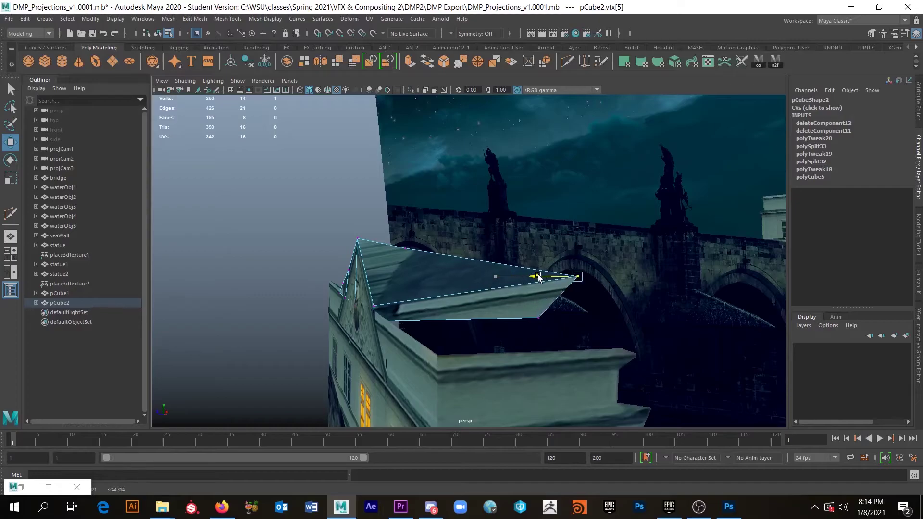
mouse_move(525, 243)
middle_mouse_down()
mouse_move(550, 216)
mouse_move(528, 244)
middle_mouse_up()
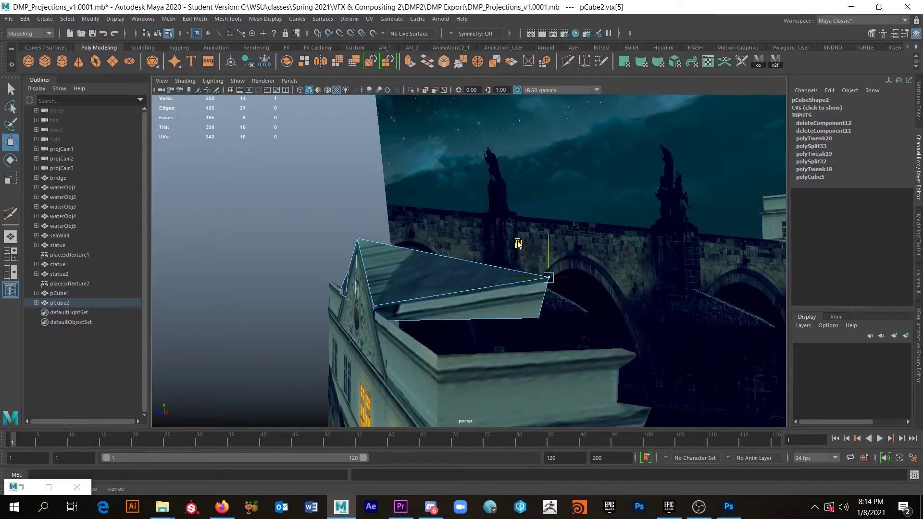
middle_click_drag(509, 287, 519, 277)
left_click_drag(492, 308, 608, 306, "alt")
left_click_drag(509, 315, 480, 339, "alt")
scroll(566, 313, "down", 3)
right_click_drag(465, 286, 510, 226)
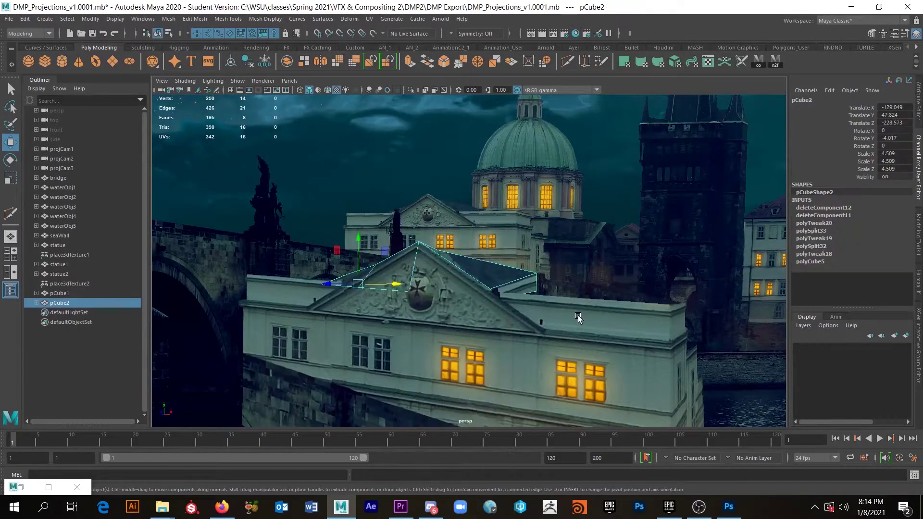
scroll(580, 314, "down", 5)
left_click(750, 301)
Examine the projected bridge, background building and tower from around the projection cameras, framing projCam2.
left_click_drag(602, 358, 571, 310, "alt")
right_click_drag(571, 312, 574, 343, "alt")
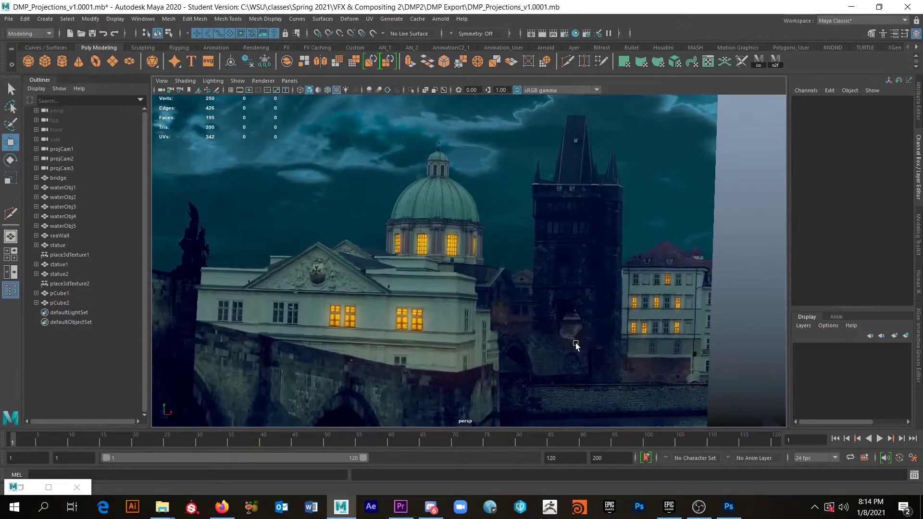
left_click_drag(574, 344, 574, 318, "alt")
right_click_drag(574, 319, 527, 264, "alt")
left_click_drag(527, 265, 488, 315, "alt")
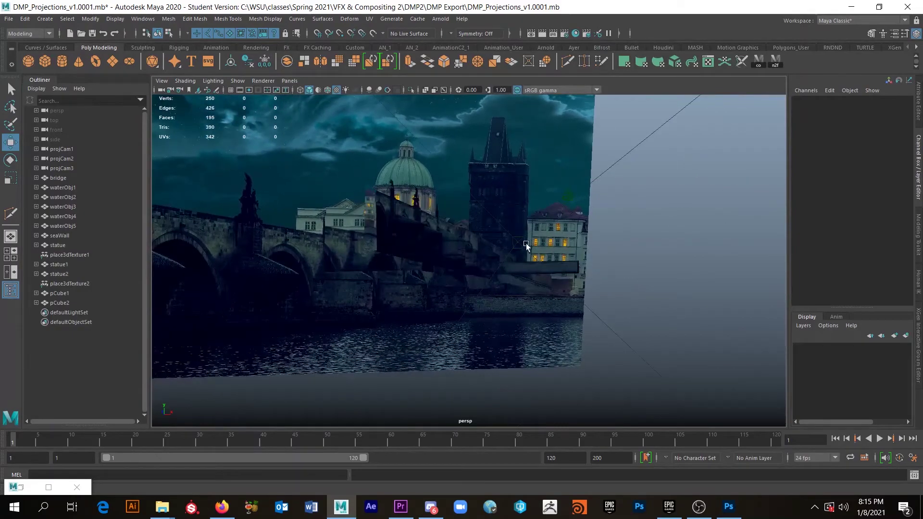
left_click(61, 158)
key("f")
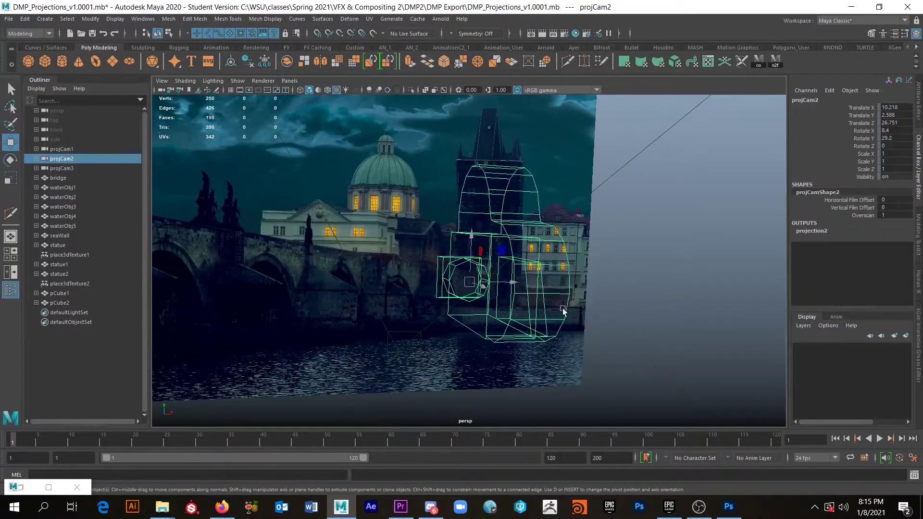
left_click_drag(529, 287, 507, 257, "alt")
right_click_drag(481, 269, 728, 492, "alt")
right_click_drag(492, 285, 611, 336, "alt")
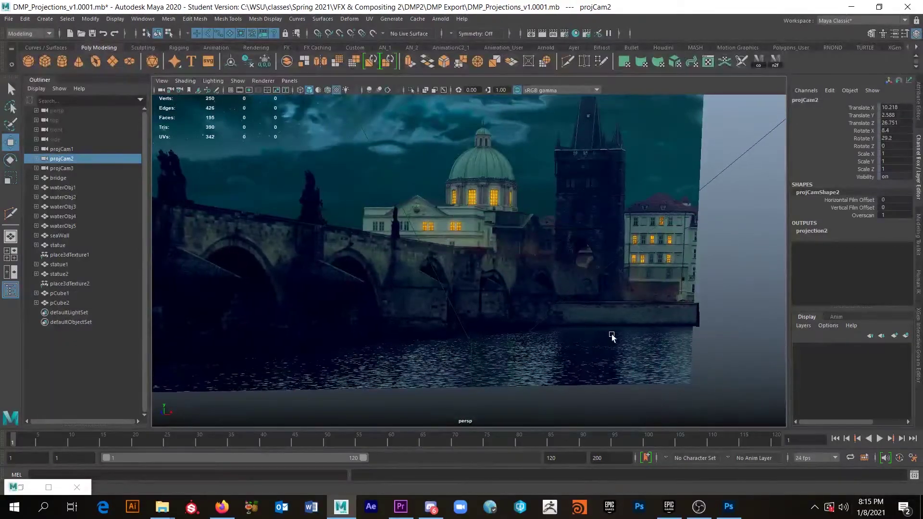
left_click_drag(538, 285, 541, 284, "alt")
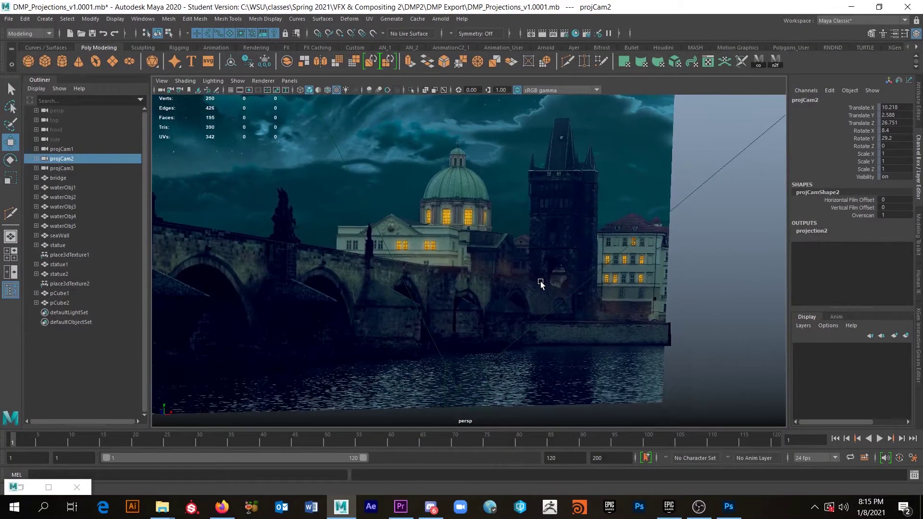
left_click_drag(479, 268, 473, 268, "alt")
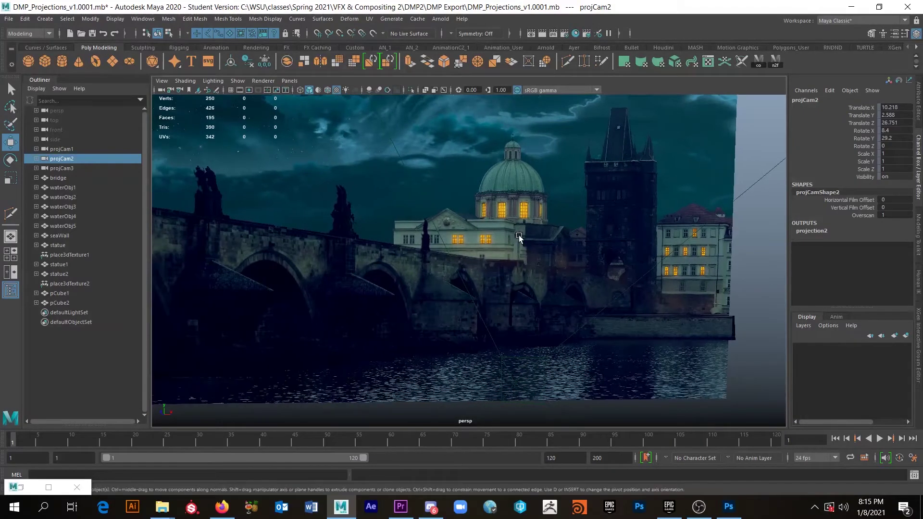
scroll(523, 295, "down", 4)
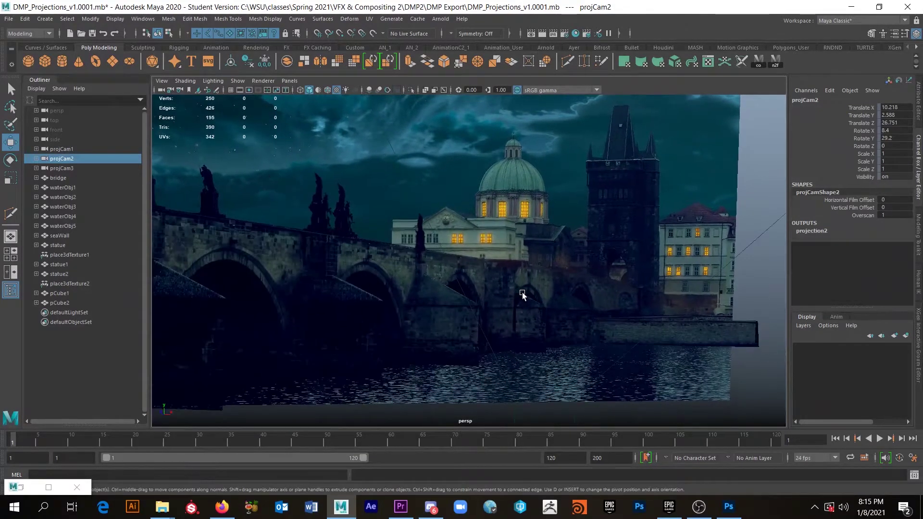
scroll(522, 294, "up", 6)
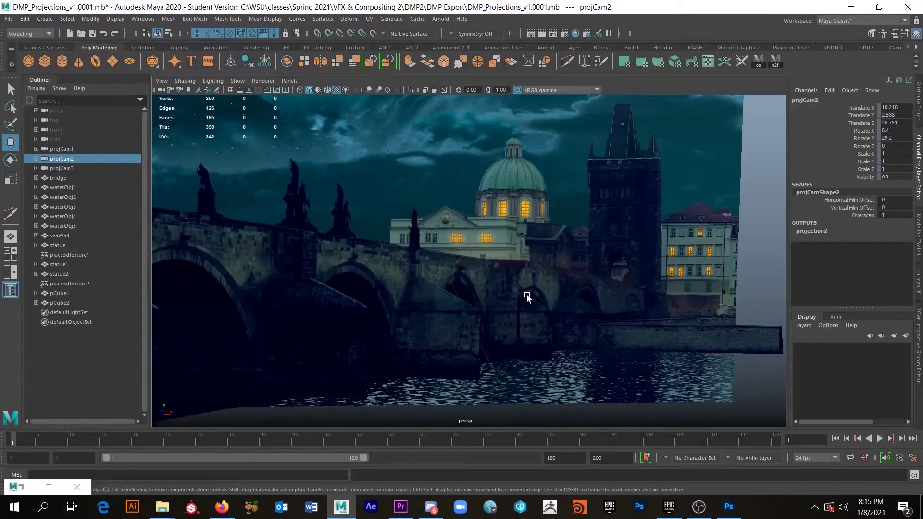
scroll(527, 295, "down", 4)
scroll(527, 296, "up", 4)
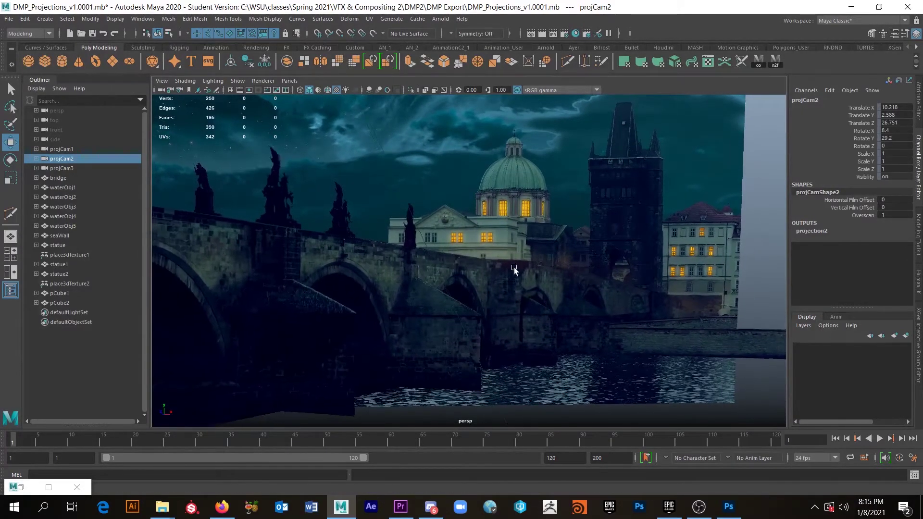
scroll(493, 250, "down", 4)
scroll(495, 268, "up", 4)
right_click_drag(701, 467, 641, 462, "alt")
right_click_drag(481, 143, 617, 449, "alt")
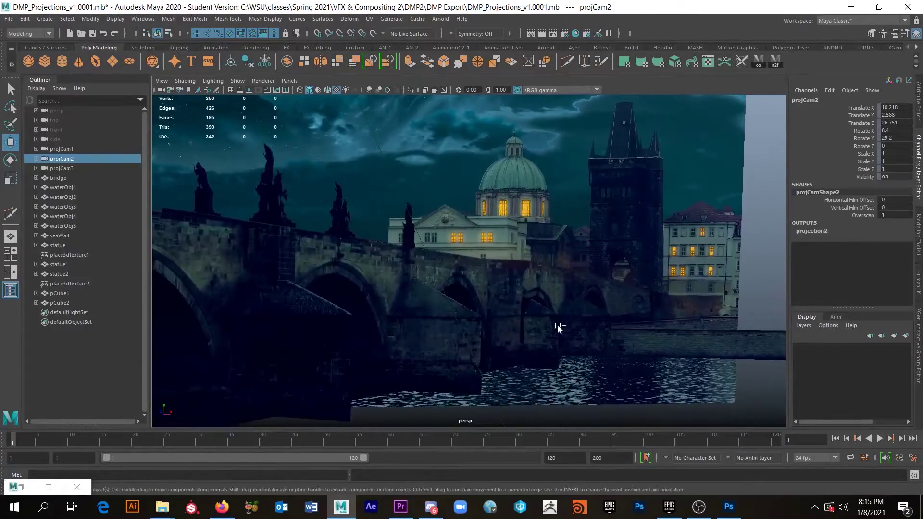
key("ctrl+z")
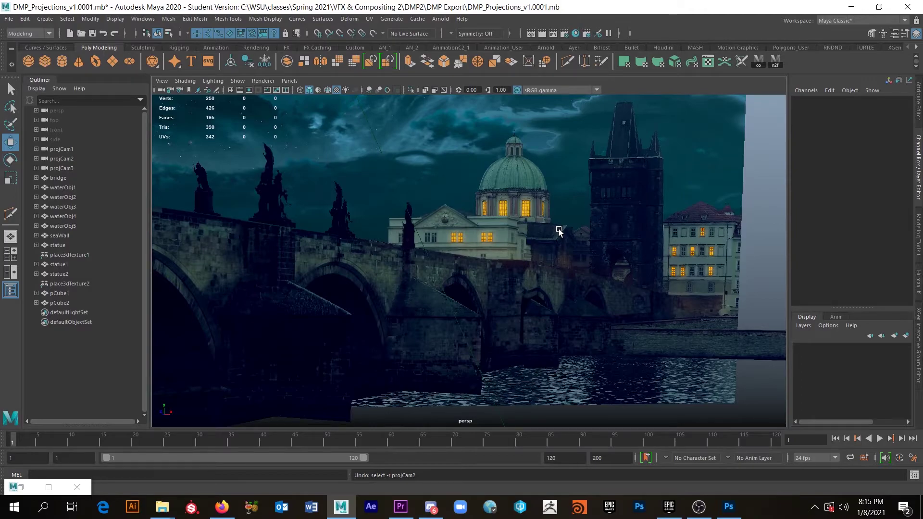
left_click_drag(535, 239, 417, 153, "alt")
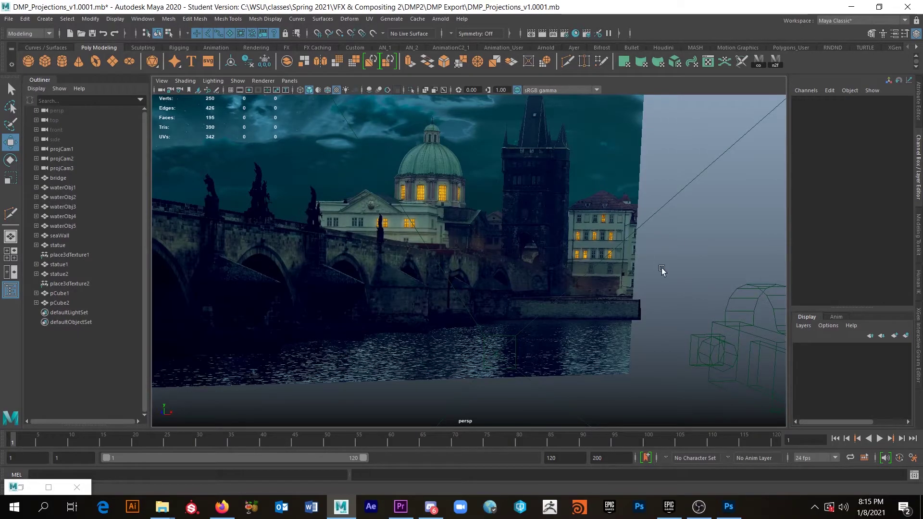
left_click_drag(543, 187, 605, 194, "alt")
scroll(571, 268, "up", 3)
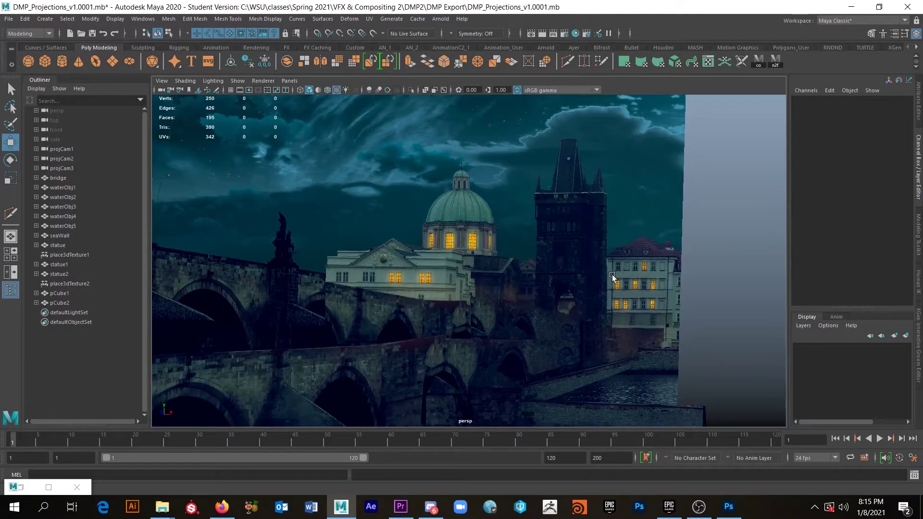
scroll(613, 276, "down", 4)
Create a new polygon cube for the bridge tower and edit its pivot to sit at a base corner.
left_click(579, 259)
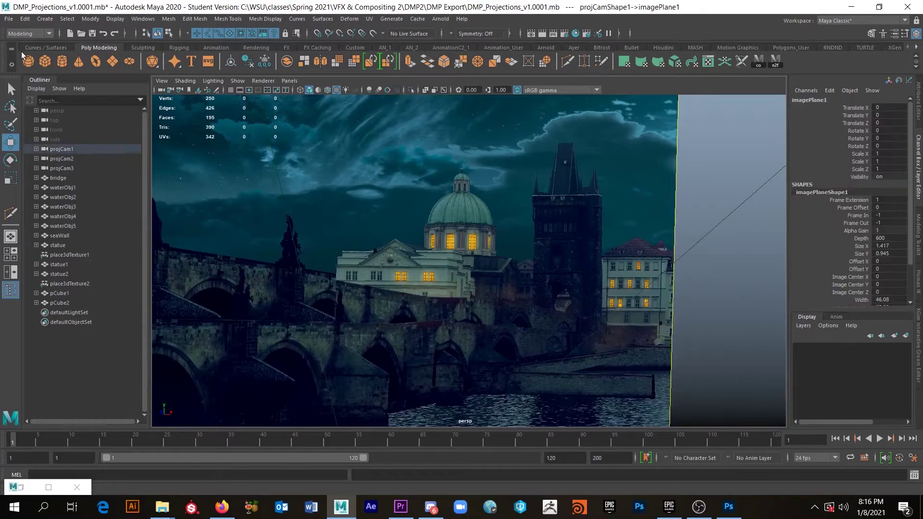
left_click(45, 61)
key("f")
key("d")
scroll(475, 327, "down", 6)
left_click_drag(475, 327, 553, 266, "alt")
scroll(546, 268, "down", 6)
Assign the camera projection material to the new cube through Hypershade.
left_click(576, 33)
right_click_drag(532, 473, 532, 322)
left_click(763, 220)
Place pCube3 at the tower near X -25.9, Z -181 and scale it to about 13.4 wide and deep, 58.8 tall.
left_click_drag(542, 298, 559, 271, "alt")
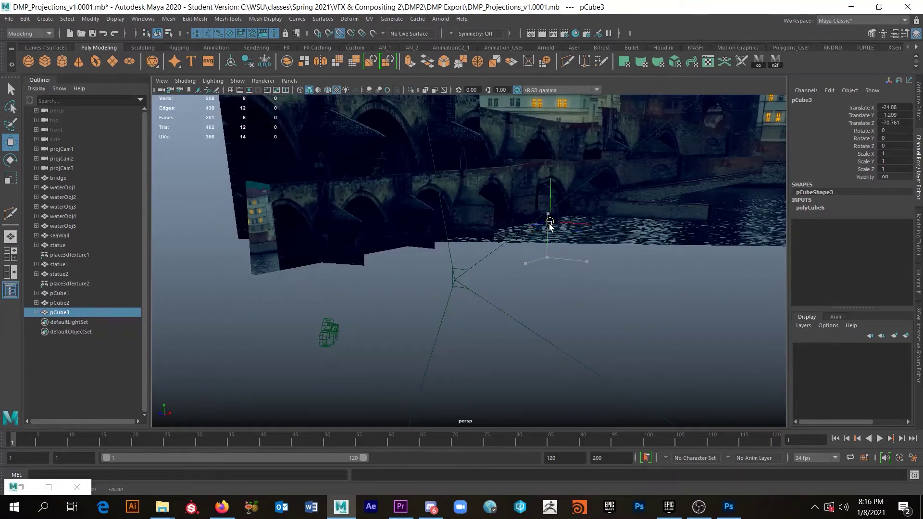
left_click_drag(537, 229, 678, 195)
left_click_drag(601, 296, 654, 260, "alt")
left_click_drag(510, 322, 556, 335, "alt")
left_click_drag(652, 288, 683, 284)
left_click_drag(683, 285, 424, 336, "alt")
key("w")
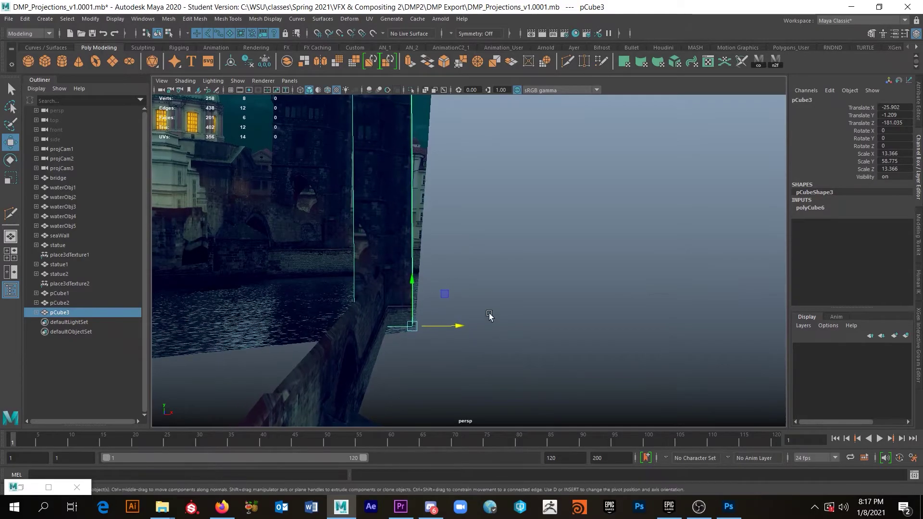
Rotate pCube3 to about -4.2 degrees in Y to line up with the tower's front face.
left_click_drag(489, 316, 547, 338, "alt")
right_click_drag(468, 270, 467, 303)
left_click(455, 271)
left_click_drag(488, 265, 476, 204)
left_click(466, 173)
right_click_drag(484, 243, 529, 229)
key("e")
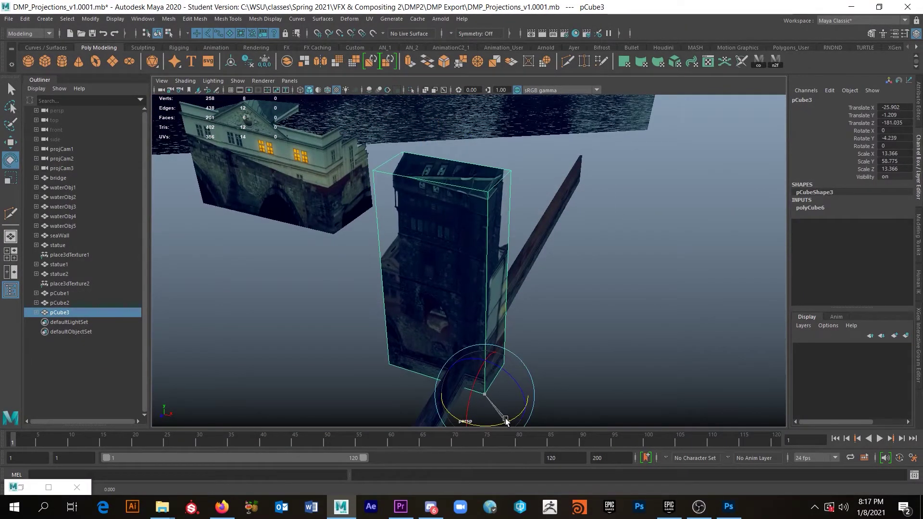
Adjust the height of pCube3's four top vertices to match the tower's battlement line below the roof.
right_click_drag(484, 192, 460, 192)
left_click(487, 191)
key("w")
left_click_drag(505, 163, 485, 224, "alt")
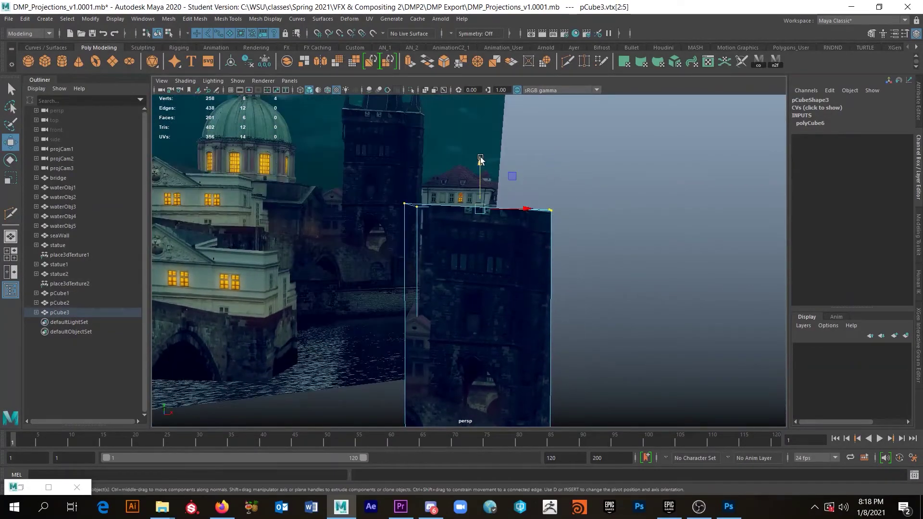
right_click_drag(523, 187, 609, 124, "alt")
left_click_drag(609, 124, 624, 134)
Move pCube3's rear right vertical edge toward the front to make the tower's side wall shallower.
left_click_drag(677, 169, 714, 322, "alt")
left_click_drag(681, 386, 591, 305, "alt")
left_click(591, 306)
scroll(603, 324, "down", 3)
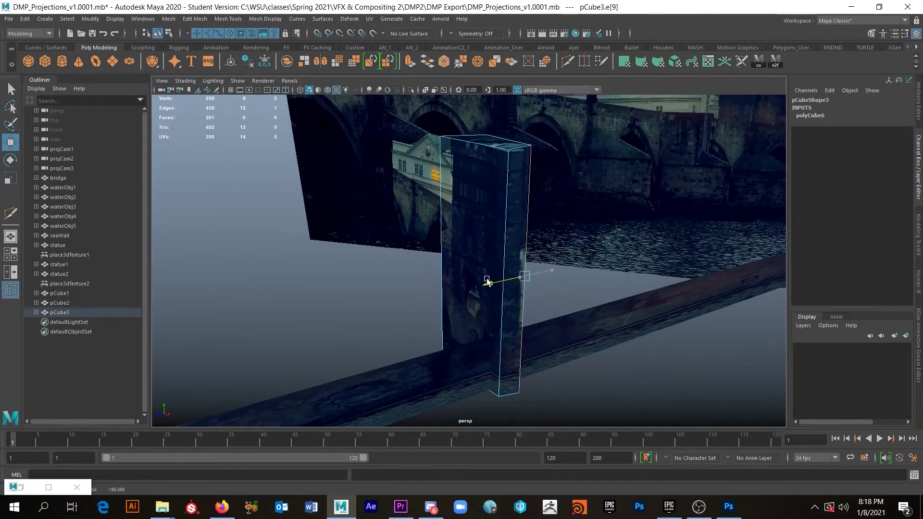
left_click_drag(479, 282, 548, 282, "alt")
middle_click_drag(548, 281, 484, 415, "alt")
left_click_drag(485, 207, 483, 271, "alt")
Delete pCube3's top, bottom, back and left side faces, keeping only the front and right side.
right_click_drag(457, 241, 457, 270)
left_click(453, 237)
left_click_drag(288, 339, 529, 193, "alt")
left_click(523, 225, "shift")
left_click(522, 254, "shift")
left_click(553, 371, "shift")
key("Delete")
Select pCube3's left vertical edge and examine how it lines up with the tower's projected left side.
left_click_drag(553, 371, 348, 282, "alt")
middle_click_drag(480, 380, 480, 313, "alt")
right_click_drag(345, 230, 343, 206)
left_click(337, 243)
left_click_drag(370, 210, 382, 231, "alt")
middle_click_drag(382, 230, 394, 297, "alt")
right_click_drag(393, 297, 497, 314, "alt")
middle_click_drag(497, 314, 583, 349, "alt")
right_click_drag(583, 349, 529, 318, "alt")
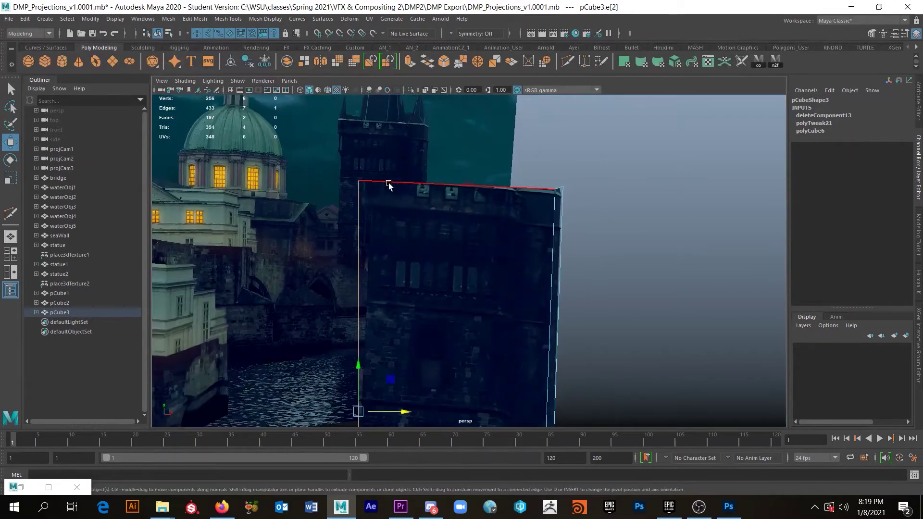
Extrude the top edge of pCube3's front face upward in two sections to cover the tower's roof and spires.
middle_click_drag(478, 185, 462, 236, "alt")
left_click_drag(461, 236, 444, 262, "alt")
right_click_drag(445, 265, 444, 240)
left_click(443, 241)
left_click_drag(437, 200, 442, 89, "shift")
left_click_drag(481, 212, 462, 224, "alt")
left_click_drag(415, 133, 414, 101)
left_click_drag(476, 221, 408, 70, "alt")
key("ctrl+z")
key("ctrl+z")
left_click_drag(383, 102, 400, 109)
Extrude the top edge of pCube3's right side wall upward beside the new front section.
left_click_drag(426, 219, 460, 226, "alt")
right_click_drag(460, 226, 550, 305, "alt")
left_click(531, 291)
left_click_drag(528, 256, 540, 194, "shift")
Merge the extruded side wall's upper front vertex into the front section's corner with Target Weld.
key("y")
left_click(520, 236, "ctrl")
right_click_drag(522, 236, 639, 269, "alt")
left_click(585, 61)
left_click_drag(565, 220, 557, 220)
left_click_drag(557, 227, 575, 243, "alt")
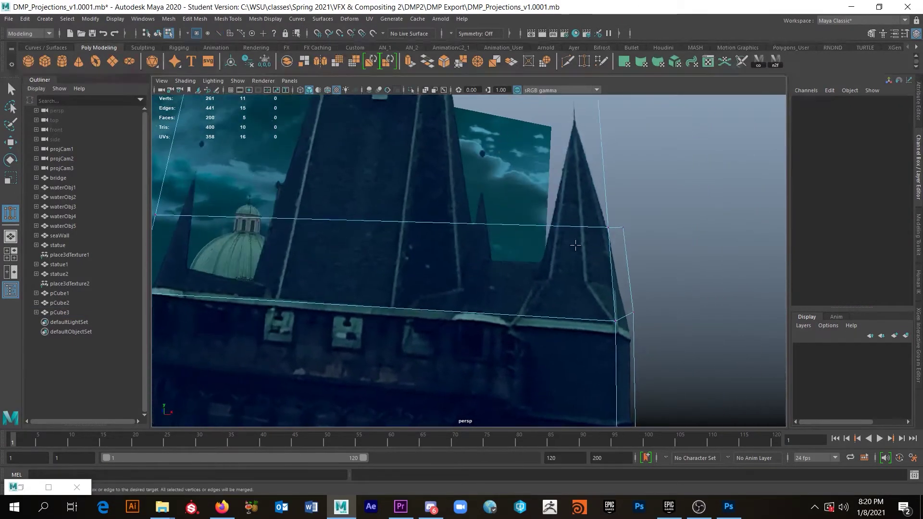
Return pCube3 to object selection, deselect it, and examine how the projected tower and roof line up on its geometry.
right_click_drag(576, 244, 518, 318, "alt")
key("q")
left_click_drag(517, 317, 486, 280, "alt")
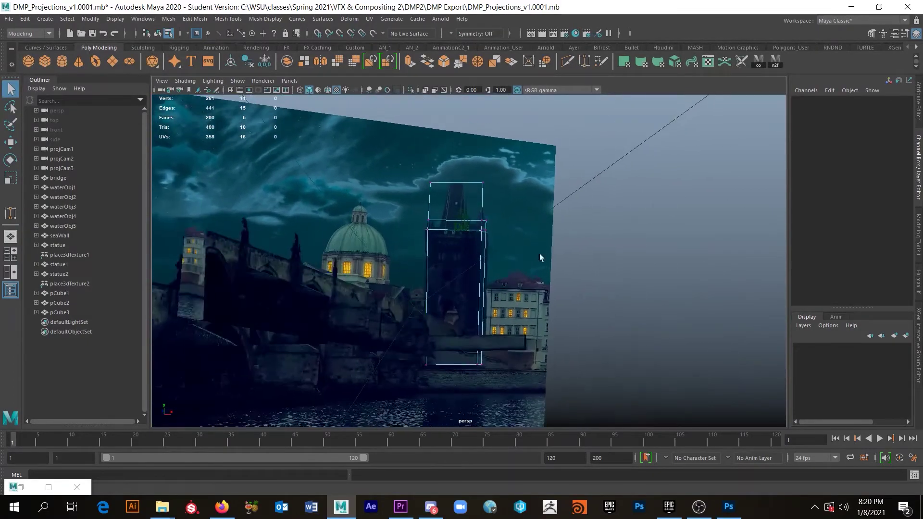
right_click_drag(453, 202, 469, 194)
right_click_drag(525, 307, 566, 349, "alt")
left_click(584, 352)
left_click_drag(566, 349, 524, 346, "alt")
left_click(469, 287)
left_click_drag(520, 289, 538, 308, "alt")
Create a polygon plane with 1 width and 1 height subdivision, stand it upright beside the bridge tower, and assign projCam1_SHDR.
left_click(112, 62)
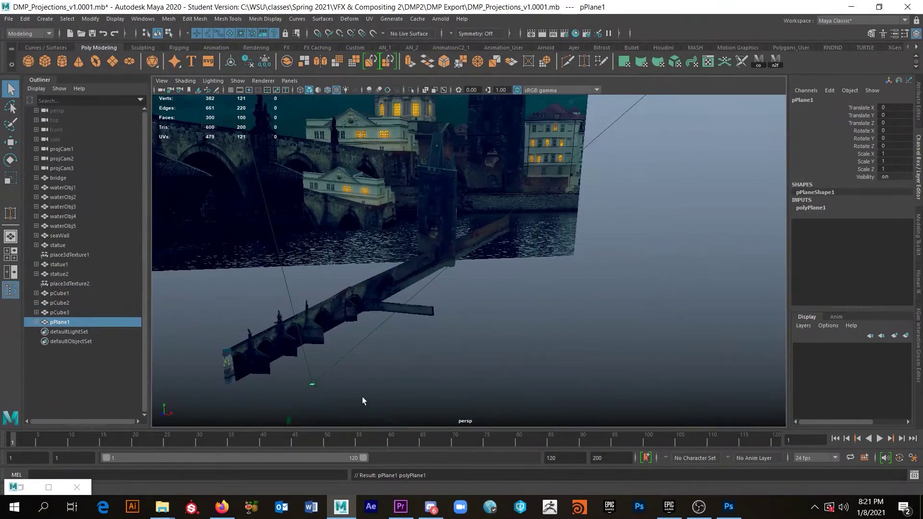
key("ctrl+a")
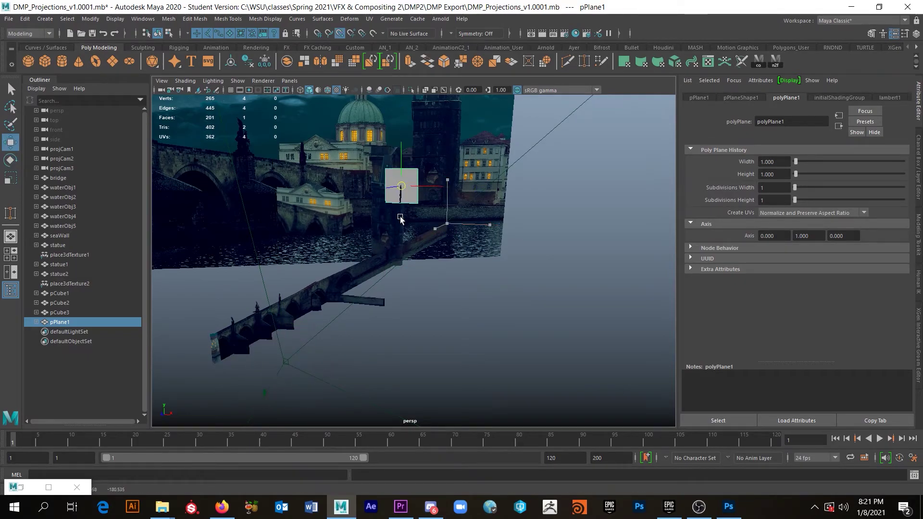
scroll(400, 218, "up", 5)
middle_click_drag(356, 219, 353, 280, "alt")
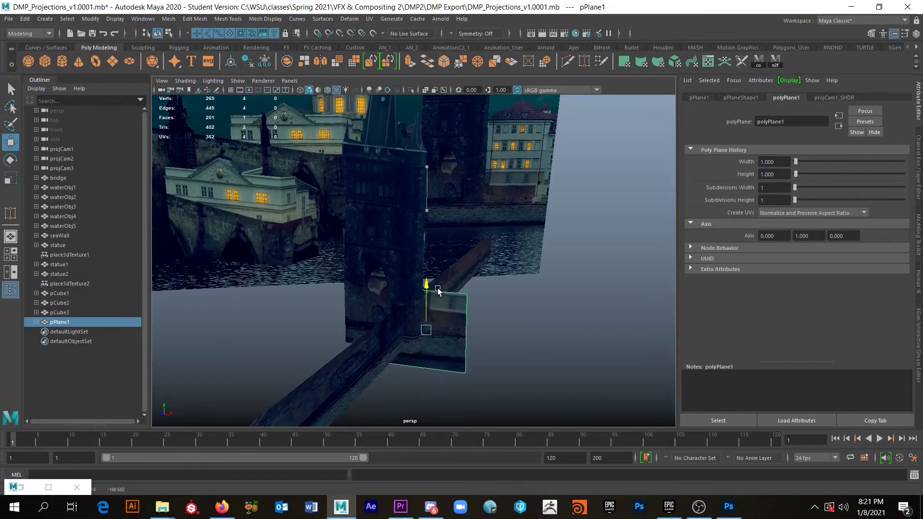
Raise pPlane1 and adjust its edge to cover the lit building beside the bridge tower.
left_click_drag(438, 291, 439, 277)
right_click_drag(451, 287, 450, 228)
left_click(444, 278)
left_click_drag(603, 282, 597, 281)
left_click_drag(592, 331, 572, 327, "alt")
right_click_drag(468, 242, 491, 228)
left_click(602, 270)
Shift pPlane1 in depth relative to the bridge tower and check its projected building from several angles.
left_click_drag(591, 370, 509, 371, "alt")
left_click(469, 289)
left_click_drag(404, 327, 322, 372)
left_click_drag(386, 361, 522, 280, "alt")
left_click(613, 286)
left_click_drag(621, 289, 602, 300, "alt")
left_click(411, 291)
left_click_drag(522, 343, 542, 330, "alt")
left_click(581, 318)
Duplicate pPlane1, move the copy to the domed building, and scale it up to cover the dome.
left_click(490, 308)
left_click_drag(467, 356, 319, 370, "alt")
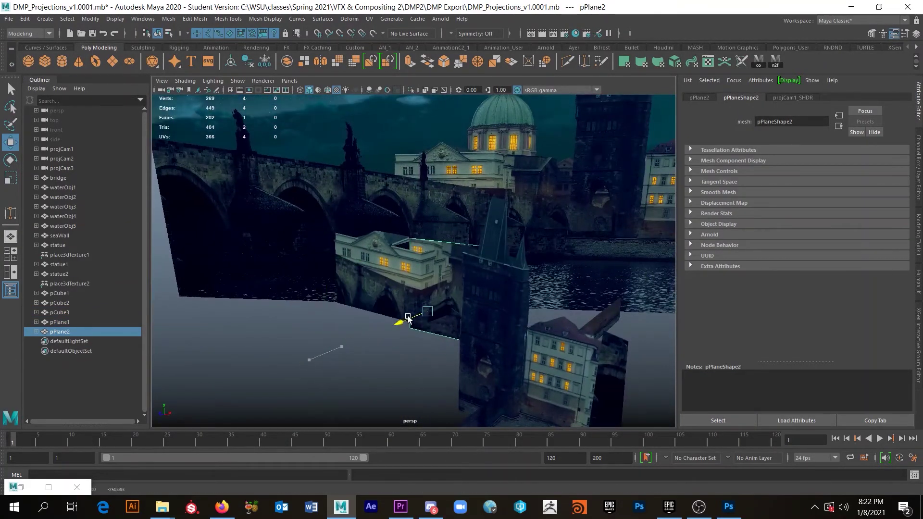
left_click_drag(403, 322, 417, 316)
left_click_drag(434, 261, 435, 190)
key("r")
left_click_drag(435, 237, 678, 238)
left_click_drag(558, 237, 381, 243, "alt")
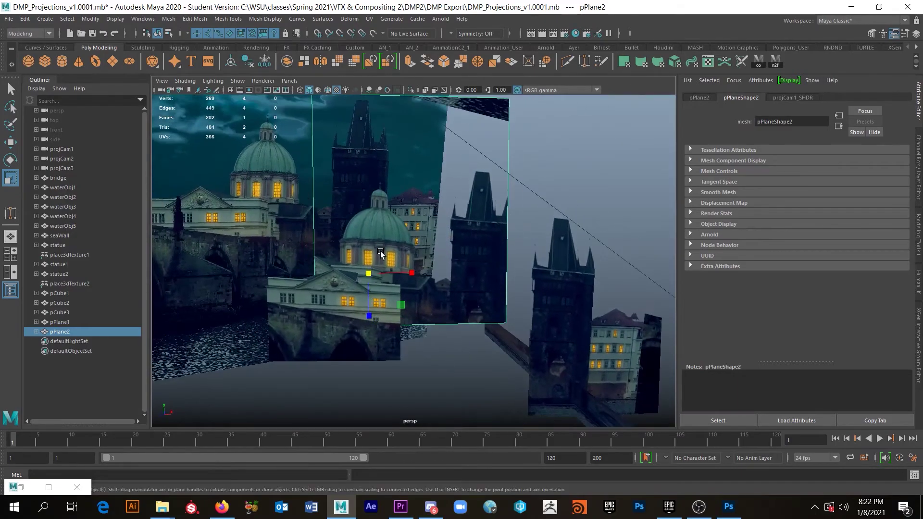
Adjust pPlane2's side edges and reposition its left corner vertices around the domed building.
key("w")
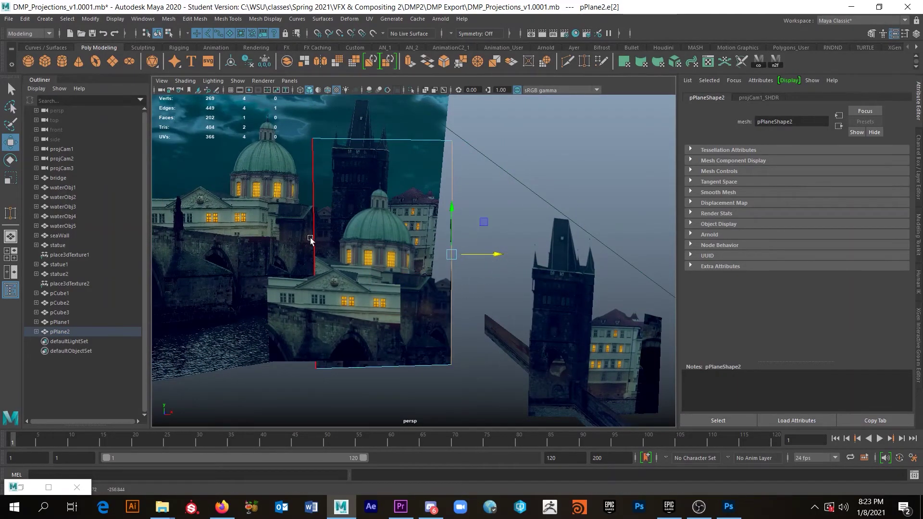
left_click_drag(295, 270, 244, 268)
mouse_move(461, 317)
left_mouse_down("alt")
mouse_move(485, 312)
mouse_move(452, 304)
left_mouse_up("alt")
right_click_drag(277, 143, 248, 143)
left_click(252, 137)
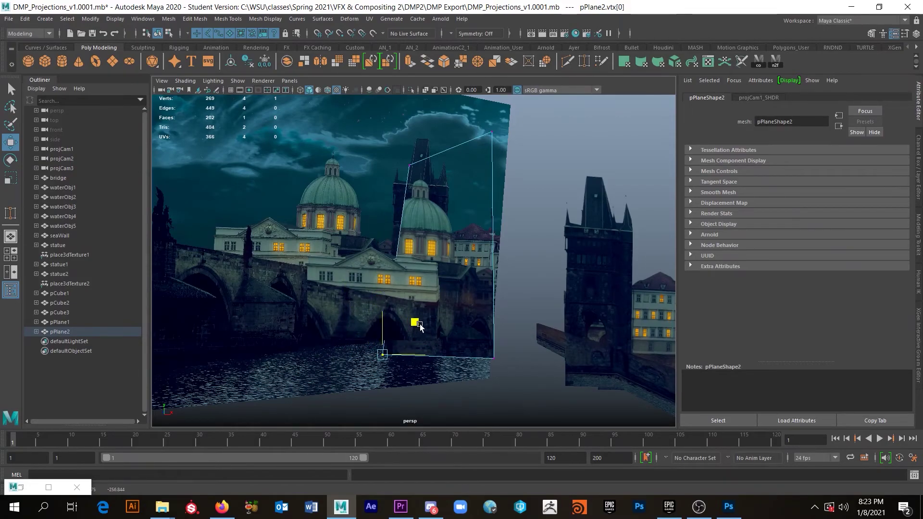
Insert two horizontal edge loops across pPlane2 with Multi-Cut and shift its left vertices to follow the dome's outline.
left_click(568, 61)
left_click(492, 201, "ctrl")
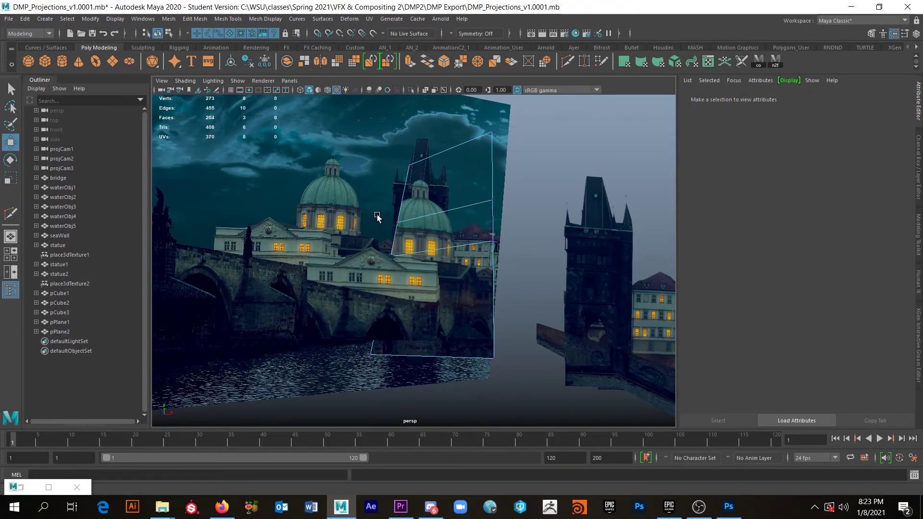
left_click(388, 224)
left_click_drag(433, 192, 411, 188)
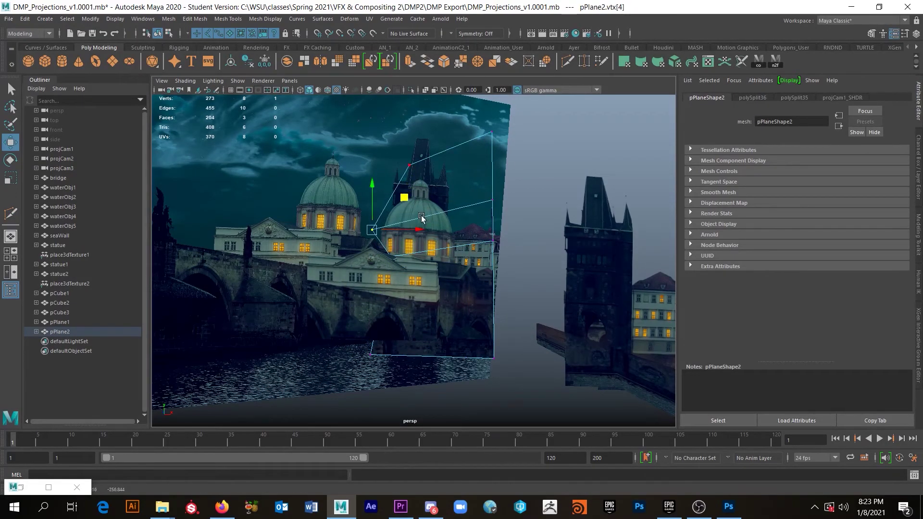
left_click_drag(510, 247, 496, 224, "alt")
left_click(495, 224)
right_click_drag(431, 198, 454, 187)
left_click_drag(481, 198, 481, 308, "alt")
left_click(480, 312)
left_click_drag(551, 244, 461, 258, "alt")
key("w")
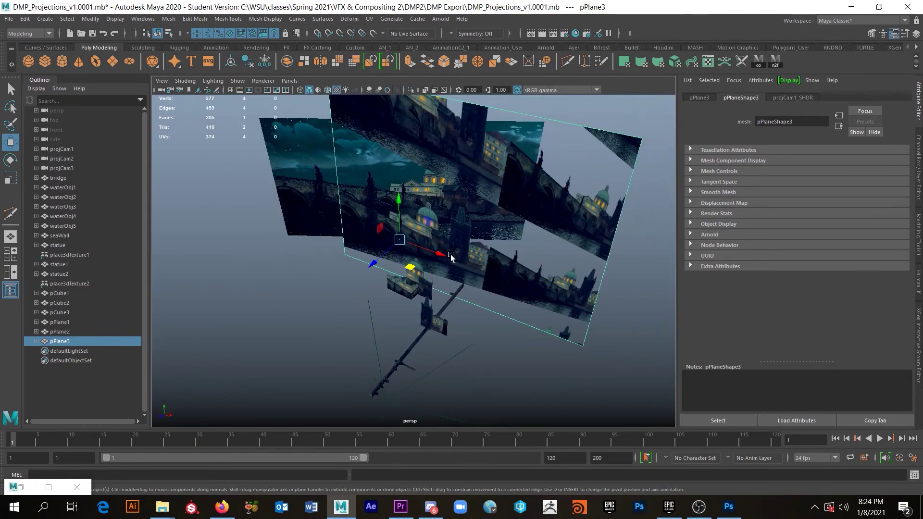
key("r")
left_click_drag(382, 233, 410, 242)
left_click_drag(411, 241, 445, 205, "alt")
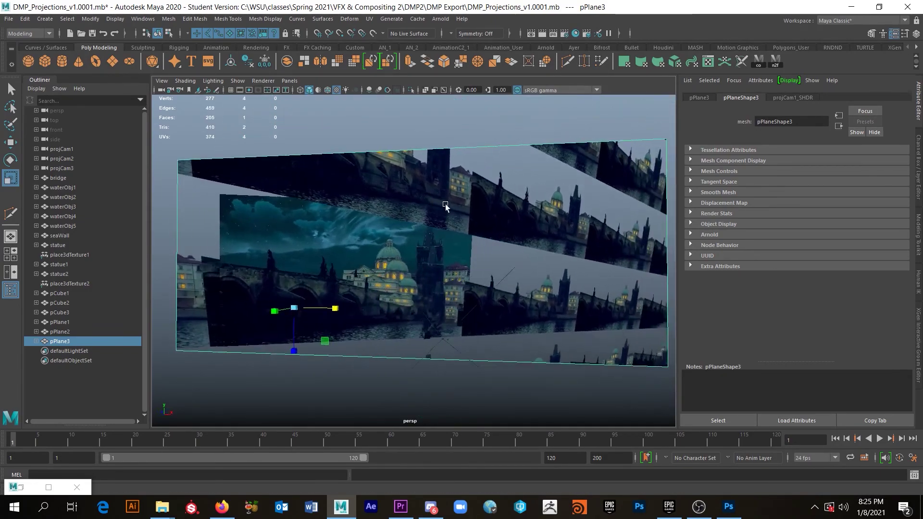
scroll(437, 247, "up", 3)
scroll(437, 246, "down", 5)
key("Delete")
scroll(445, 246, "up", 5)
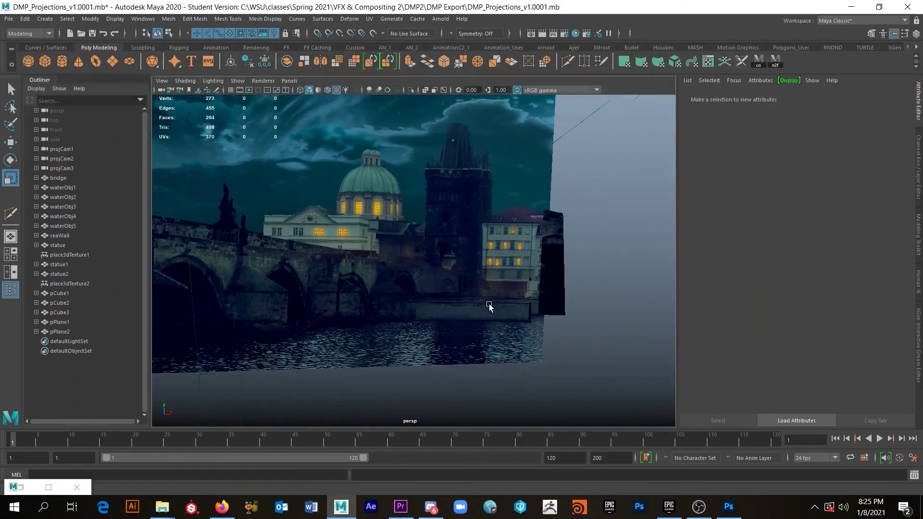